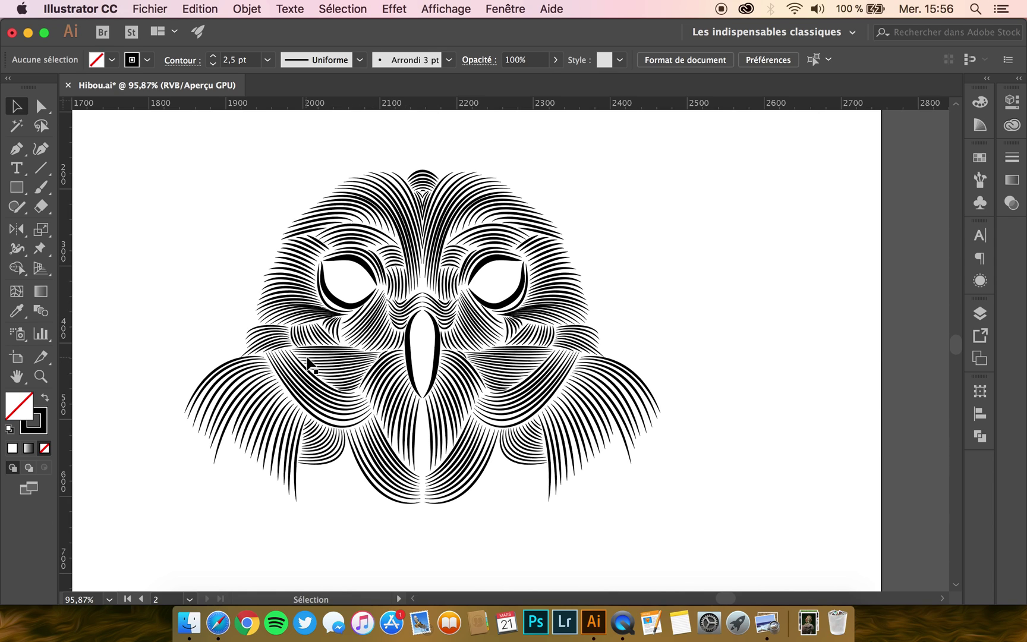
# Switch to Safari and examine the line-art animal illustrations in the illustrator's Behance portfolio
pyautogui.click(223, 618)
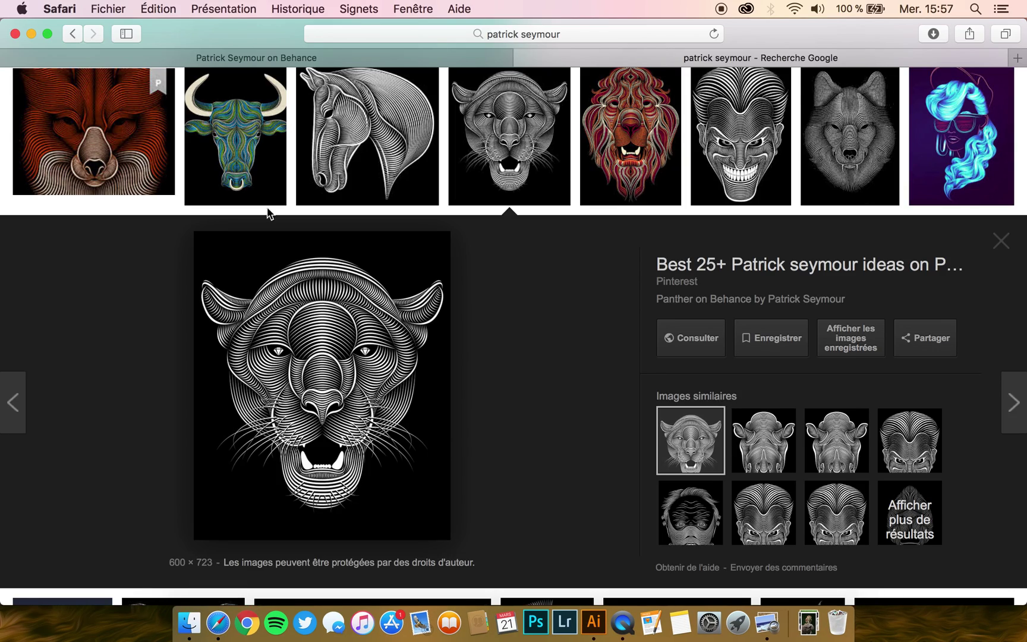
pyautogui.click(236, 62)
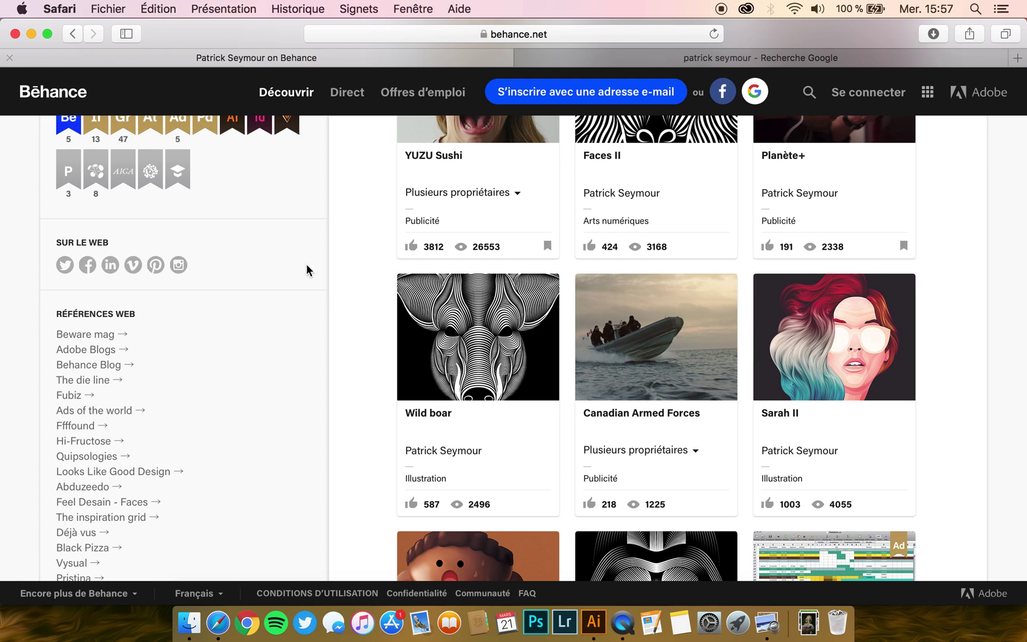
pyautogui.scroll(8, 318, 303)
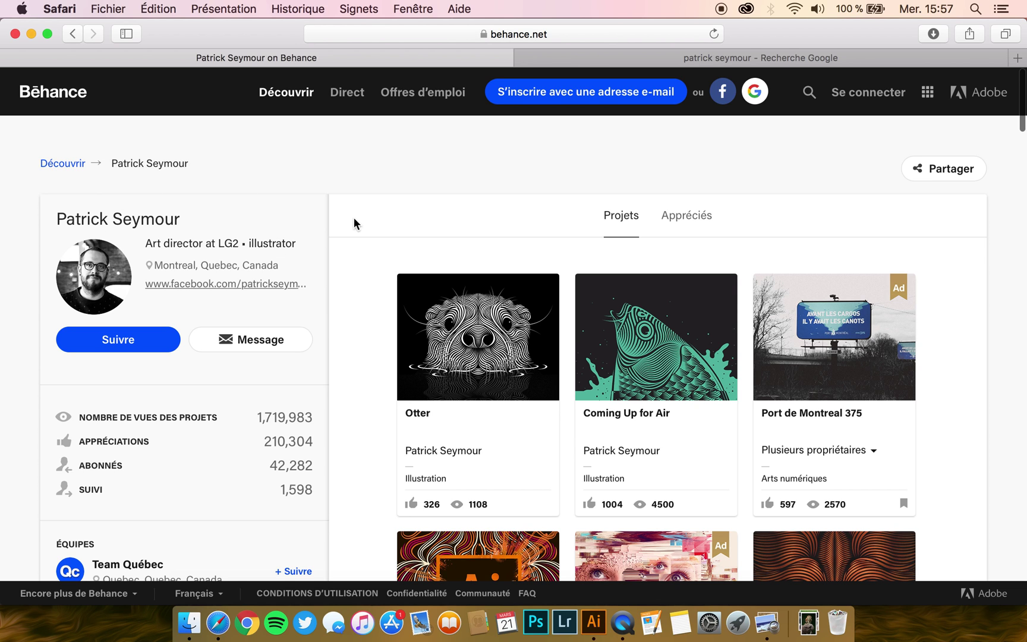
pyautogui.scroll(-2, 426, 297)
pyautogui.scroll(-3, 426, 297)
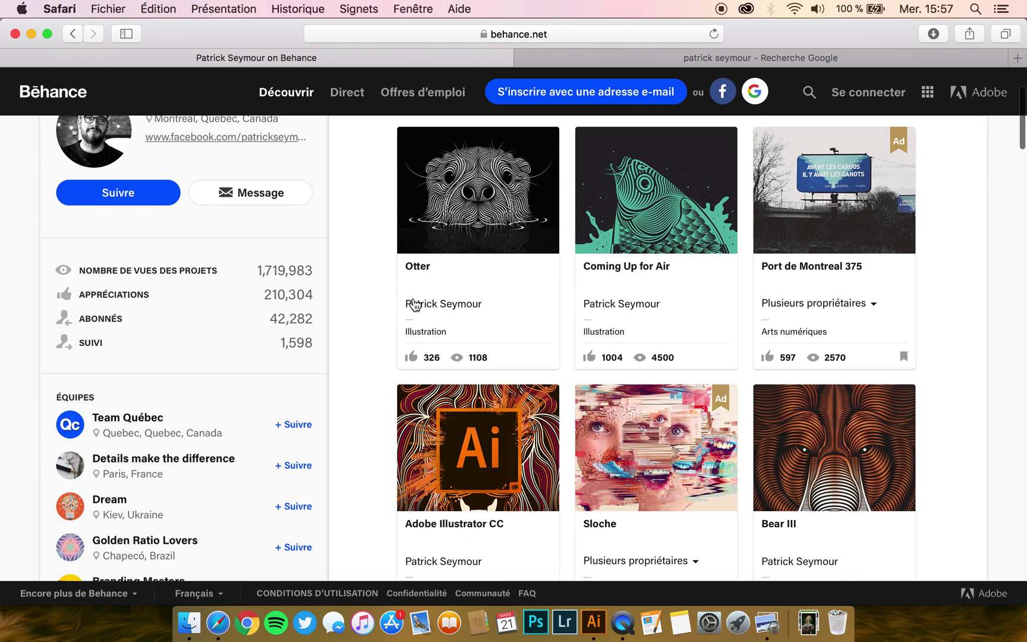
pyautogui.scroll(2, 394, 328)
pyautogui.scroll(-10, 490, 216)
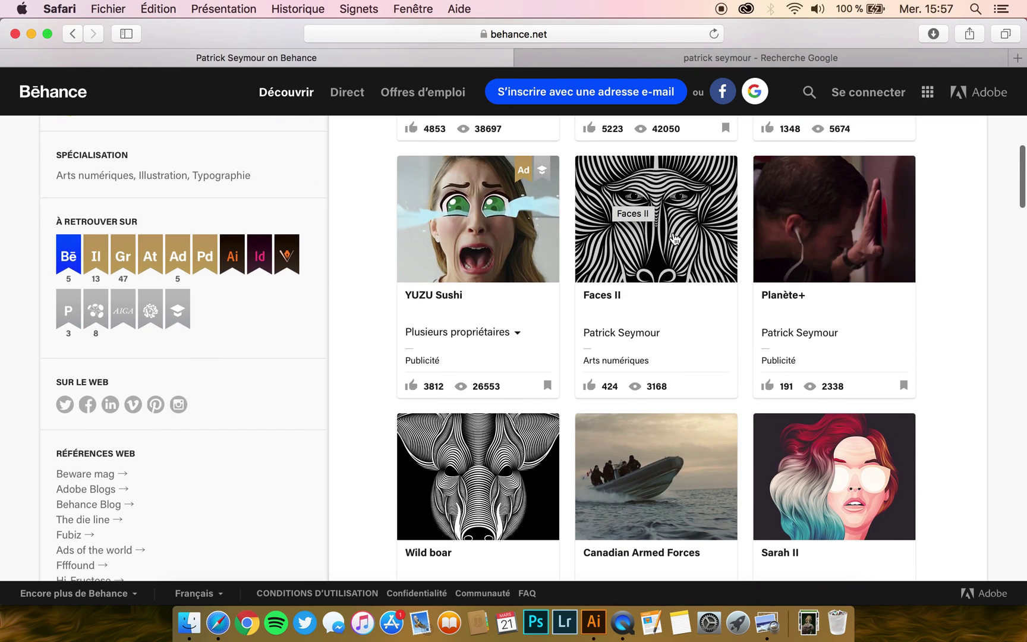
pyautogui.scroll(-6, 539, 452)
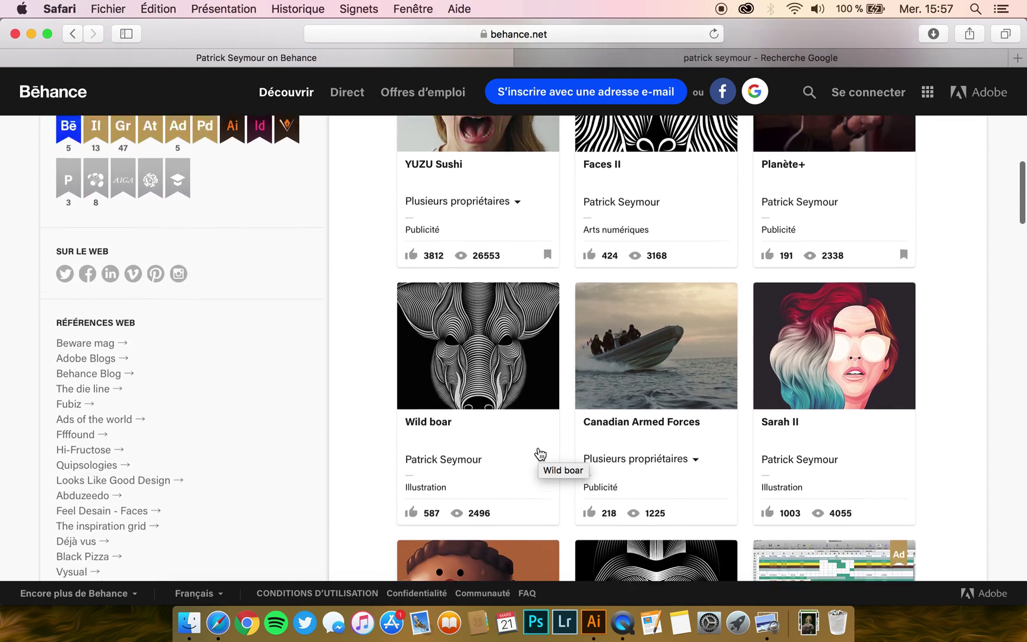
# Examine the line shading of the animal heads in the Google image results, including the enlarged panther
pyautogui.click(792, 58)
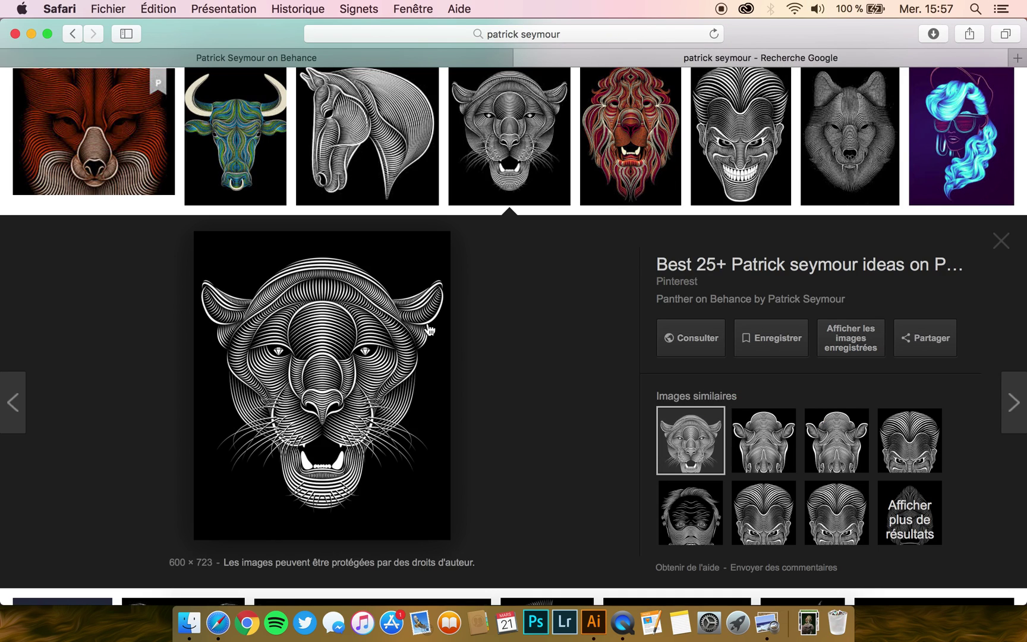
pyautogui.scroll(-3, 429, 330)
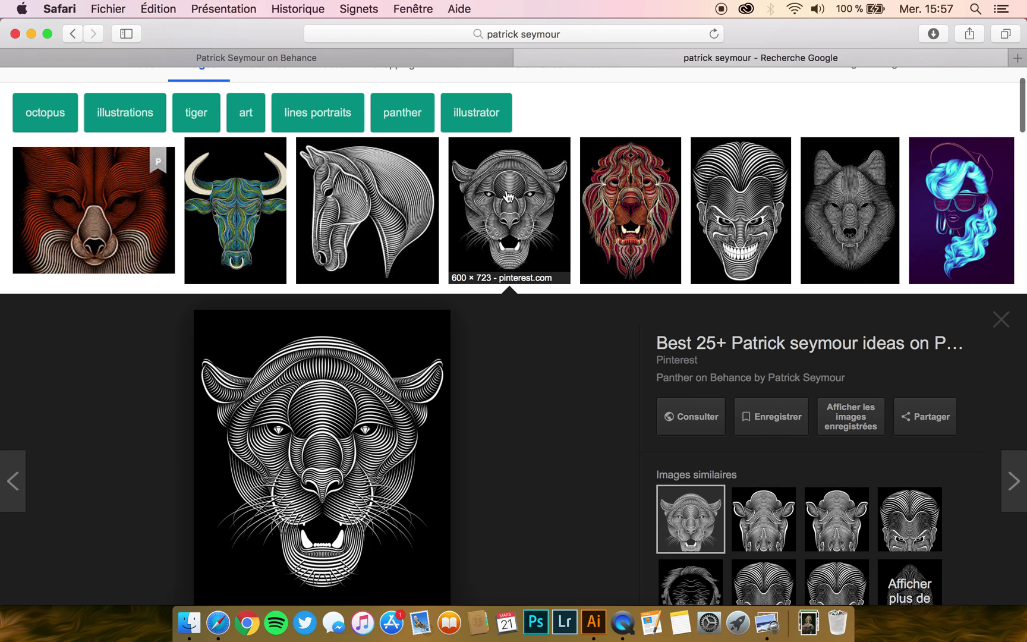
pyautogui.scroll(-5, 412, 344)
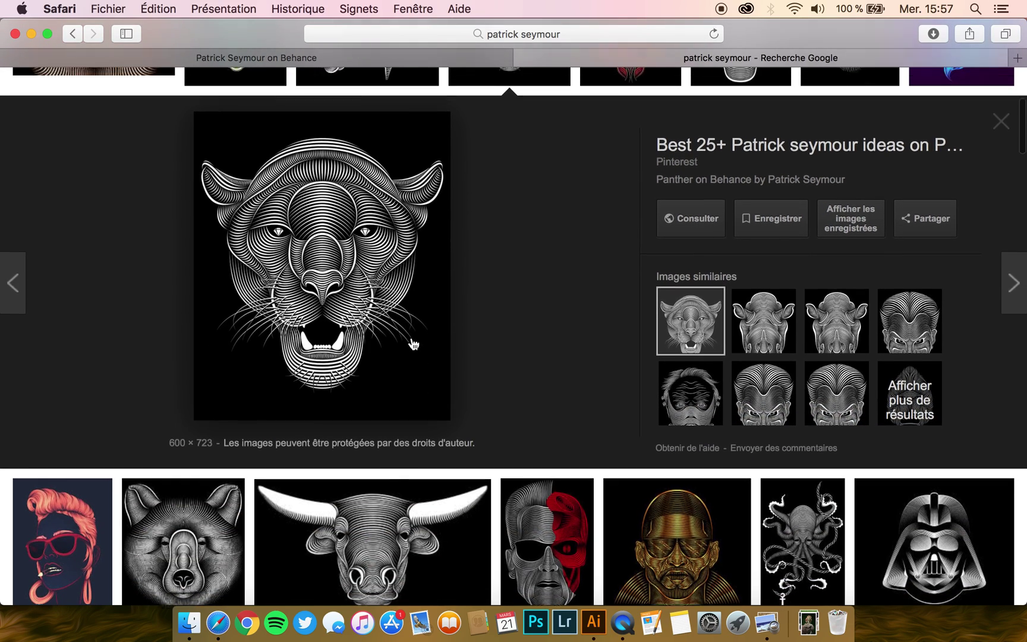
pyautogui.scroll(7, 412, 344)
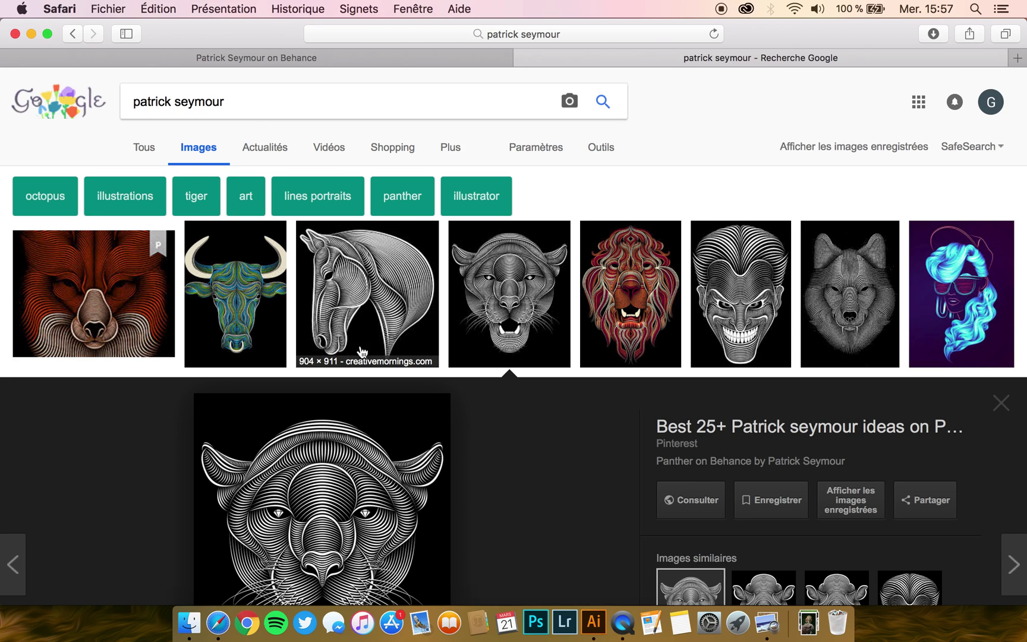
pyautogui.scroll(-2, 326, 538)
pyautogui.scroll(-2, 326, 538)
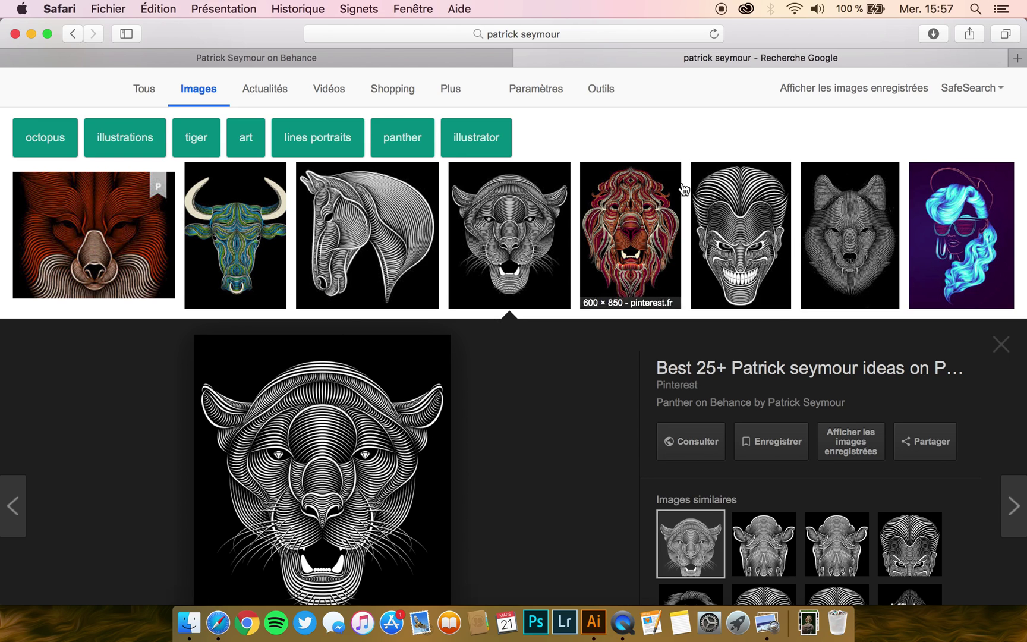
# View the finished owl artwork hibou.psd in Preview and close it
pyautogui.click(766, 624)
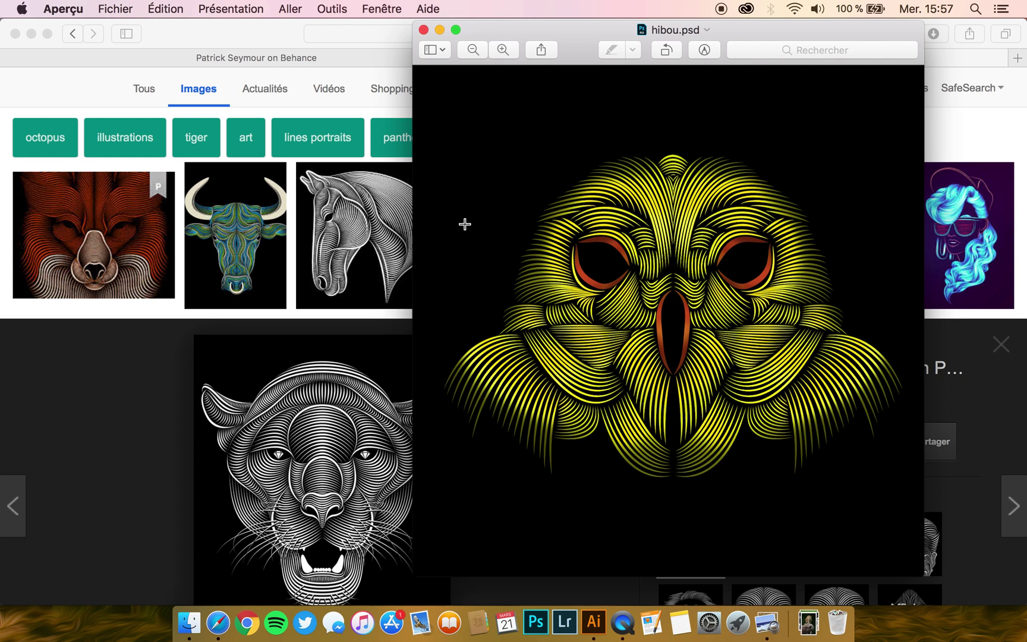
pyautogui.click(423, 29)
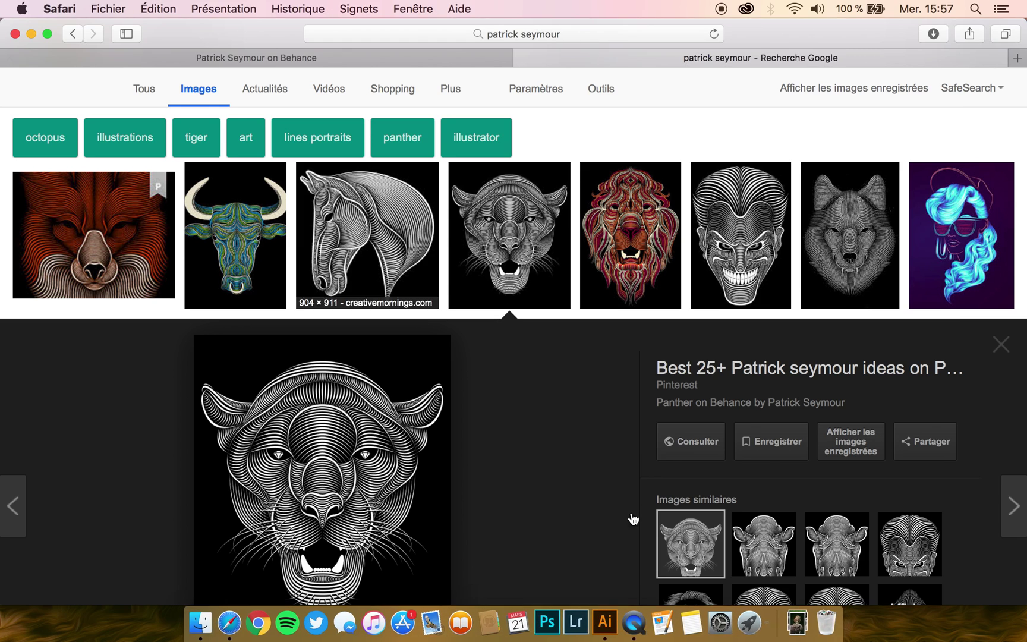
# Switch to Illustrator and create a landscape document of 1366 x 768 px in RGB colour with 300 ppi raster effects
pyautogui.click(607, 622)
pyautogui.click(138, 7)
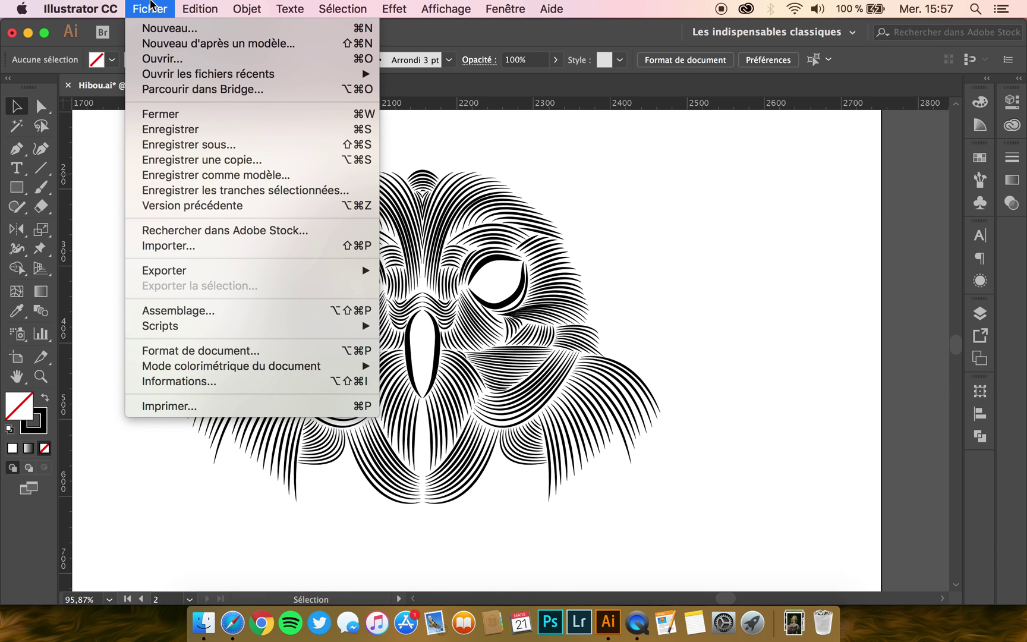
pyautogui.click(172, 30)
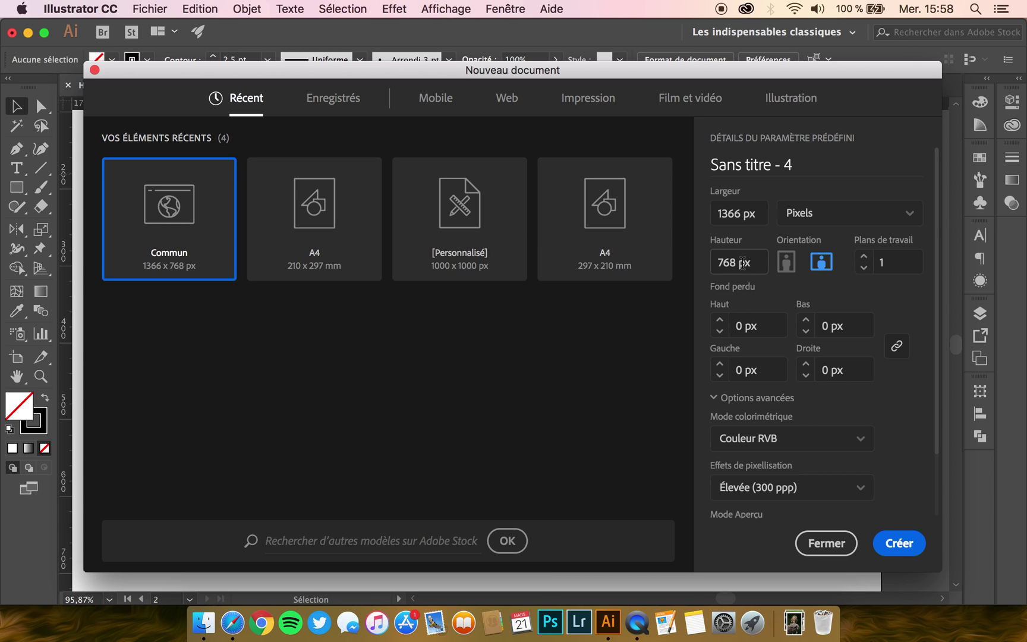
pyautogui.scroll(-3, 768, 437)
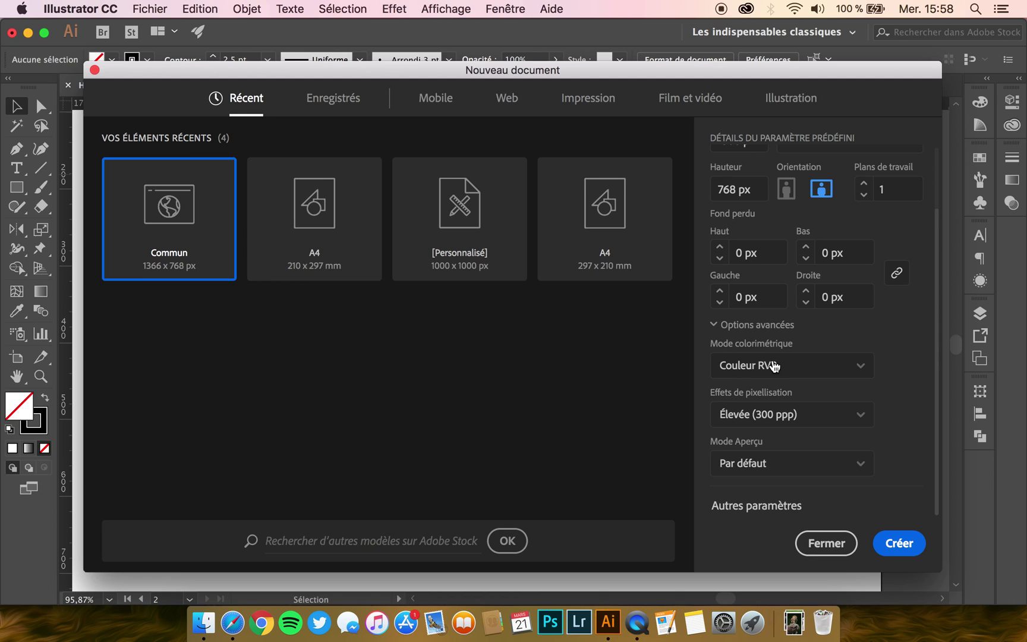
pyautogui.click(899, 543)
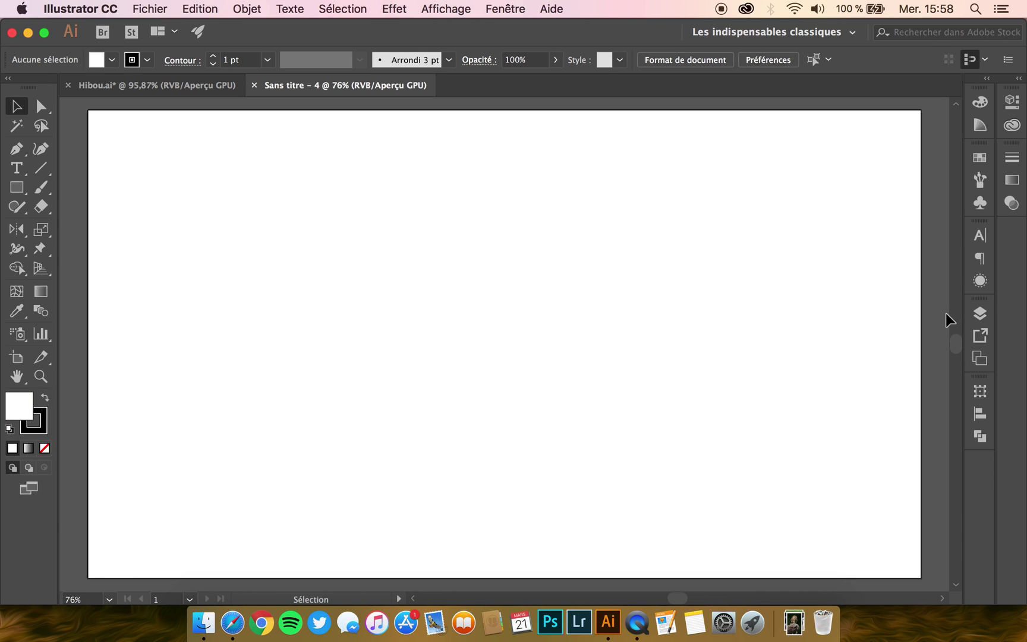
# Add a second layer above Calque 1 and place the owl photo from the desktop on Calque 1
pyautogui.click(979, 313)
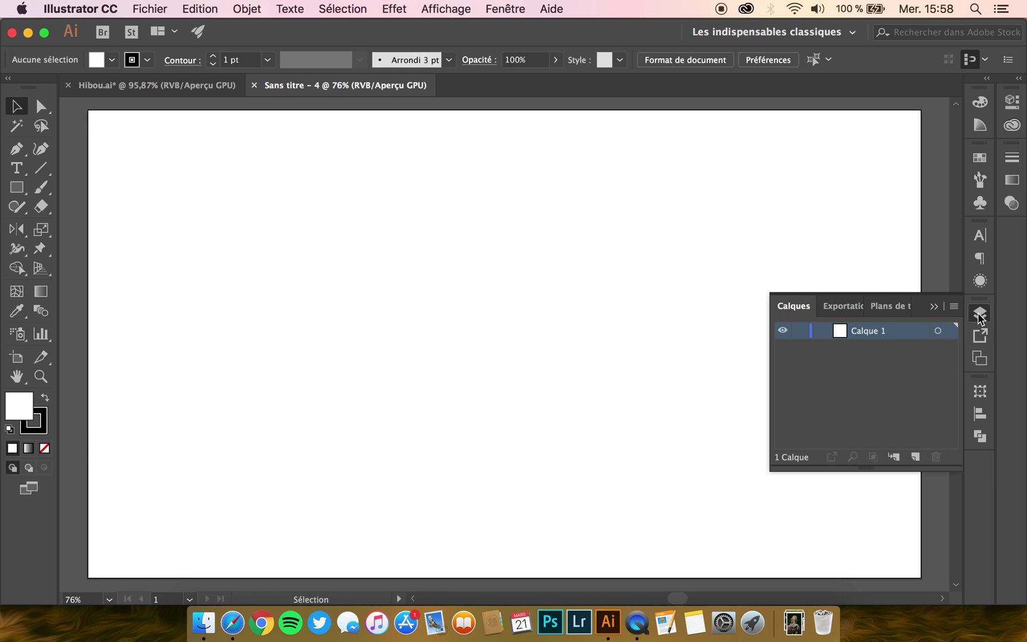
pyautogui.click(913, 456)
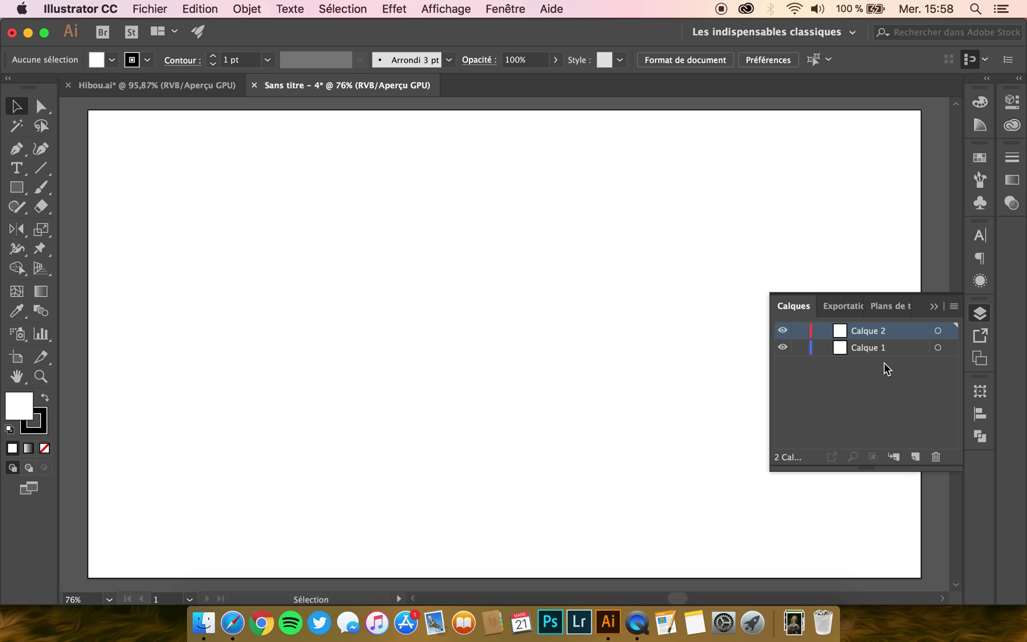
pyautogui.click(870, 348)
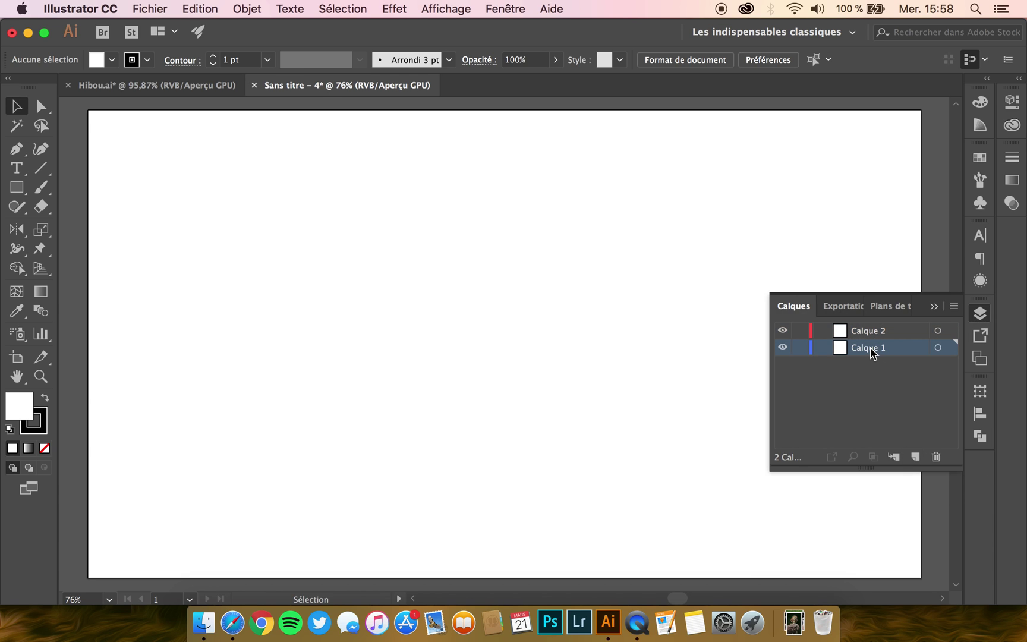
pyautogui.click(789, 622)
pyautogui.moveTo(794, 575); pyautogui.dragTo(525, 390)
# Enlarge the owl photo to nearly the artboard's width, position the owl centrally and rotate it slightly counterclockwise to straighten the head
pyautogui.scroll(-3, 525, 390)
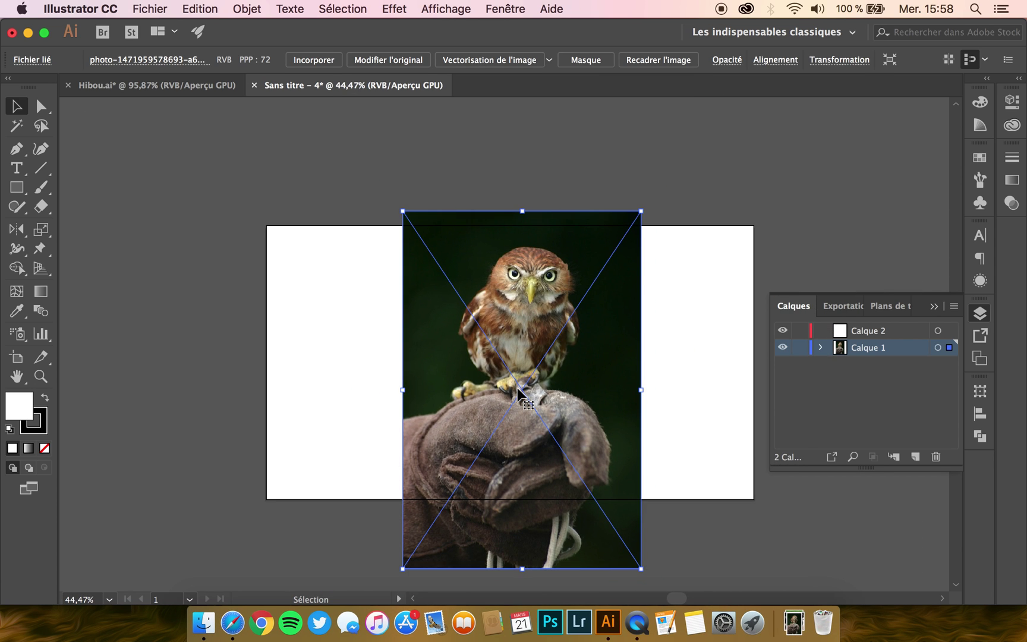
pyautogui.moveTo(641, 212); pyautogui.dragTo(740, 169)
pyautogui.moveTo(542, 281); pyautogui.dragTo(538, 394)
pyautogui.scroll(-5, 542, 433)
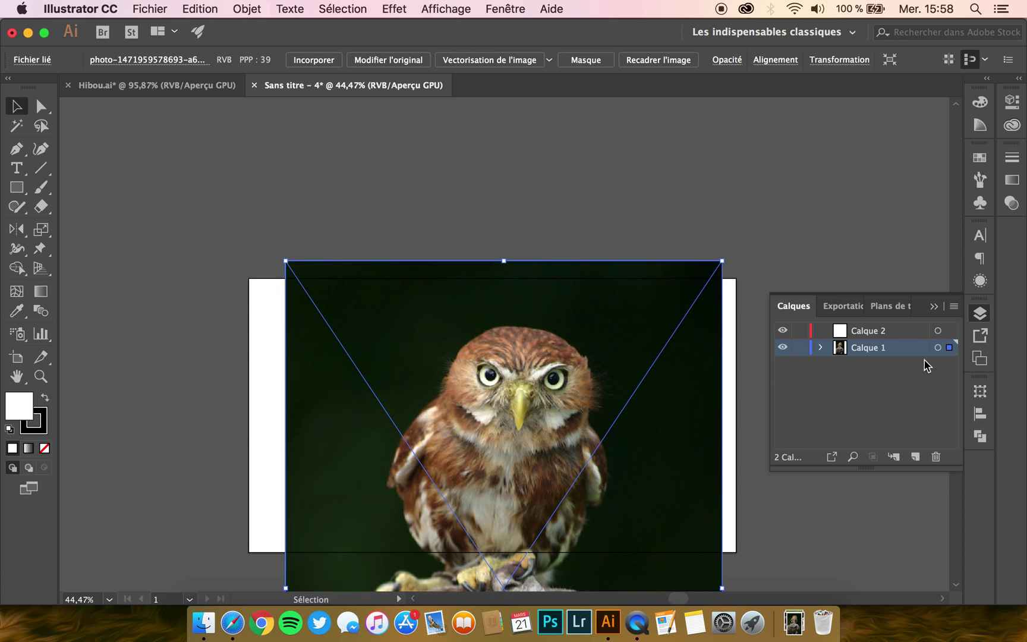
pyautogui.moveTo(731, 257); pyautogui.dragTo(716, 248)
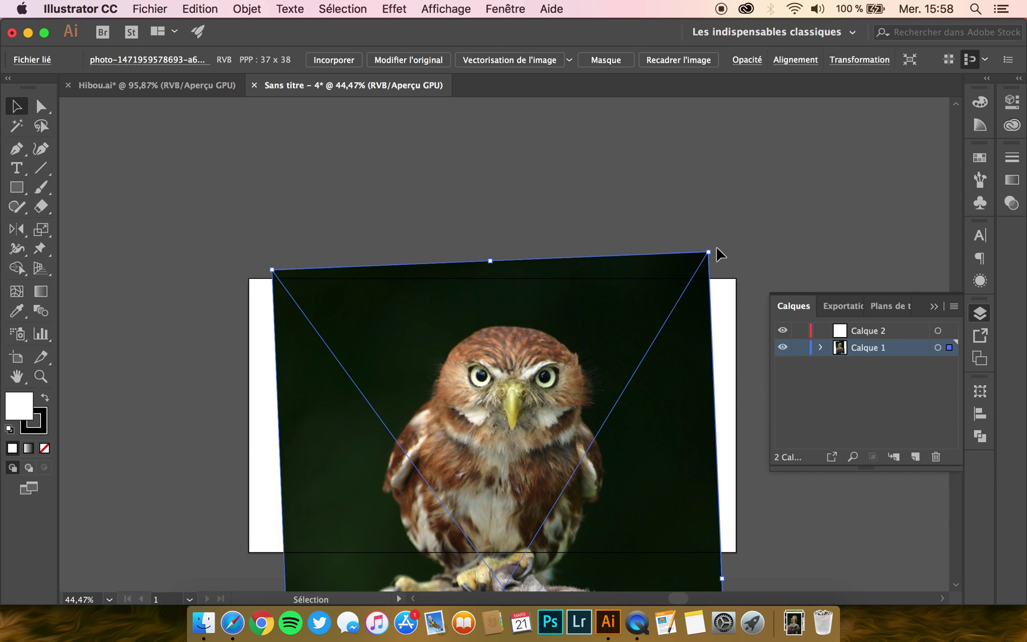
# Lock the photo layer Calque 1 and make Calque 2 the active layer
pyautogui.click(800, 348)
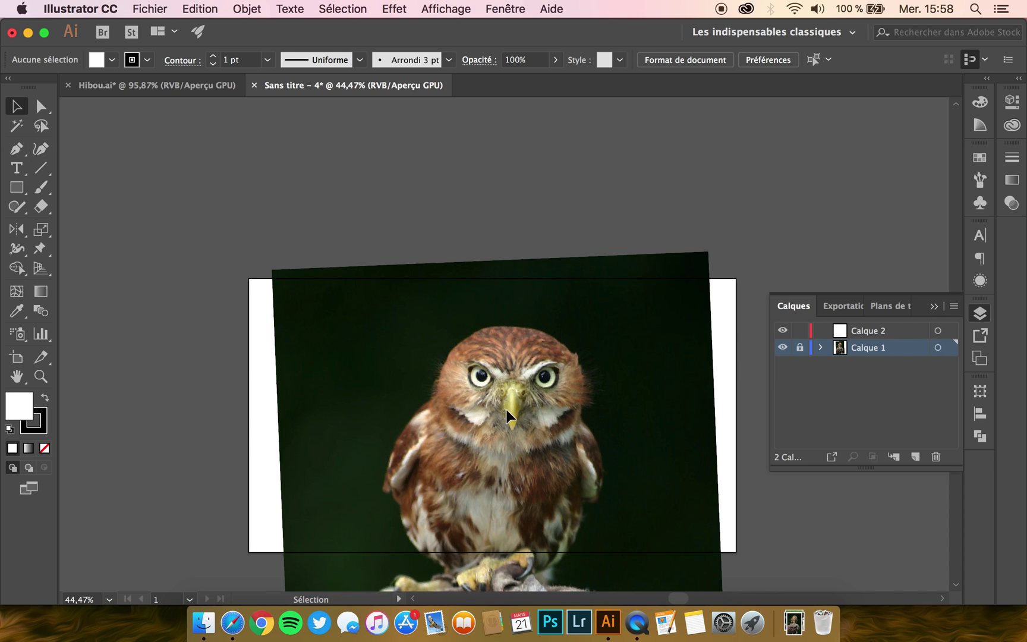
pyautogui.click(874, 331)
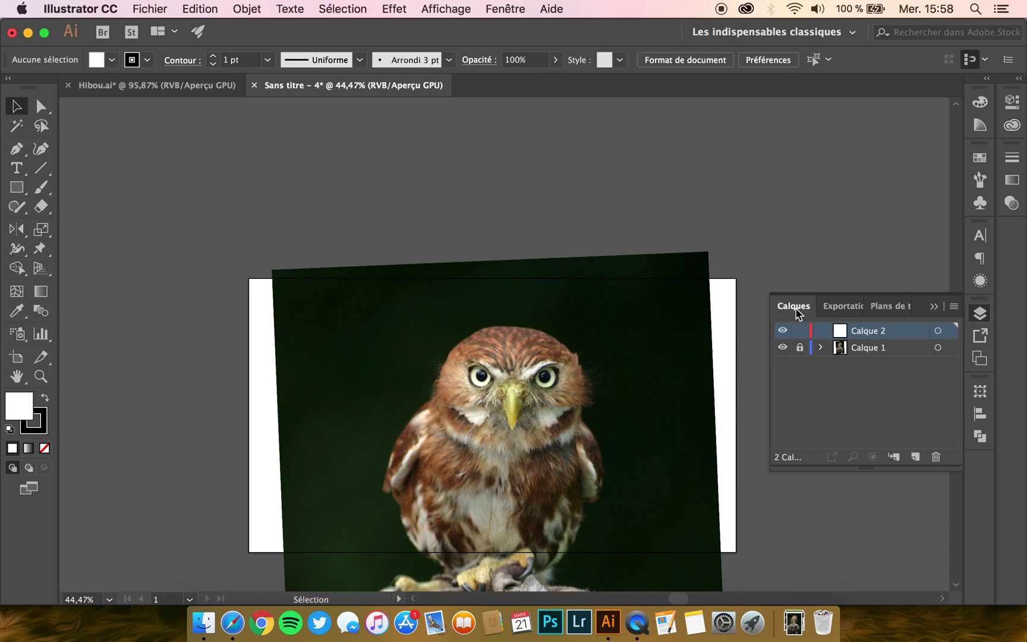
pyautogui.click(799, 349)
pyautogui.click(783, 348)
pyautogui.click(803, 310)
# Show the rulers and place a vertical guide through the centre of the owl's head and beak
pyautogui.click(453, 7)
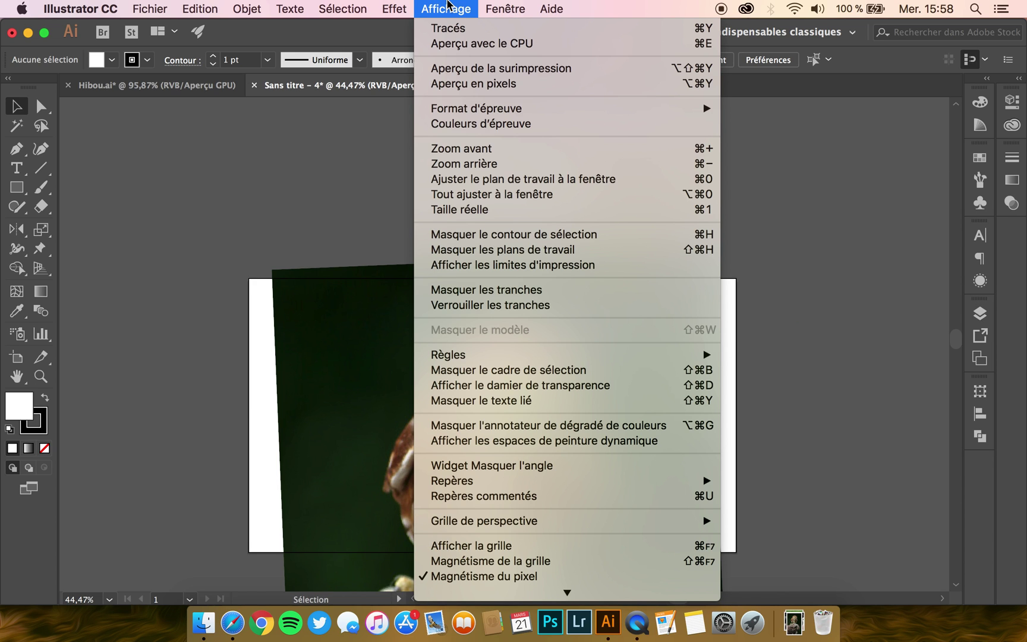
pyautogui.moveTo(498, 360)
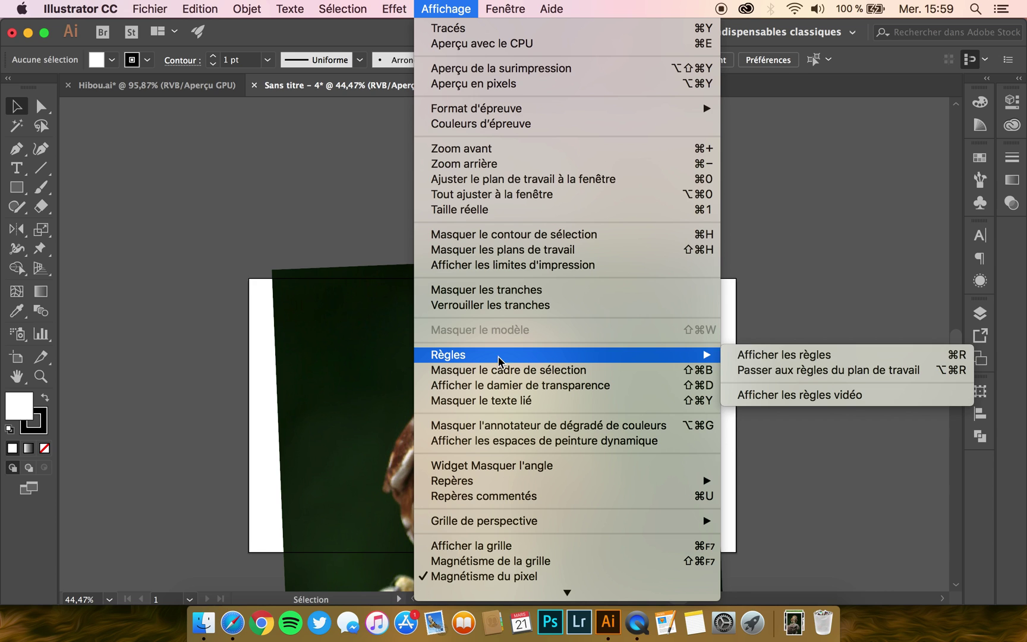
pyautogui.click(802, 355)
pyautogui.moveTo(65, 223); pyautogui.dragTo(93, 222)
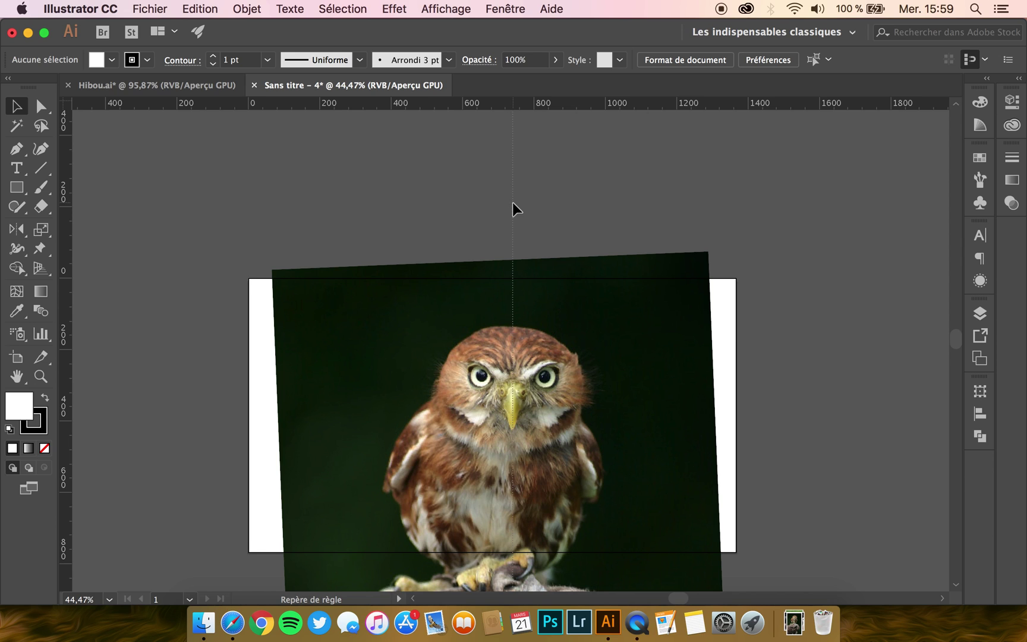
pyautogui.moveTo(513, 202); pyautogui.dragTo(513, 202)
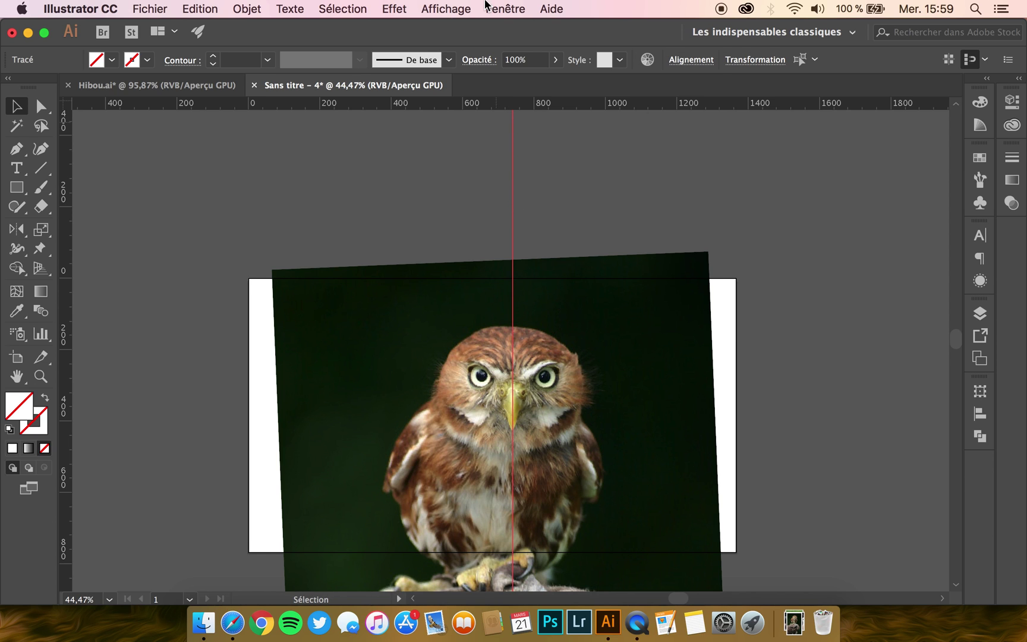
# Lock the guides so the vertical symmetry guide cannot be moved
pyautogui.click(434, 6)
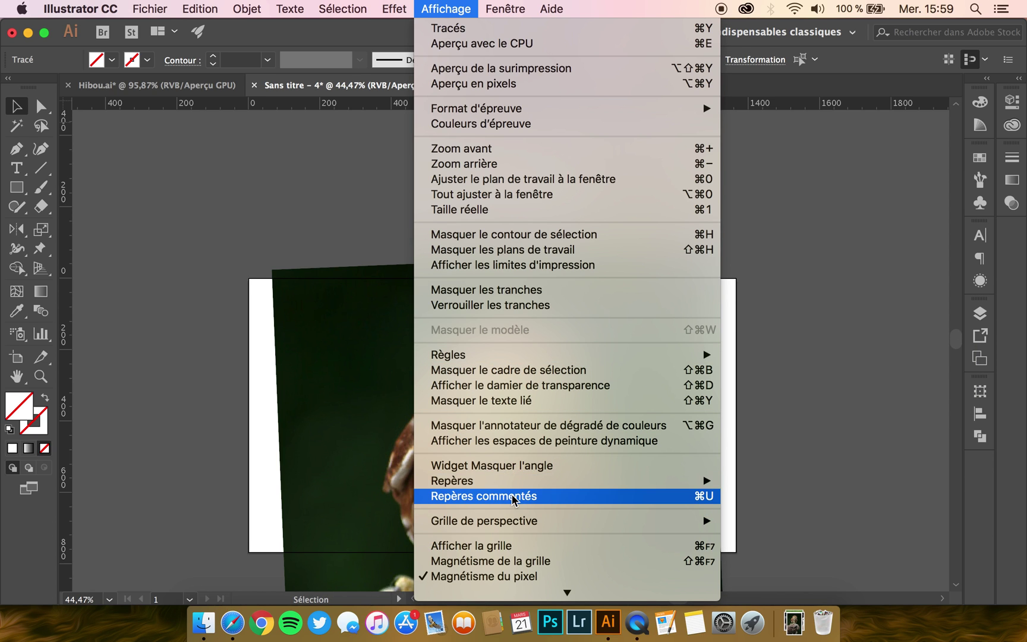
pyautogui.moveTo(510, 483)
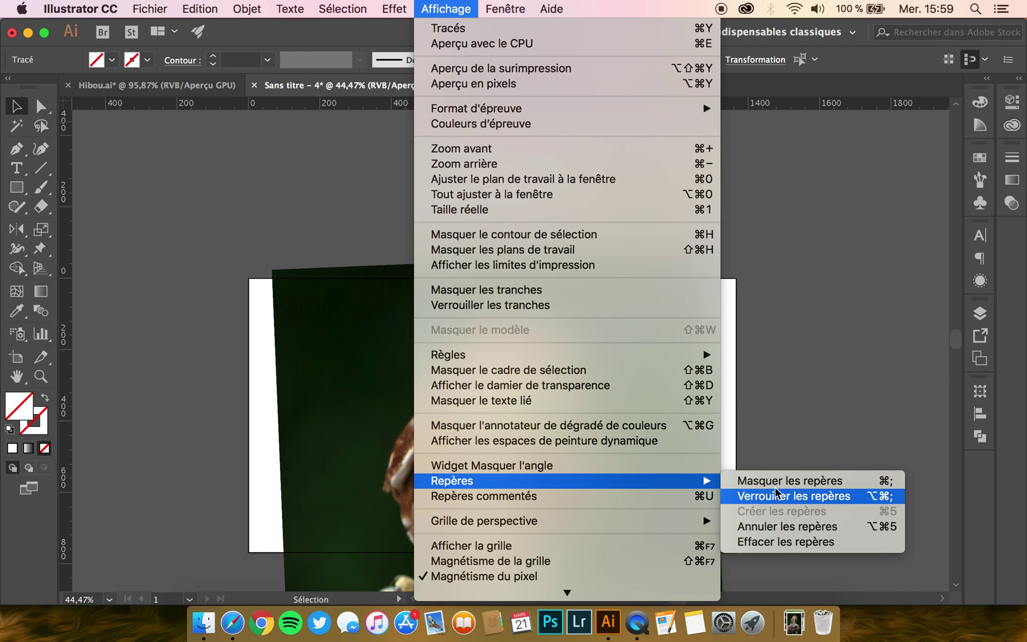
pyautogui.click(783, 503)
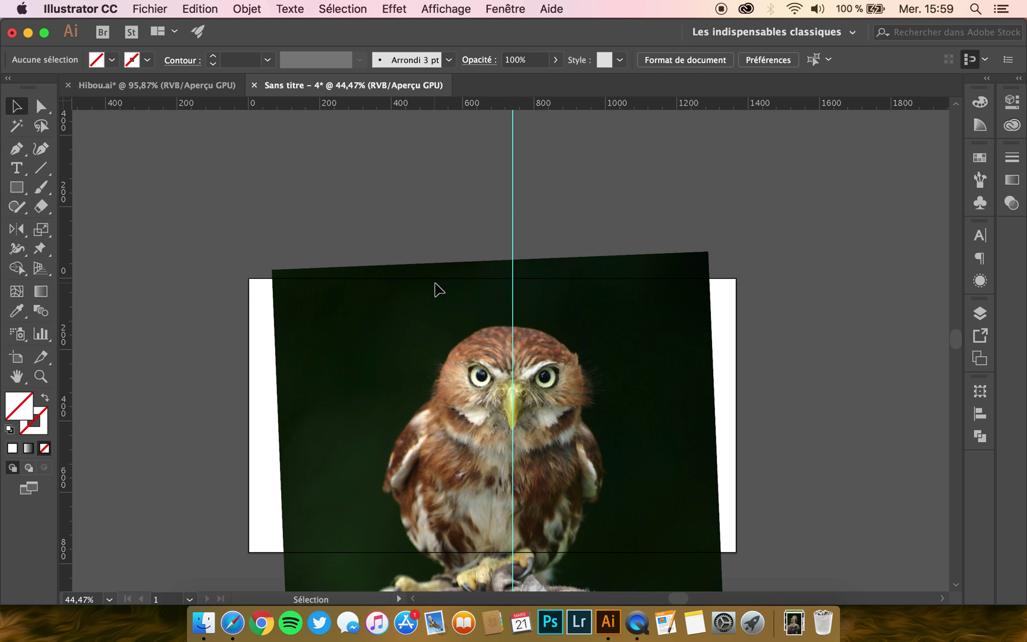
# Activate the Pen tool with no fill and a 1 pt black stroke, framing the owl's head for tracing
pyautogui.scroll(5, 435, 282)
pyautogui.scroll(-4, 434, 282)
pyautogui.hscroll(3, 434, 282)
pyautogui.scroll(1, 518, 390)
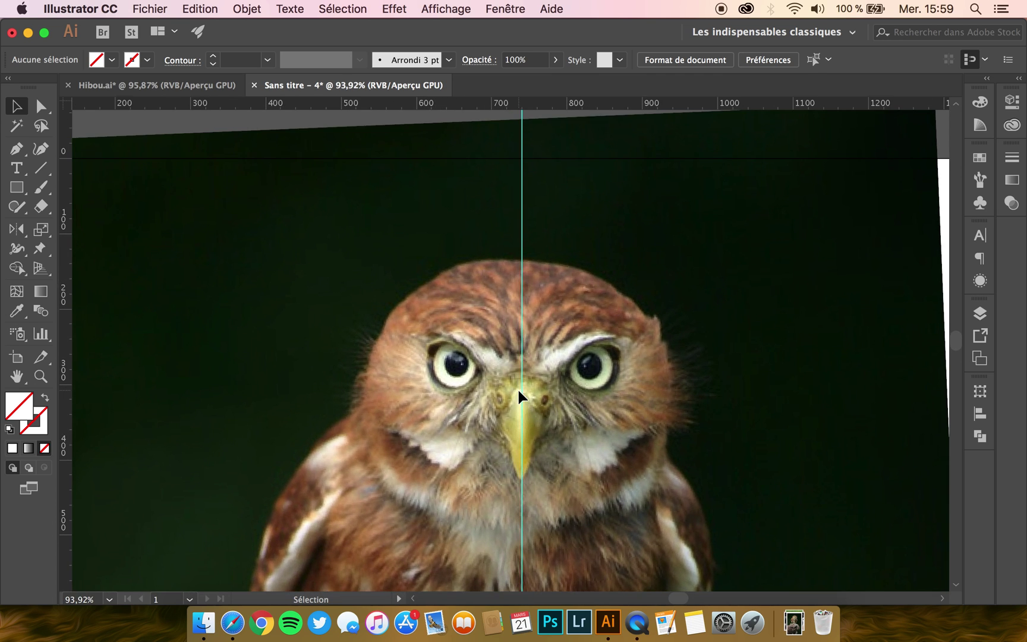
pyautogui.scroll(-1, 518, 390)
pyautogui.scroll(-1, 477, 166)
pyautogui.hscroll(1, 478, 165)
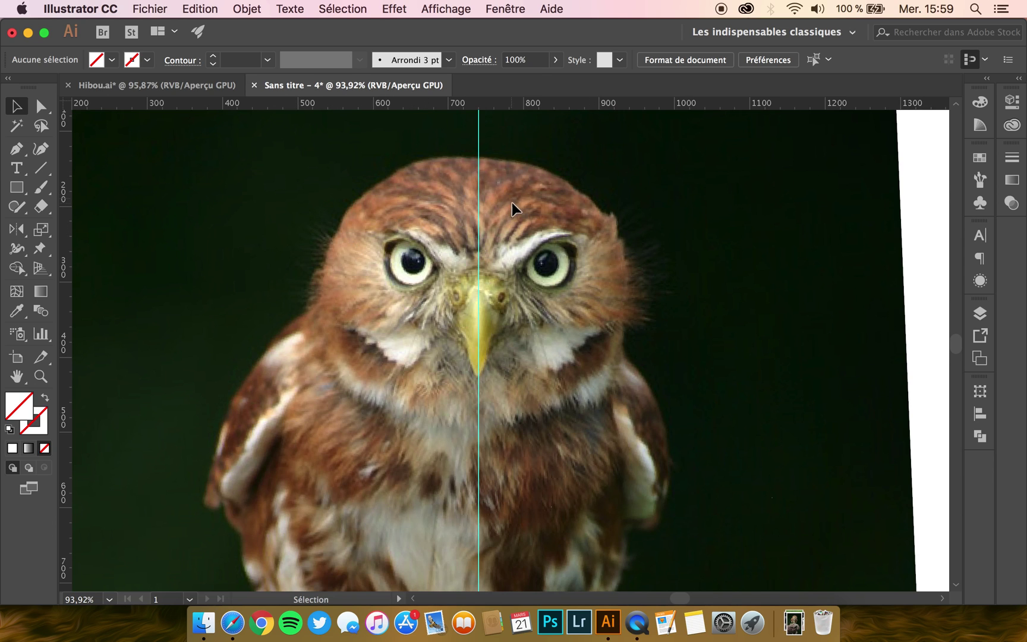
pyautogui.click(16, 152)
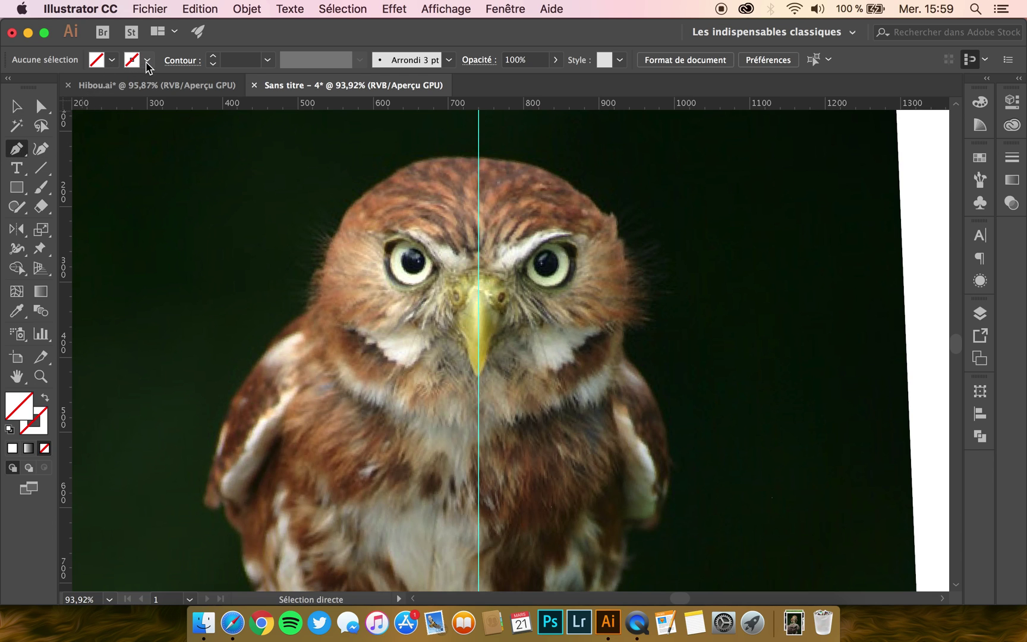
pyautogui.click(147, 60)
pyautogui.click(44, 86)
pyautogui.click(245, 39)
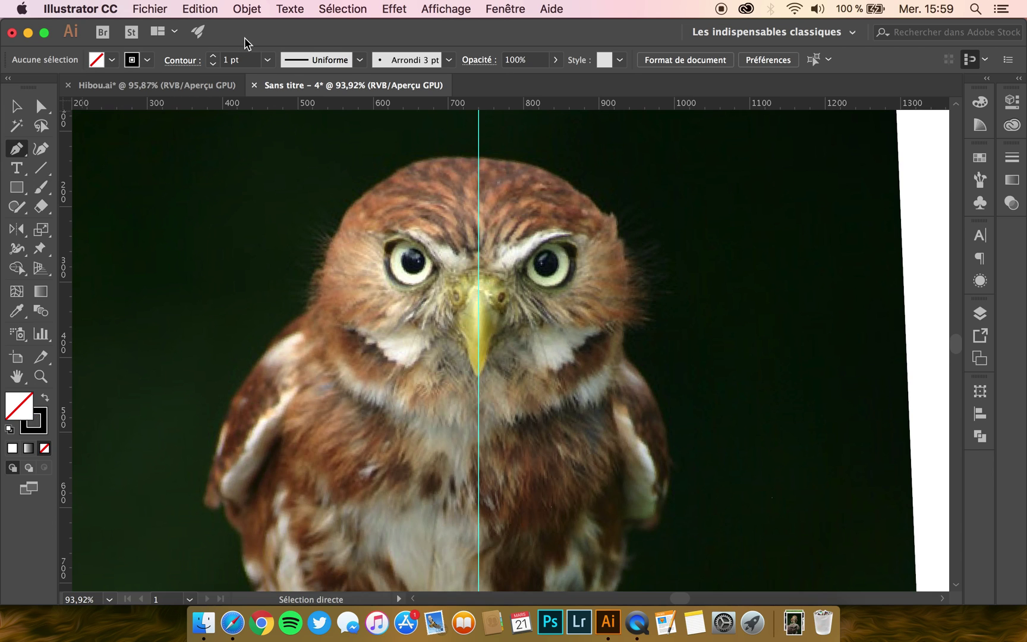
pyautogui.click(112, 59)
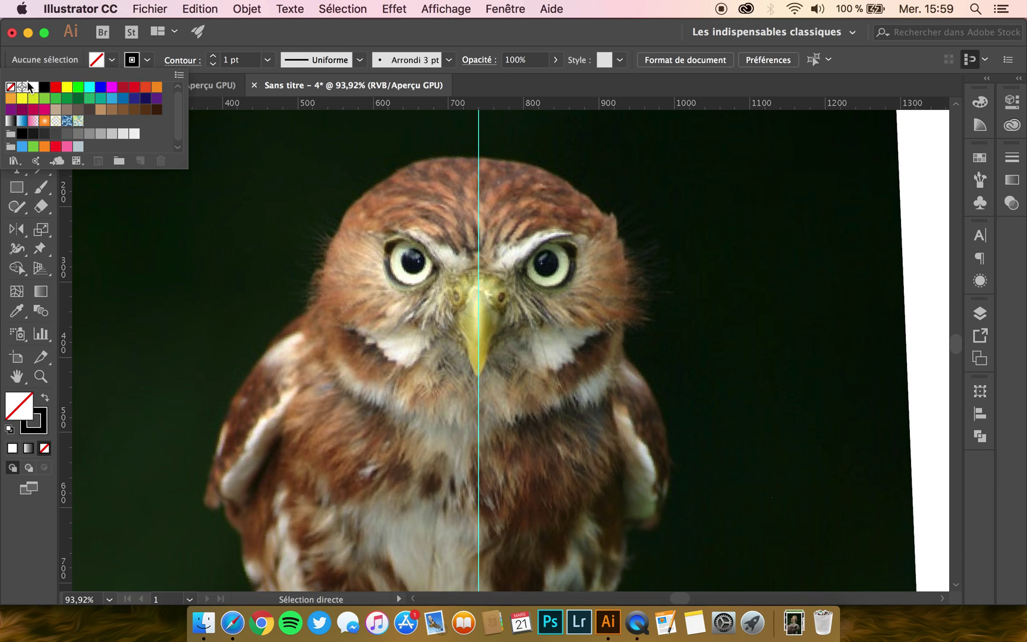
pyautogui.click(261, 40)
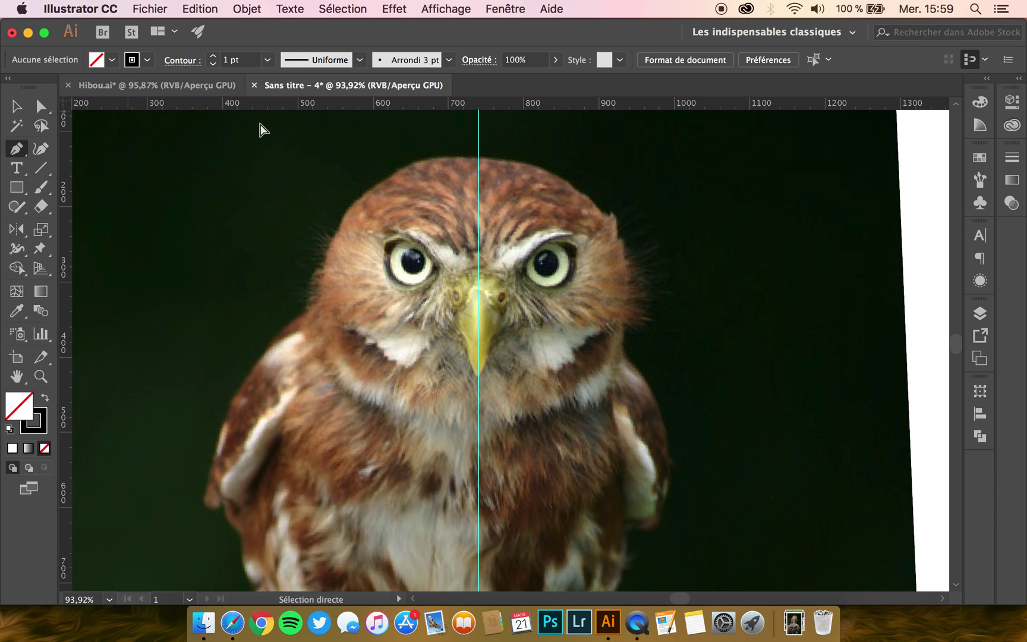
# Draw a curved path along the left side of the beak, starting and ending on the guide from beak top to tip
pyautogui.scroll(5, 444, 221)
pyautogui.scroll(-3, 470, 255)
pyautogui.hscroll(1, 470, 255)
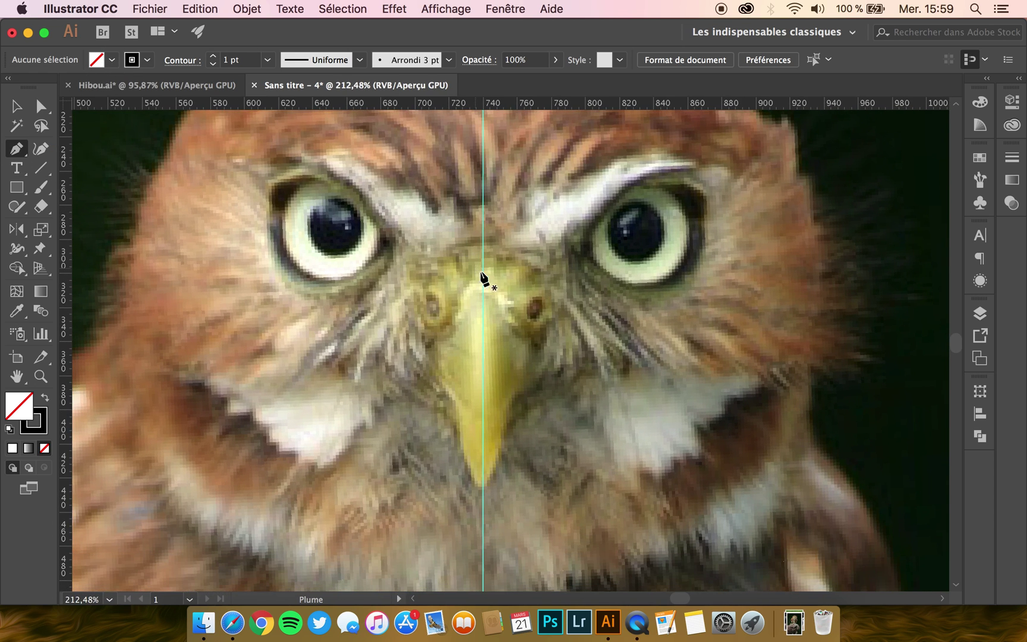
pyautogui.scroll(4, 485, 278)
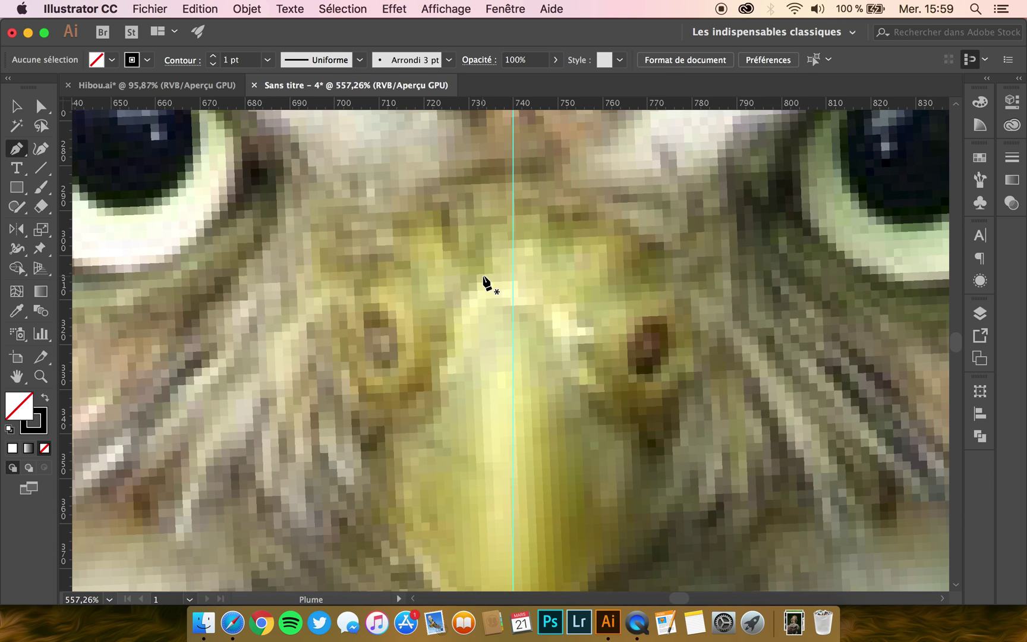
pyautogui.click(512, 186)
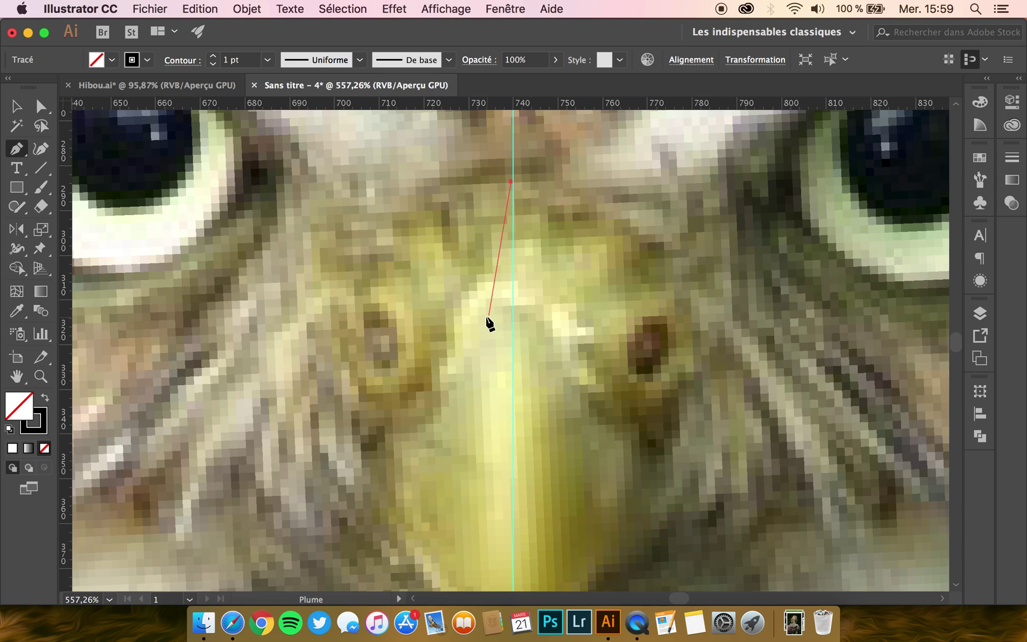
pyautogui.scroll(-3, 506, 333)
pyautogui.scroll(-3, 470, 526)
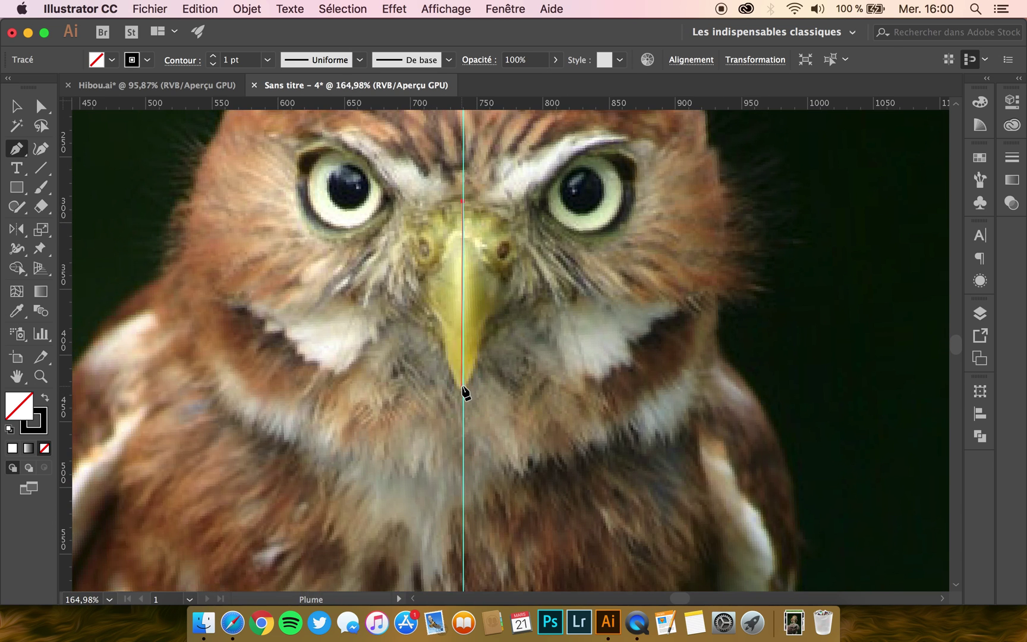
pyautogui.scroll(2, 466, 393)
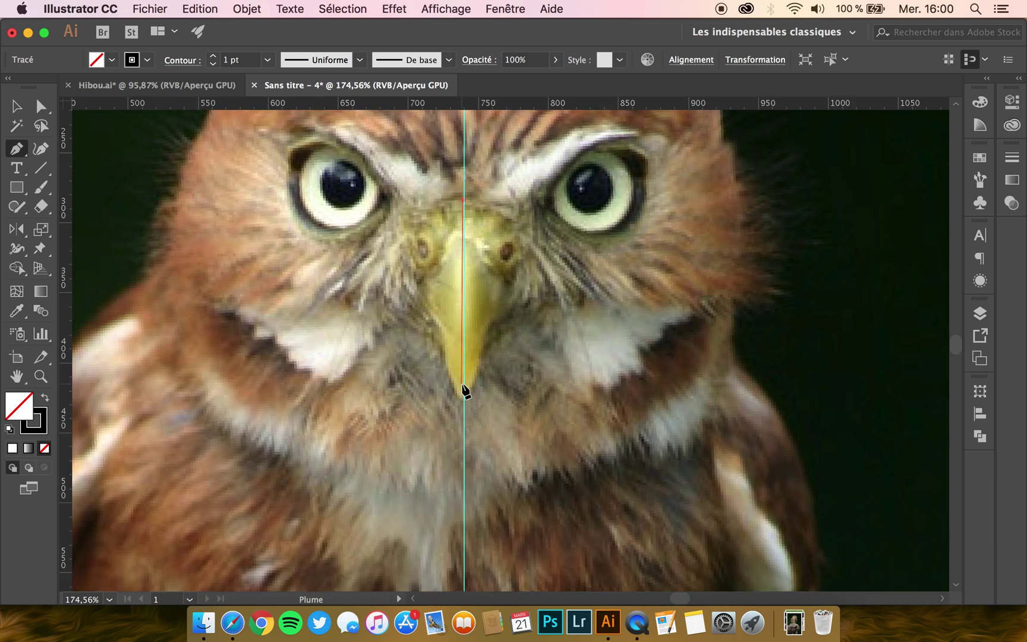
pyautogui.scroll(3, 466, 388)
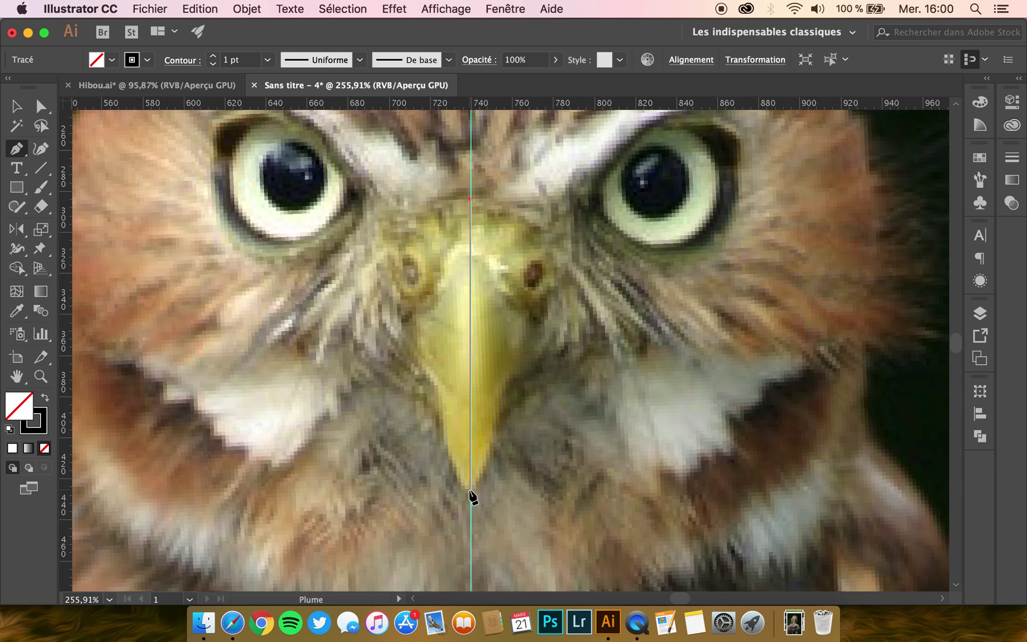
pyautogui.moveTo(470, 492); pyautogui.dragTo(545, 578)
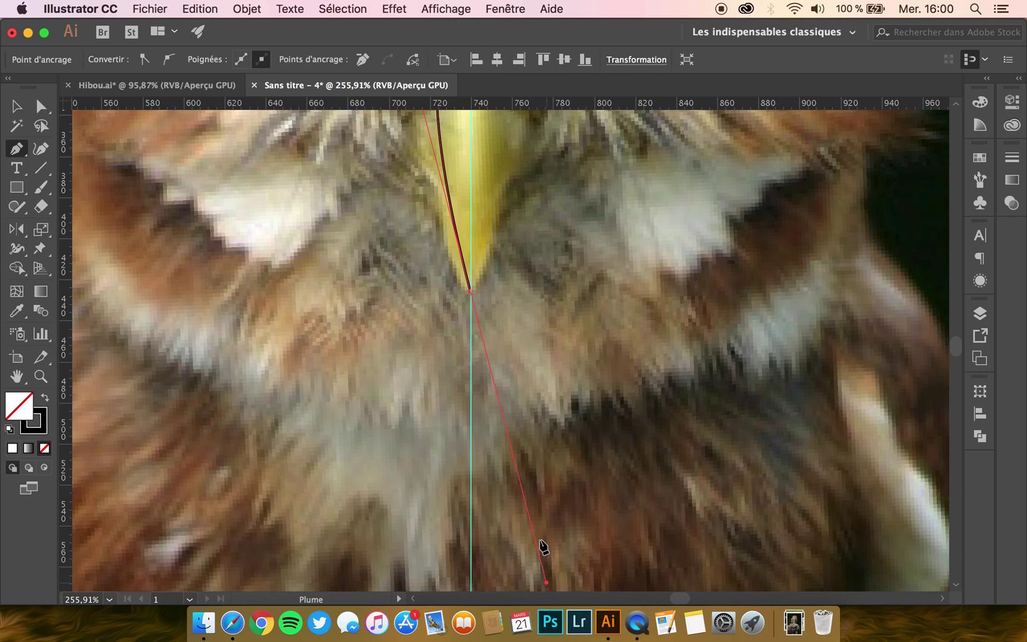
pyautogui.scroll(-1, 480, 435)
pyautogui.scroll(5, 480, 435)
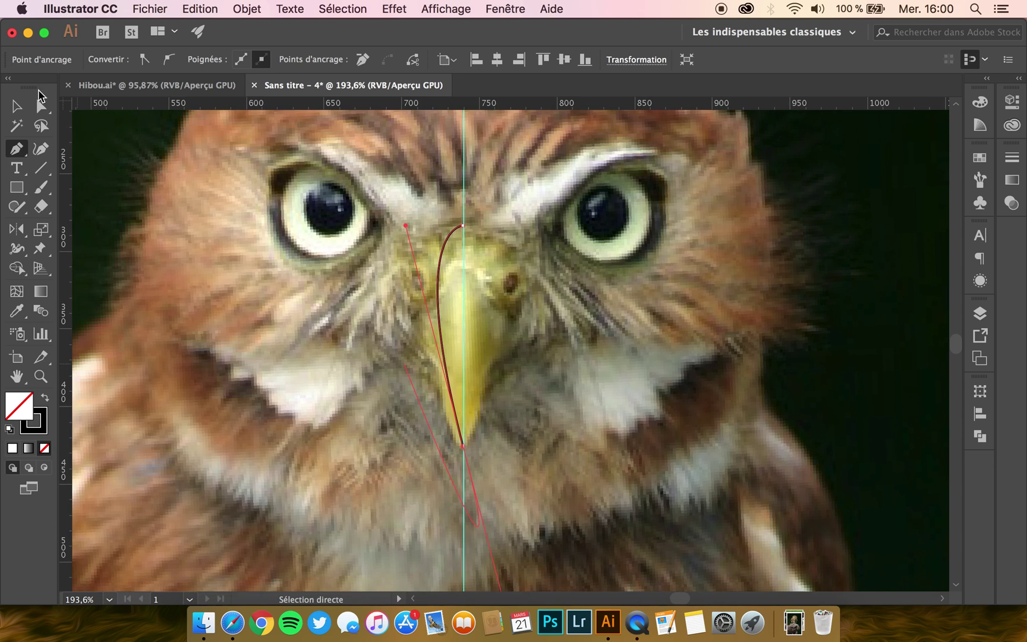
# Reshape the beak curve by pulling the direction handle of its tip anchor outward to bulge it towards the beak's left edge
pyautogui.click(42, 107)
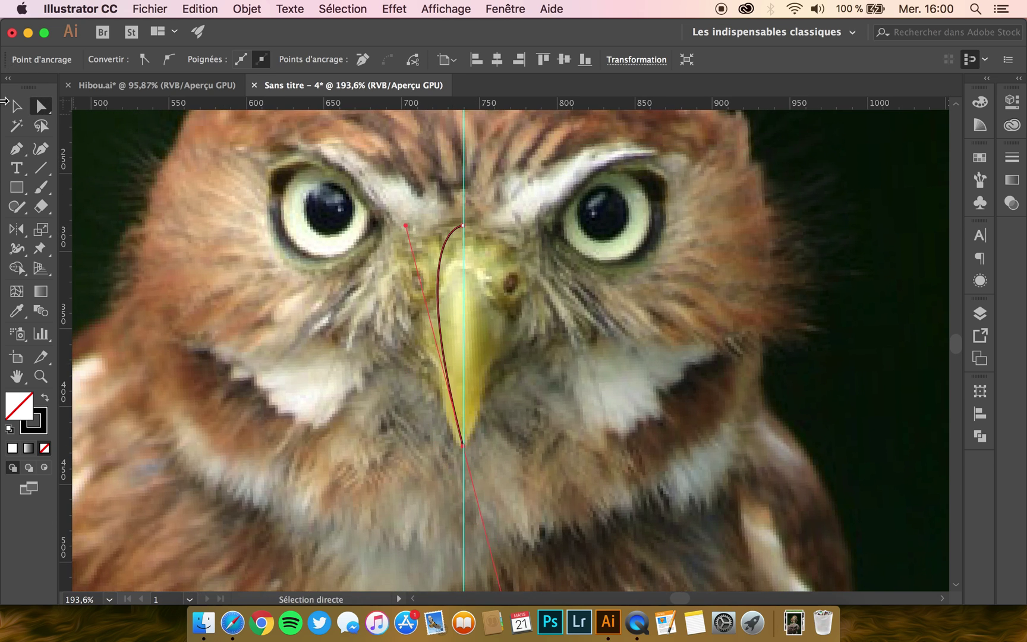
pyautogui.moveTo(405, 225); pyautogui.dragTo(397, 236)
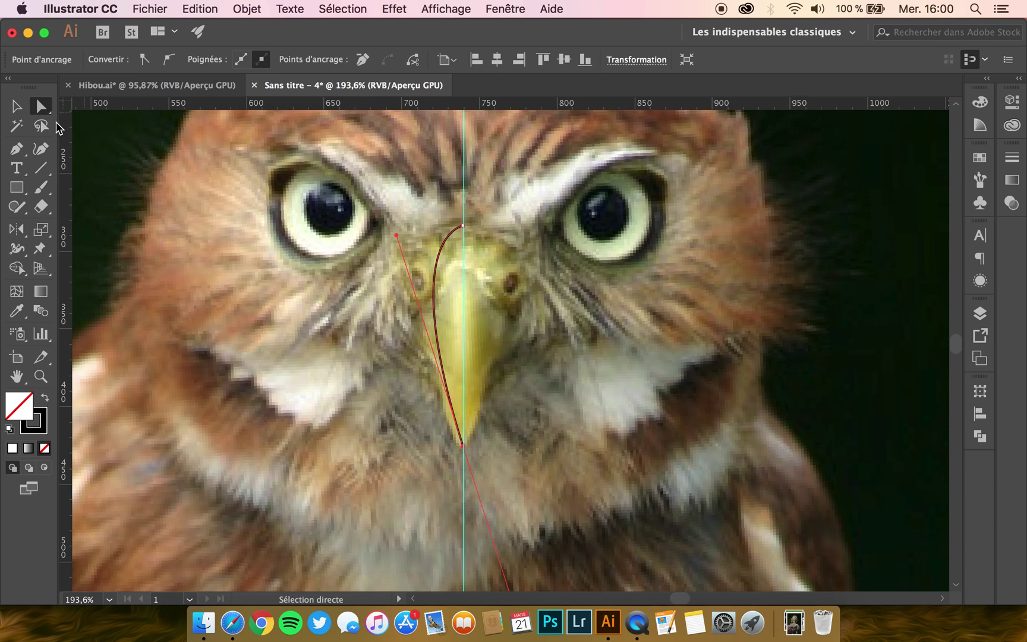
pyautogui.click(20, 153)
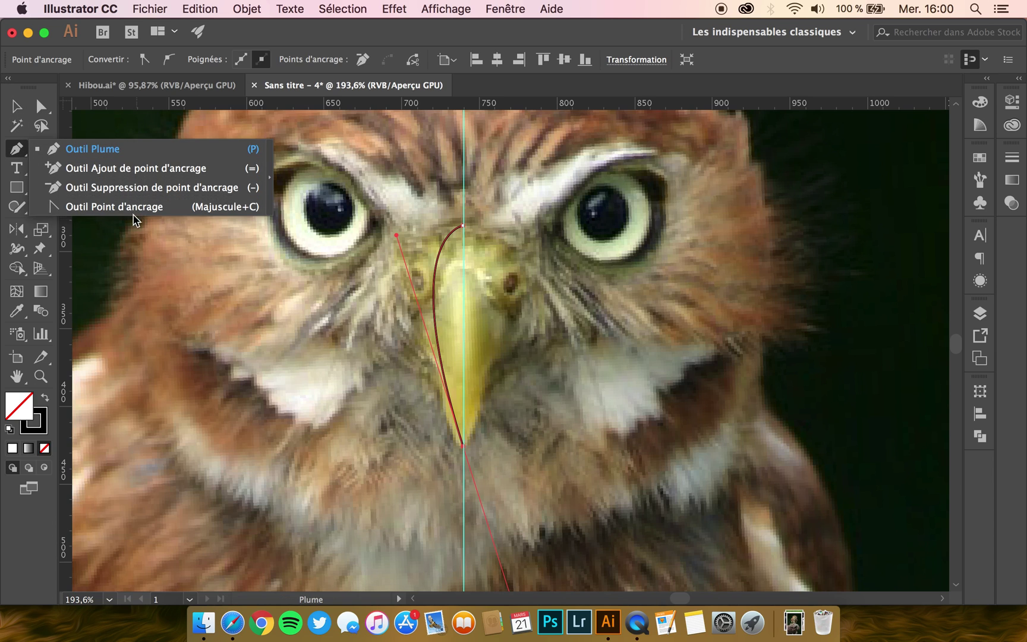
pyautogui.click(17, 156)
pyautogui.click(16, 107)
pyautogui.click(40, 107)
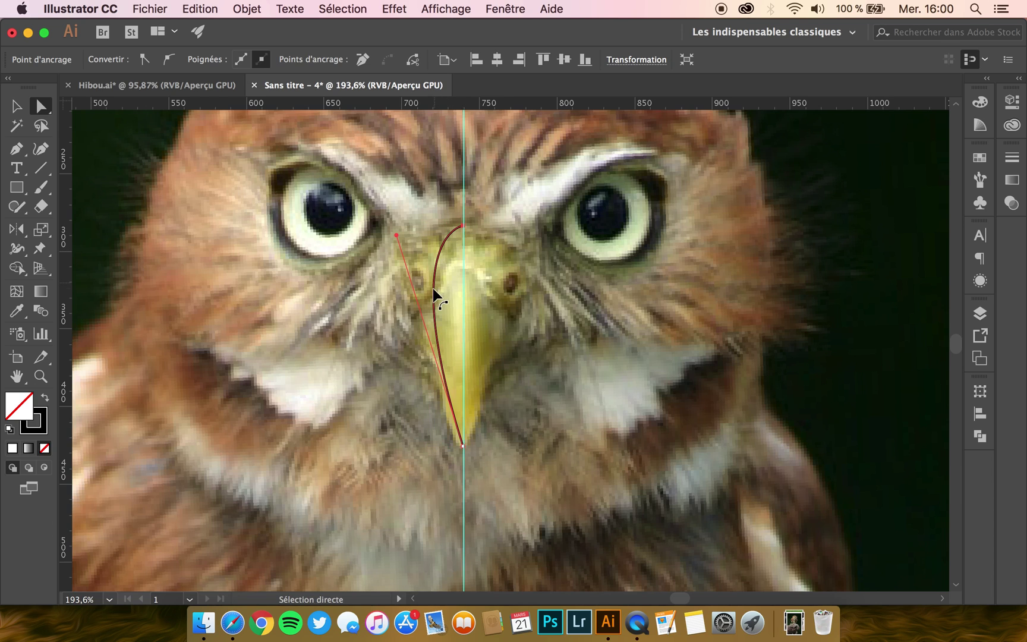
pyautogui.moveTo(396, 236)
pyautogui.mouseDown()
pyautogui.moveTo(387, 259)
pyautogui.moveTo(386, 249)
pyautogui.mouseUp()
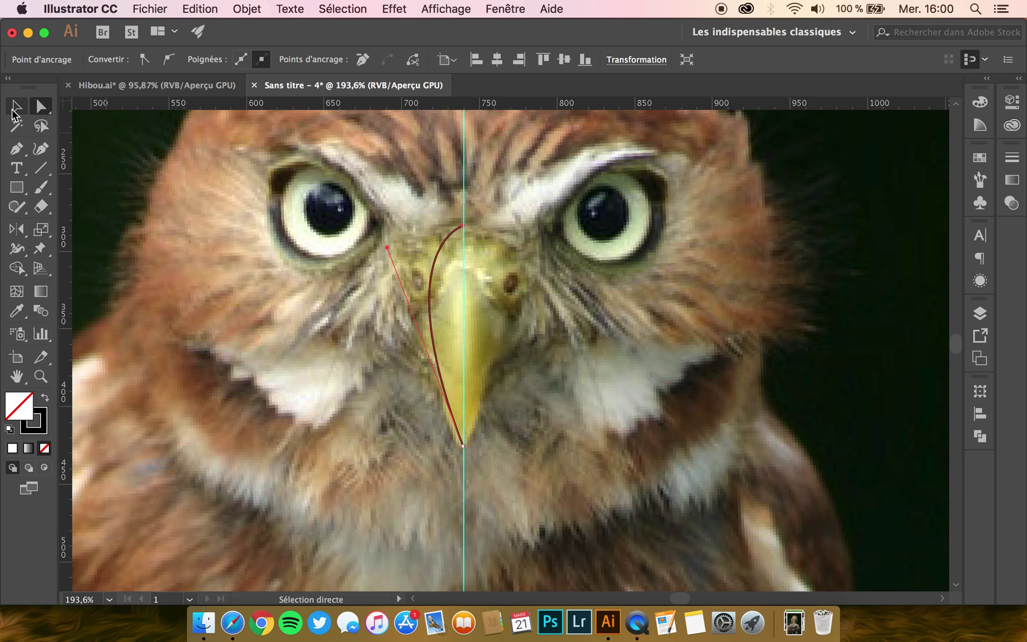
pyautogui.click(16, 107)
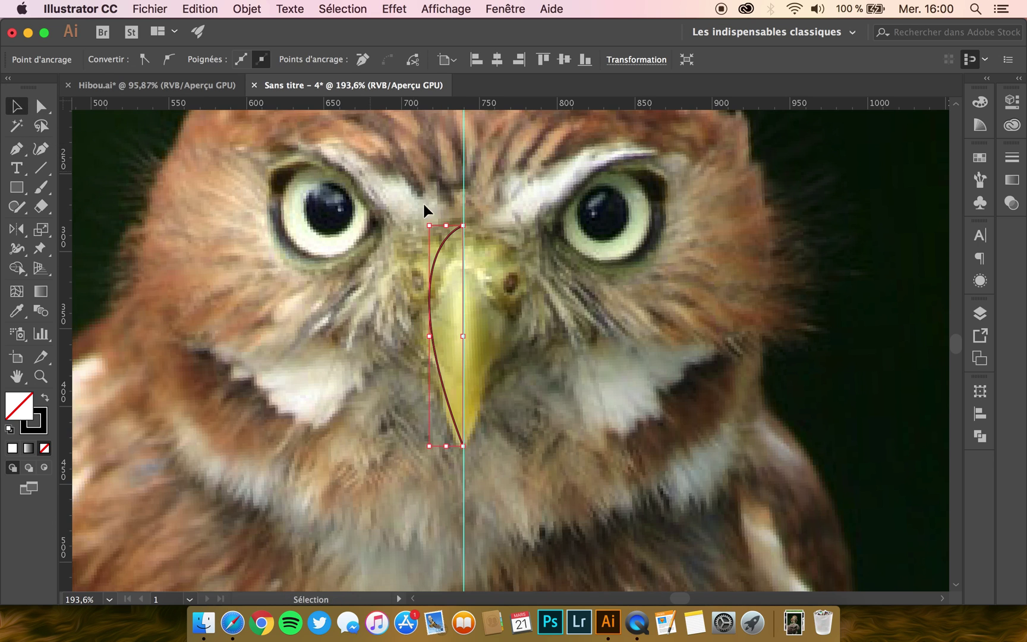
# Give the beak curve a 7 pt stroke with the lens-shaped width profile that tapers at both ends
pyautogui.click(525, 280)
pyautogui.click(434, 265)
pyautogui.scroll(-2, 288, 300)
pyautogui.hscroll(-1, 394, 211)
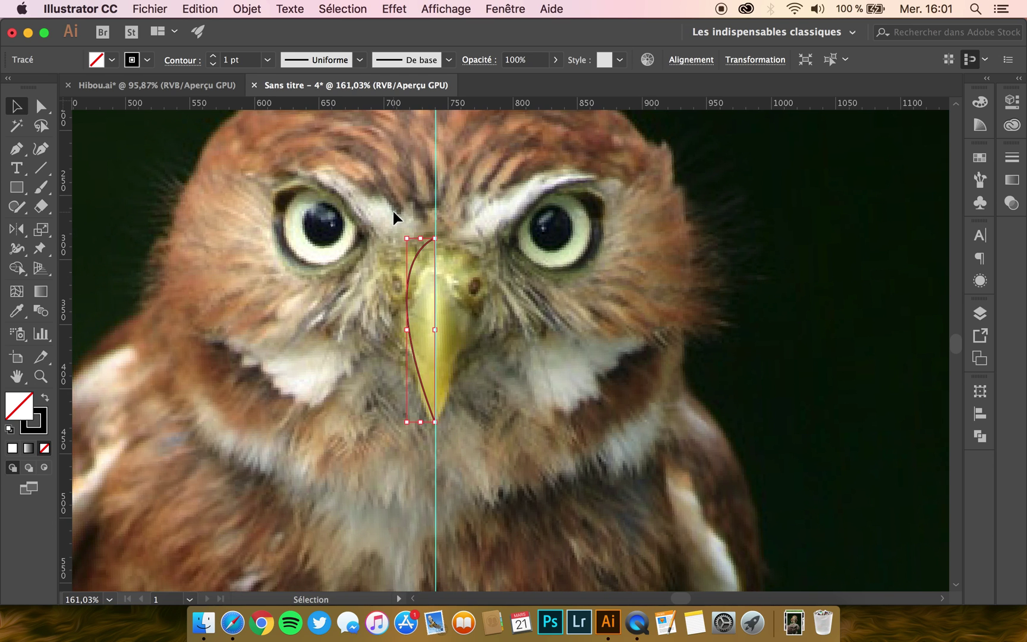
pyautogui.scroll(2, 362, 241)
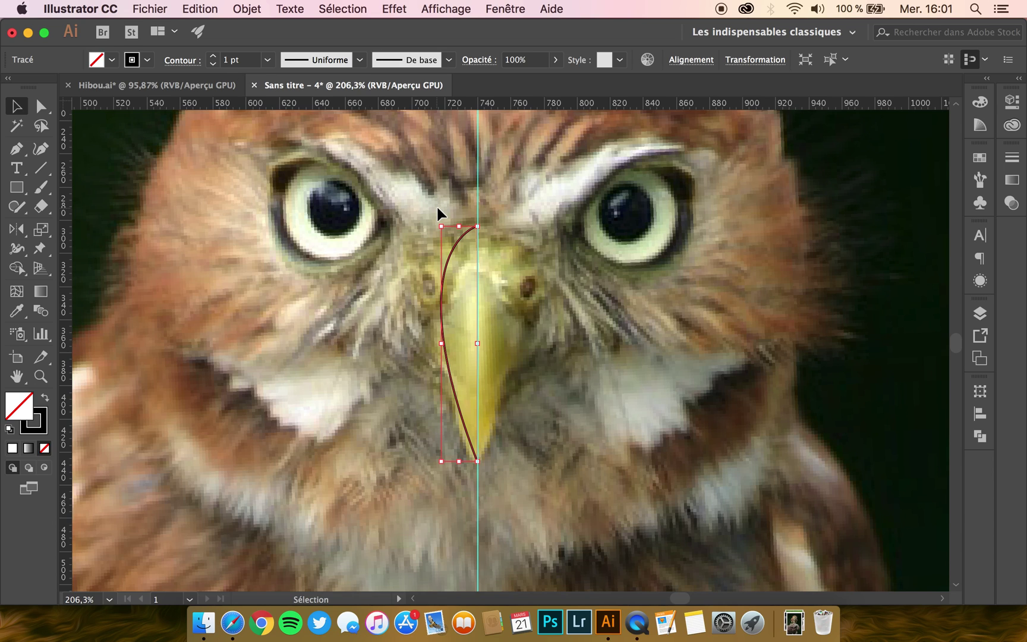
pyautogui.click(213, 56)
pyautogui.click(212, 56)
pyautogui.click(212, 56)
pyautogui.click(213, 57)
pyautogui.click(359, 60)
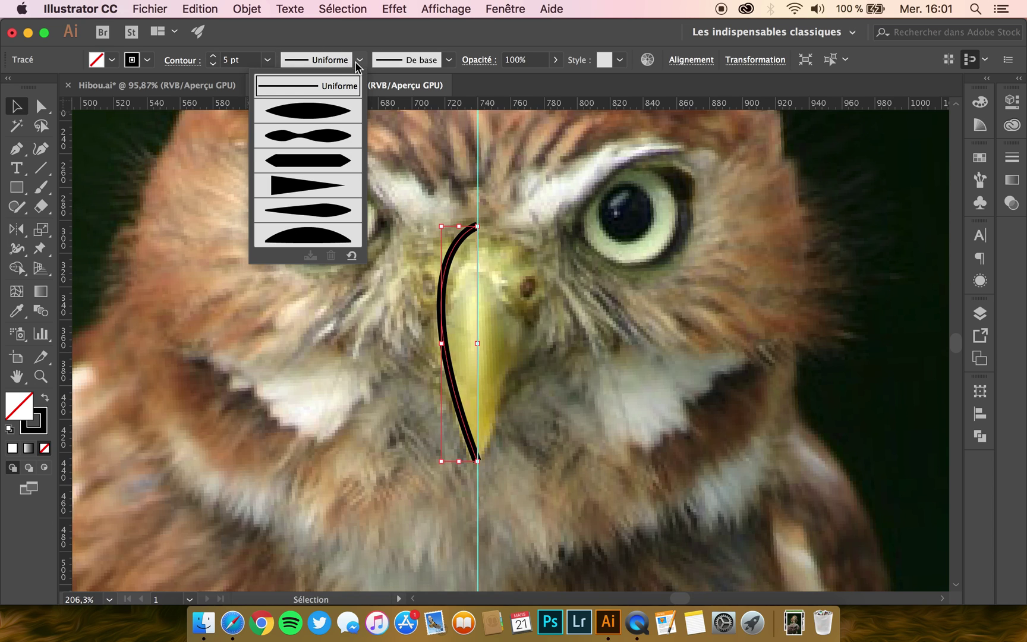
pyautogui.click(313, 113)
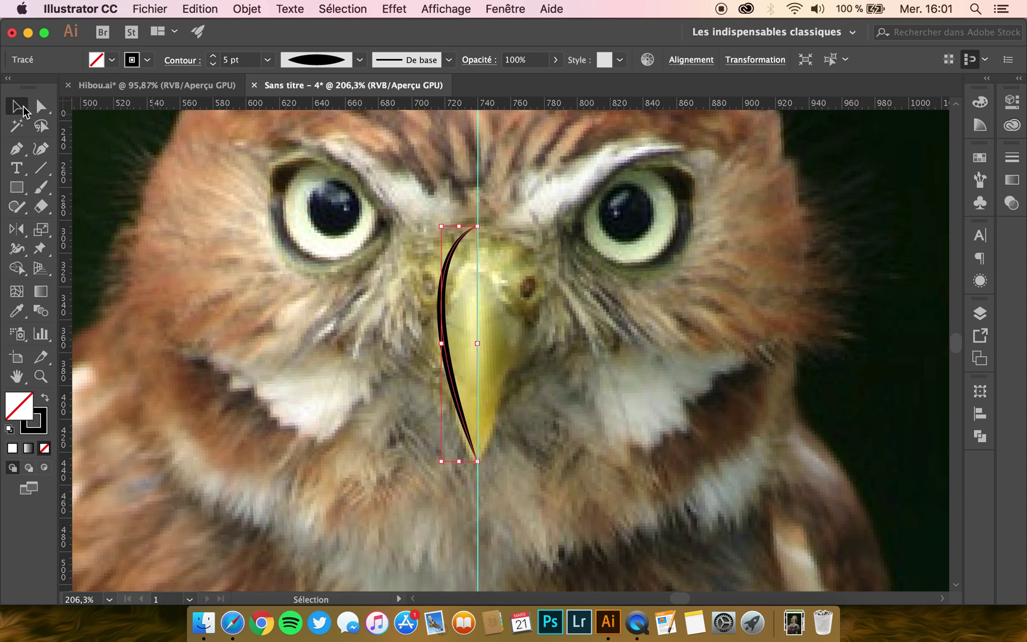
pyautogui.click(212, 56)
pyautogui.click(212, 56)
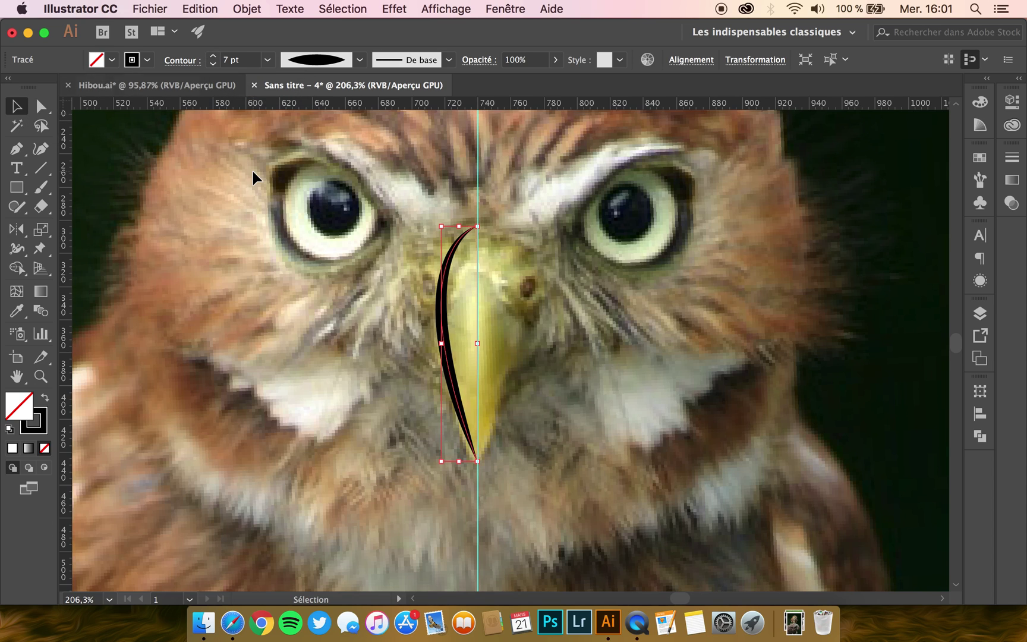
pyautogui.click(191, 272)
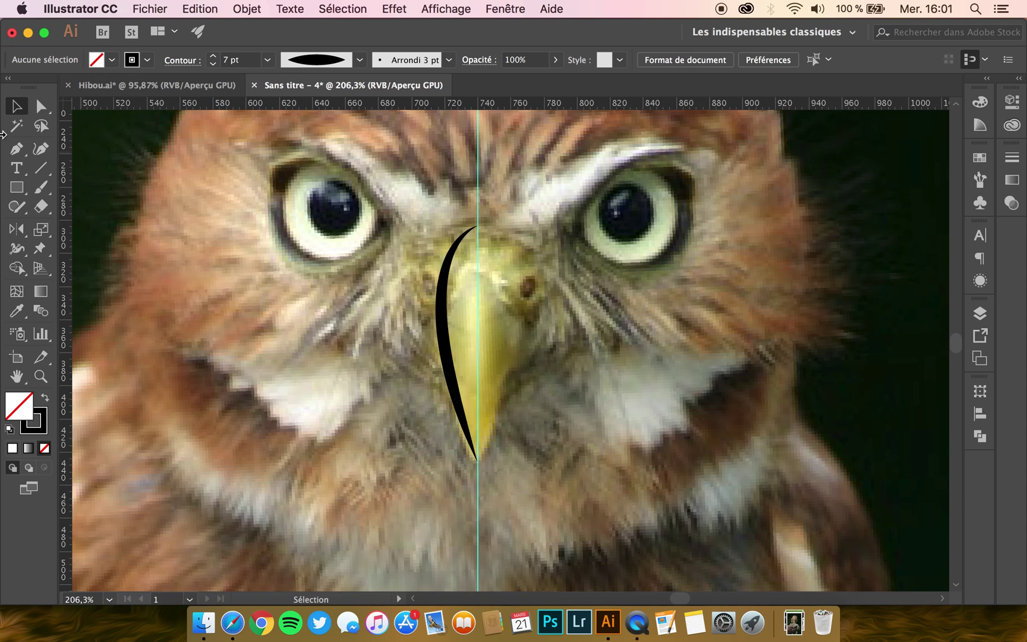
# Draw a curved path over the upper eyelid of the left eye, from its inner to its outer corner
pyautogui.click(17, 148)
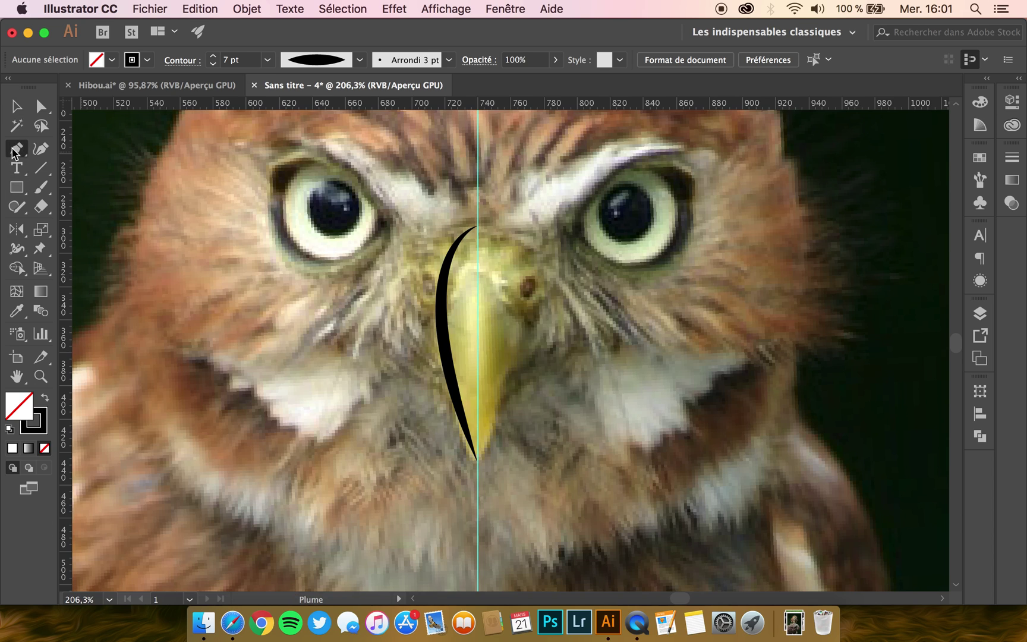
pyautogui.click(387, 222)
pyautogui.moveTo(273, 168); pyautogui.dragTo(192, 204)
pyautogui.keyDown('super'); pyautogui.click(340, 241); pyautogui.keyUp('super')
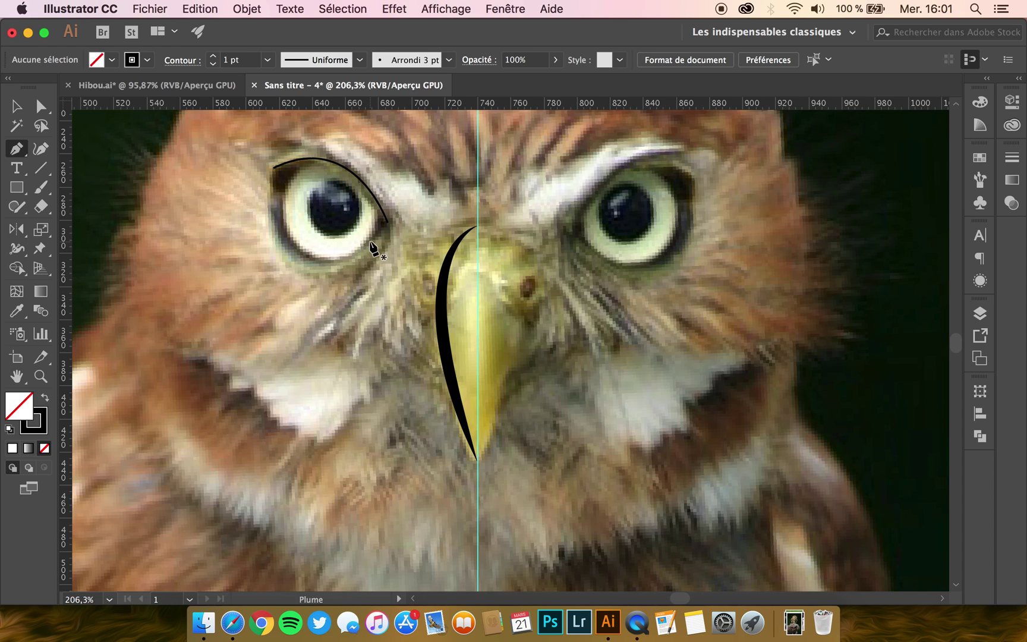
# Draw a second curved path under the left eye along its lower lid, from the inner to the outer corner
pyautogui.press('super')
pyautogui.click(385, 230)
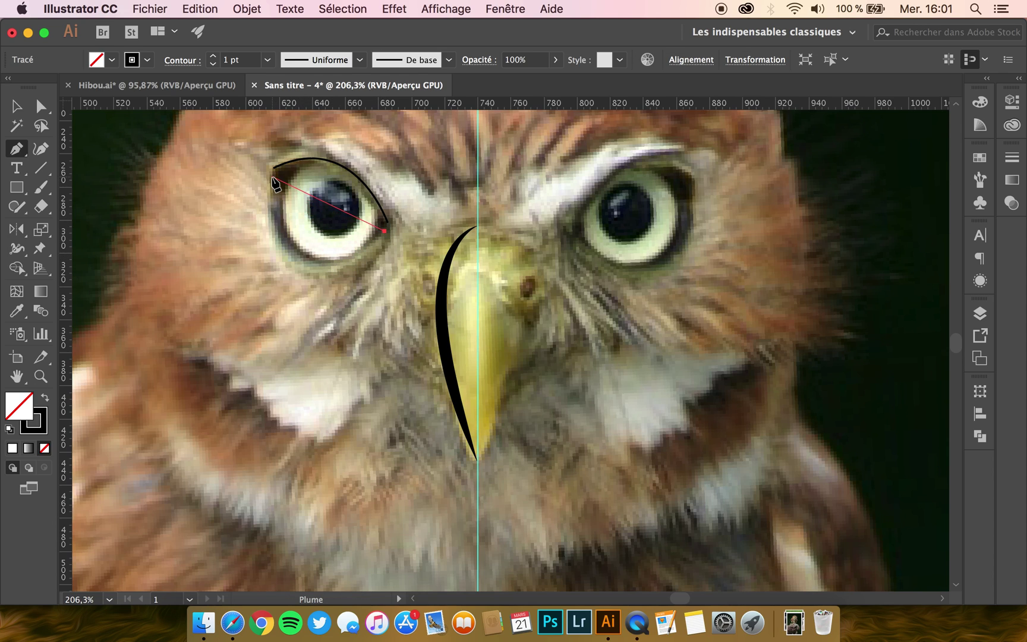
pyautogui.moveTo(273, 174); pyautogui.dragTo(268, 142)
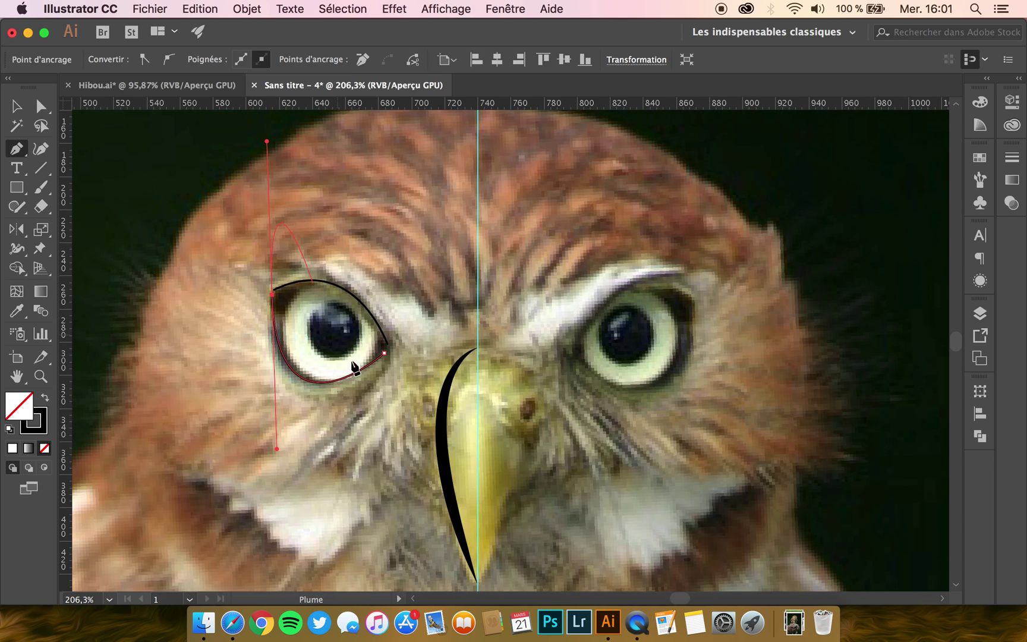
pyautogui.keyDown('super'); pyautogui.click(375, 404); pyautogui.keyUp('super')
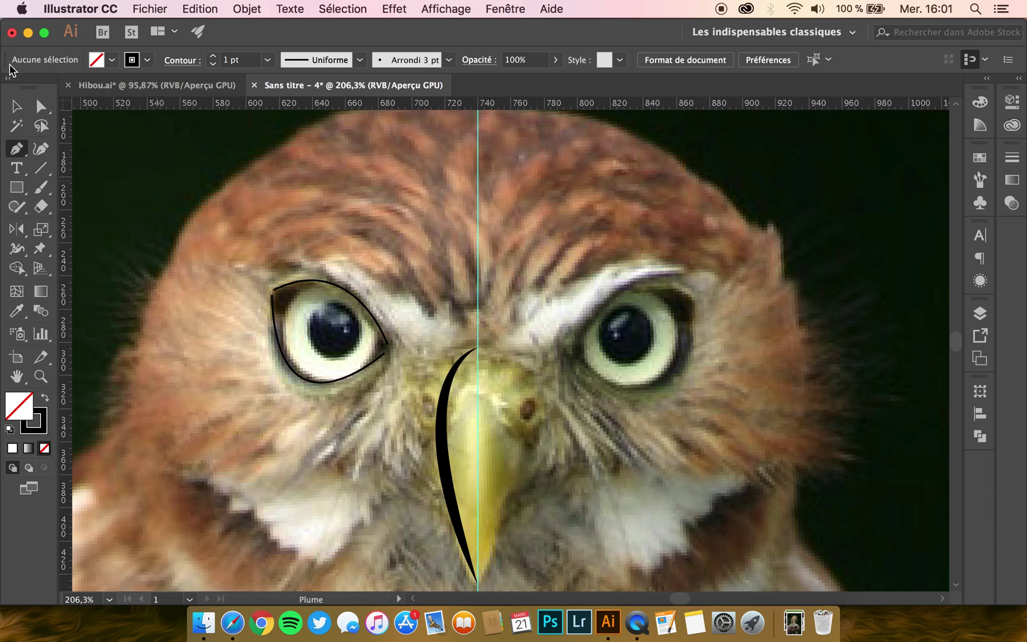
# Set both left eye outlines to an 8 pt stroke with the lens-shaped width profile tapered at both ends
pyautogui.click(16, 107)
pyautogui.moveTo(372, 259); pyautogui.dragTo(241, 408)
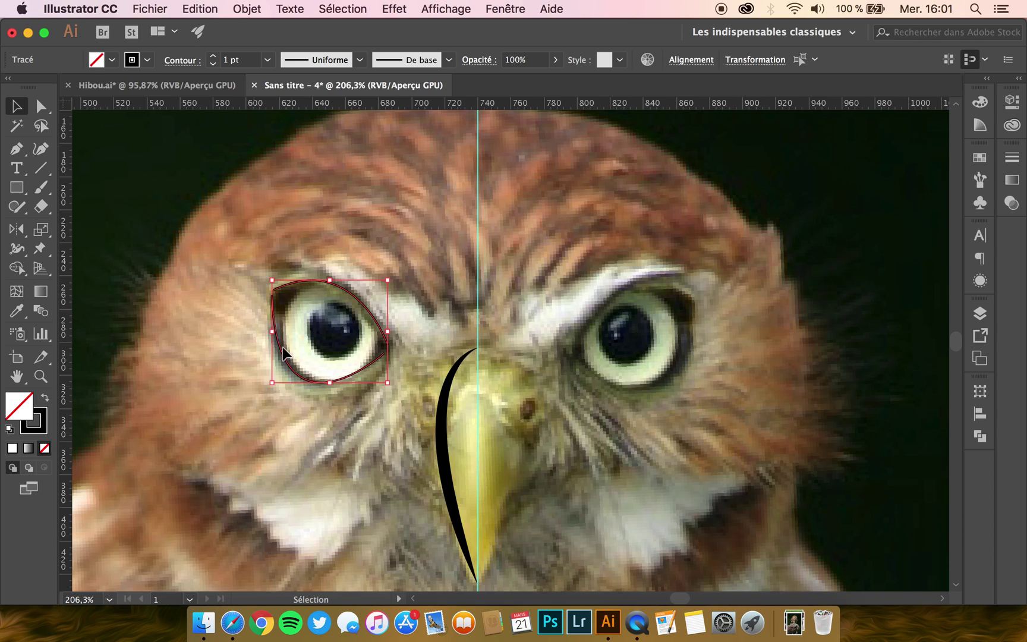
pyautogui.click(216, 57)
pyautogui.click(216, 57)
pyautogui.click(216, 58)
pyautogui.click(217, 57)
pyautogui.click(217, 58)
pyautogui.click(216, 58)
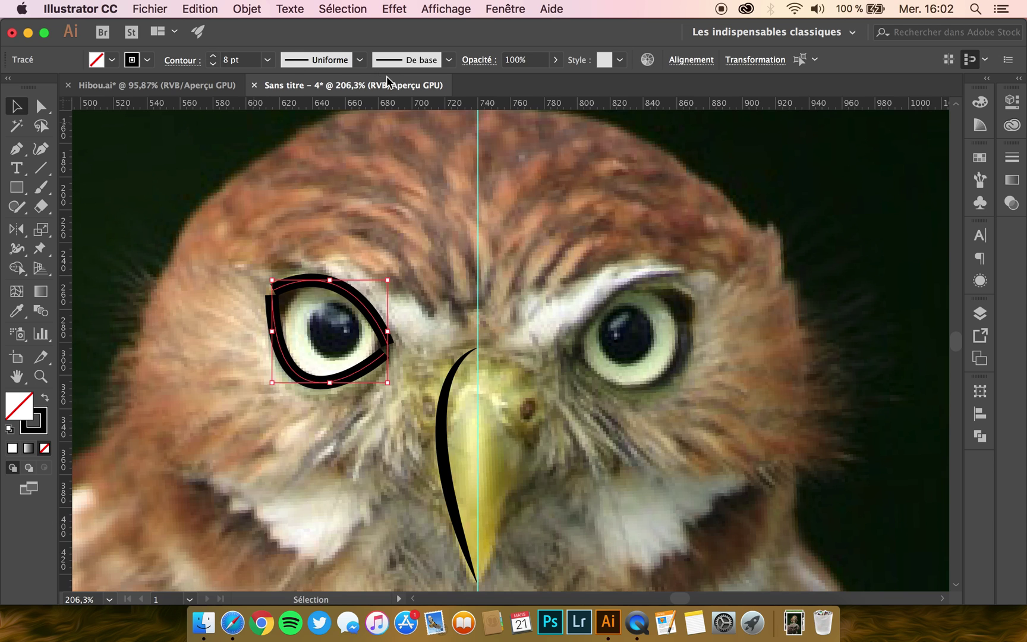
pyautogui.click(360, 59)
pyautogui.click(324, 112)
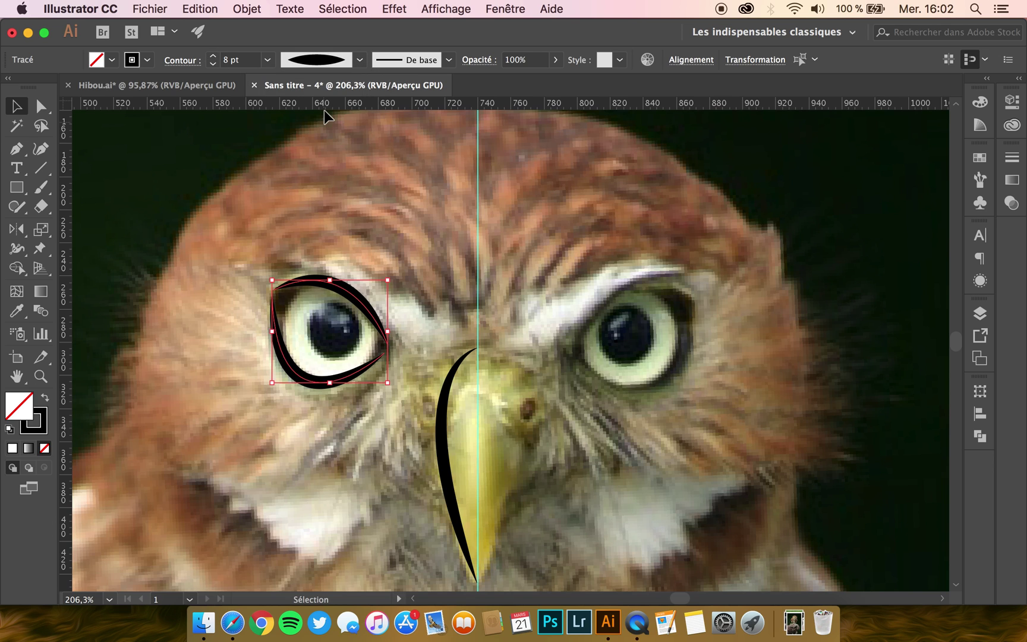
pyautogui.click(236, 149)
pyautogui.scroll(-5, 412, 206)
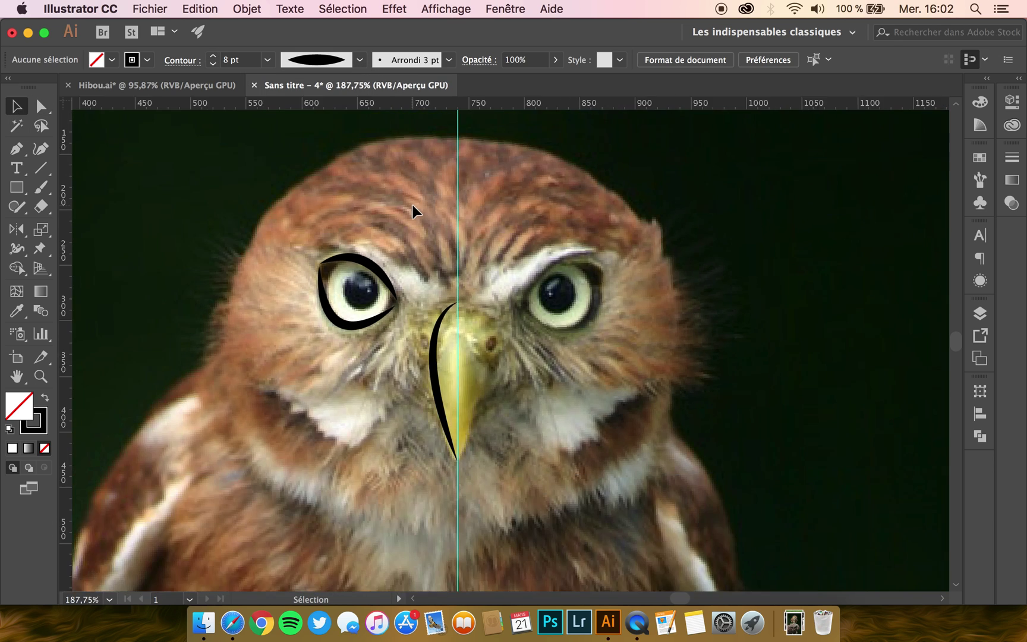
# Toggle the visibility of the locked photo layer Calque 1 to check the traced beak and eye strokes without the photo
pyautogui.click(979, 324)
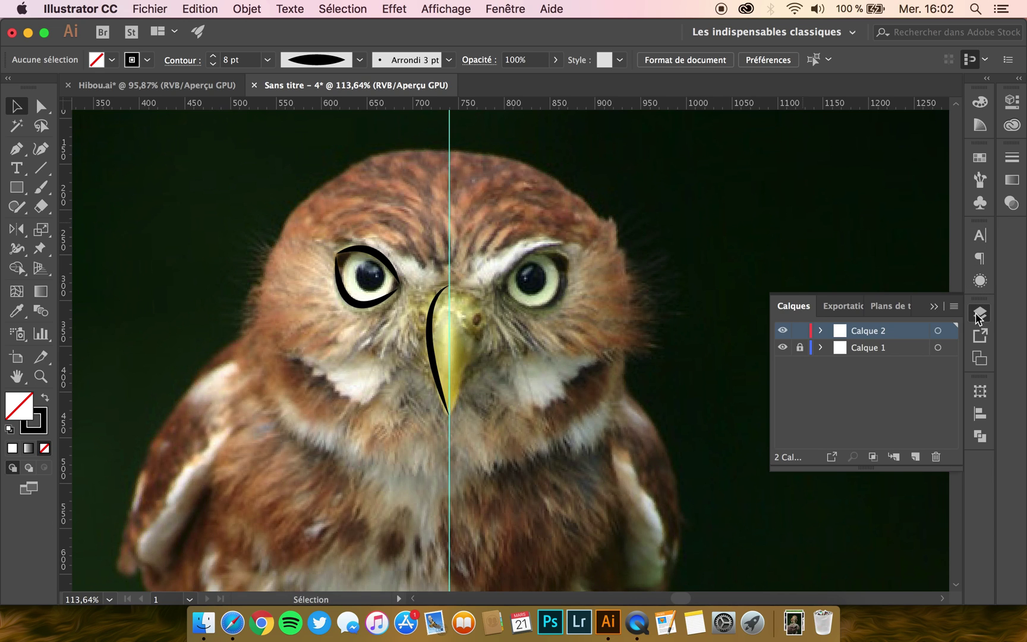
pyautogui.click(783, 347)
pyautogui.click(783, 348)
pyautogui.click(783, 348)
pyautogui.click(782, 348)
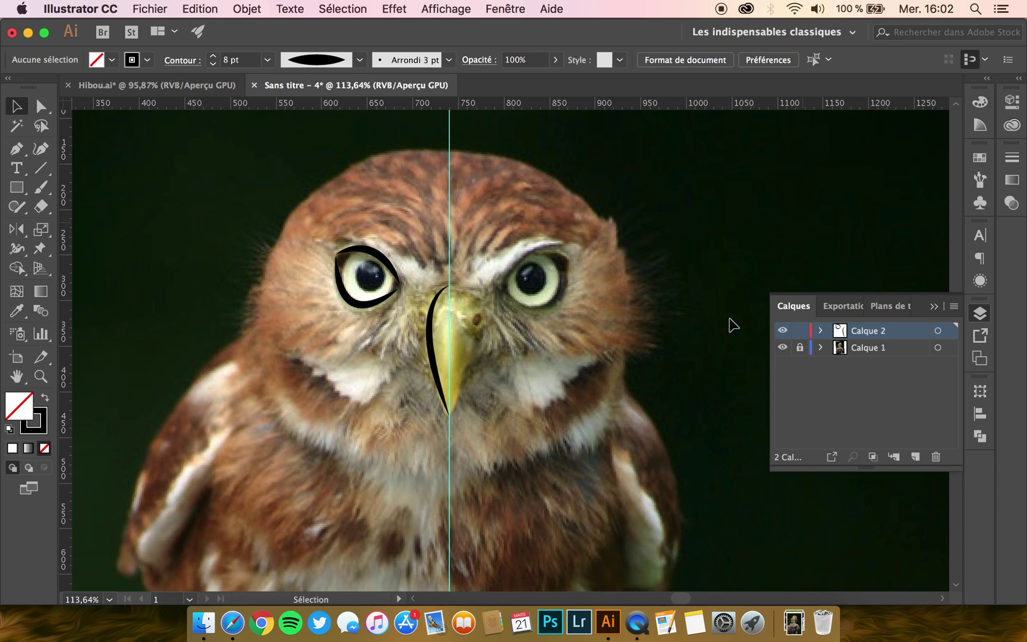
# Compare the tracing with the line-art owl in the Hibou.ai document, then return to the untitled photo document
pyautogui.click(177, 85)
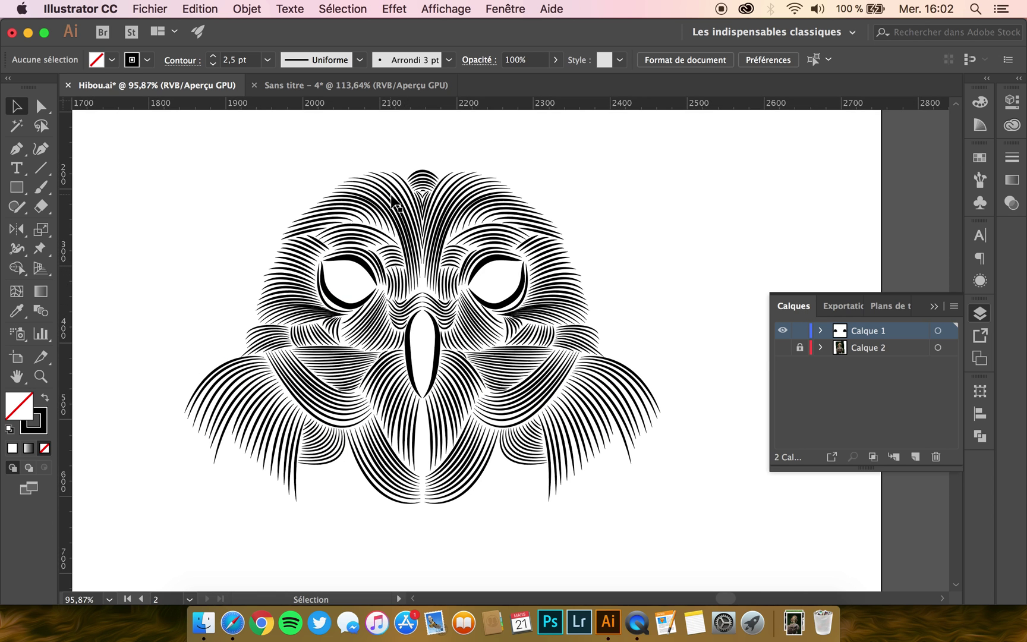
pyautogui.click(334, 86)
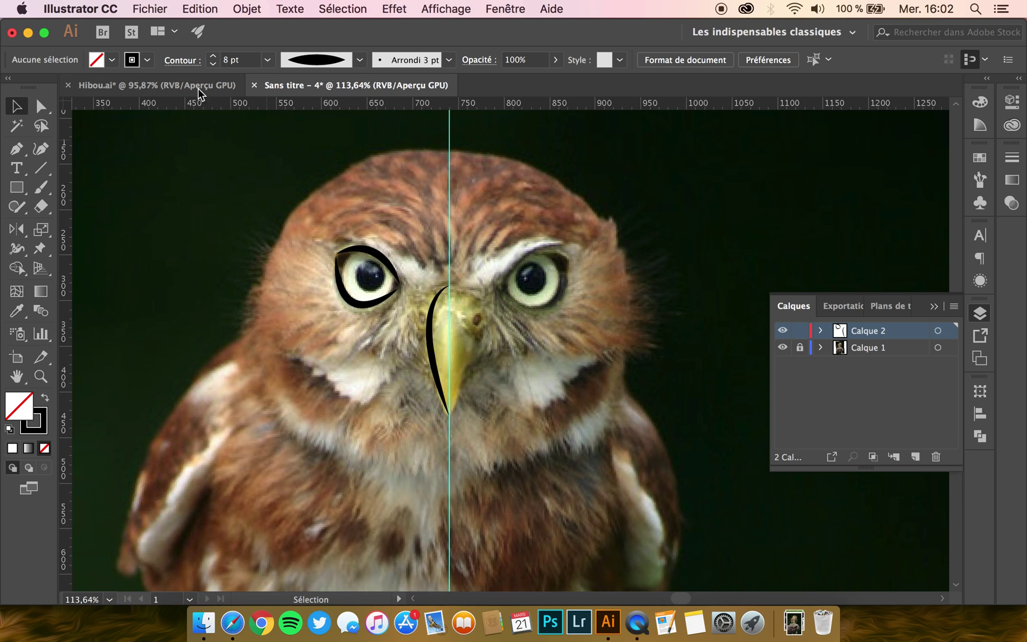
pyautogui.click(168, 86)
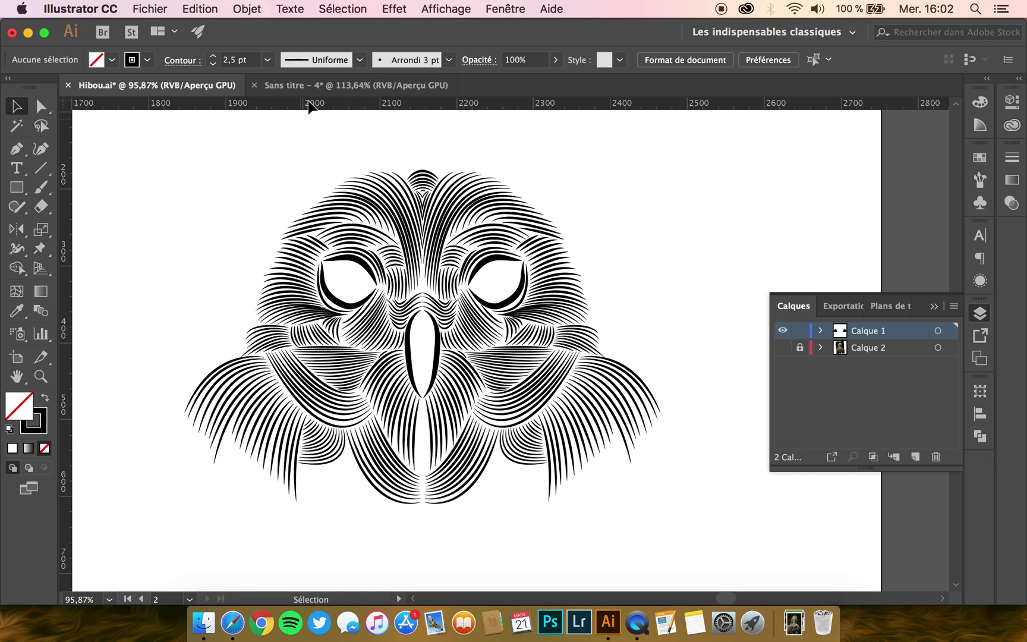
pyautogui.click(321, 88)
pyautogui.scroll(3, 567, 335)
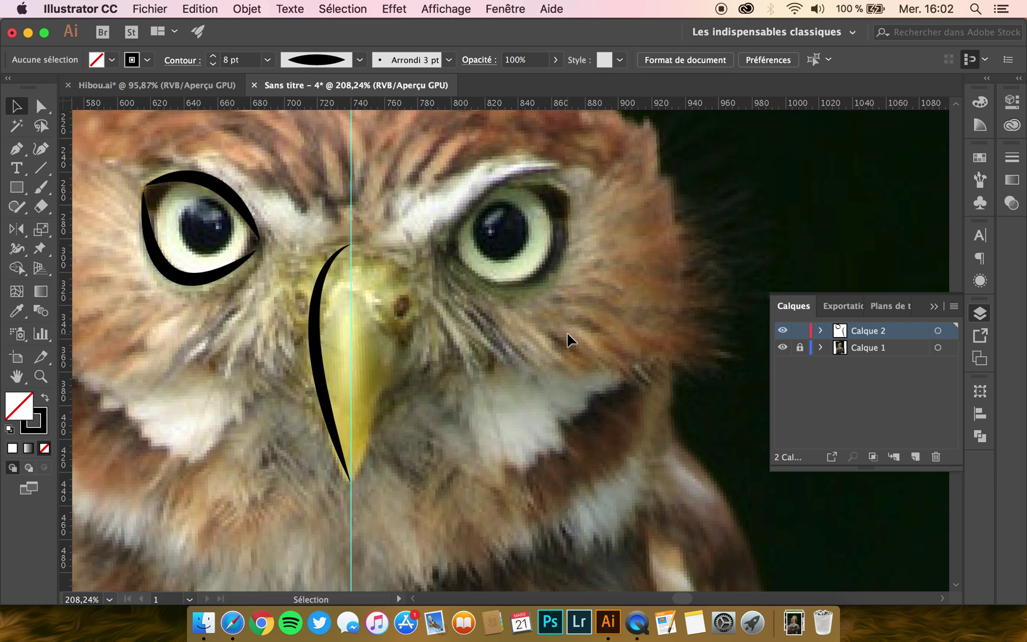
pyautogui.scroll(3, 567, 333)
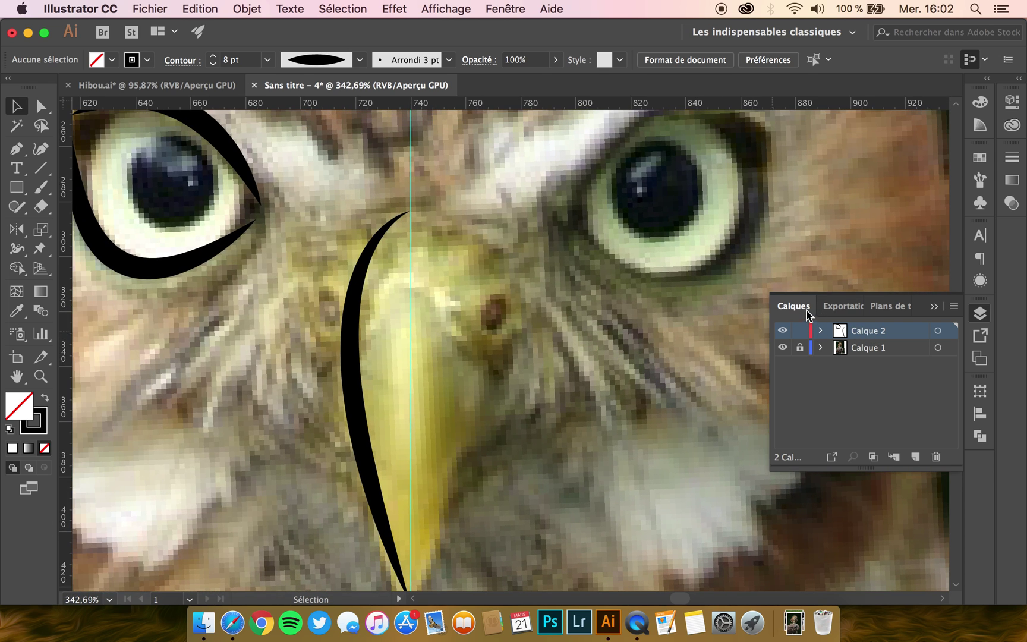
pyautogui.click(807, 312)
# Draw an open arc with the Pen tool above the left eye, from the inner brow up and over to the outer brow
pyautogui.scroll(-2, 287, 305)
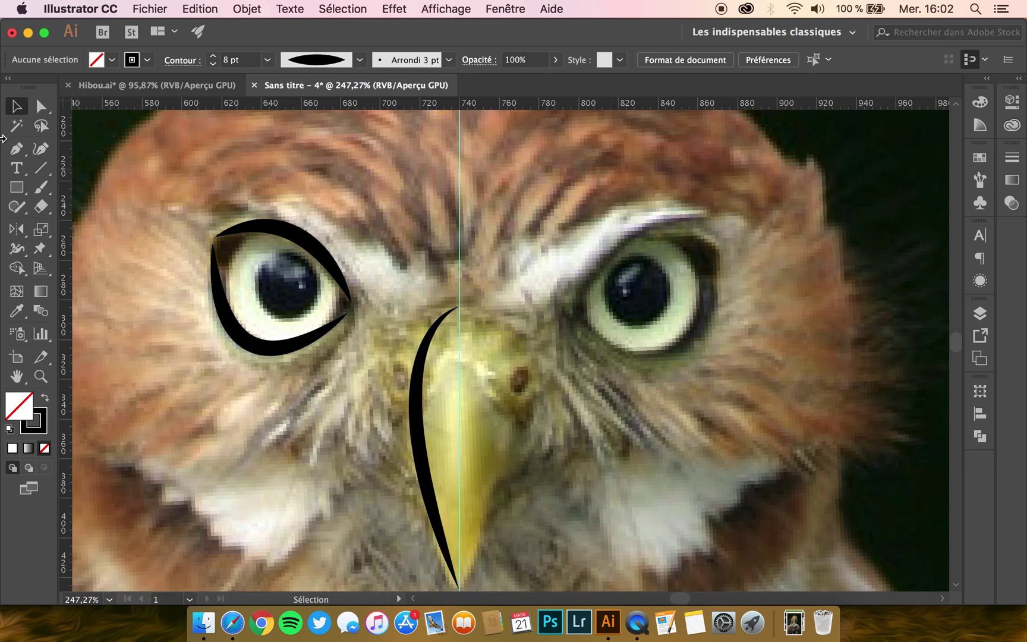
pyautogui.click(16, 148)
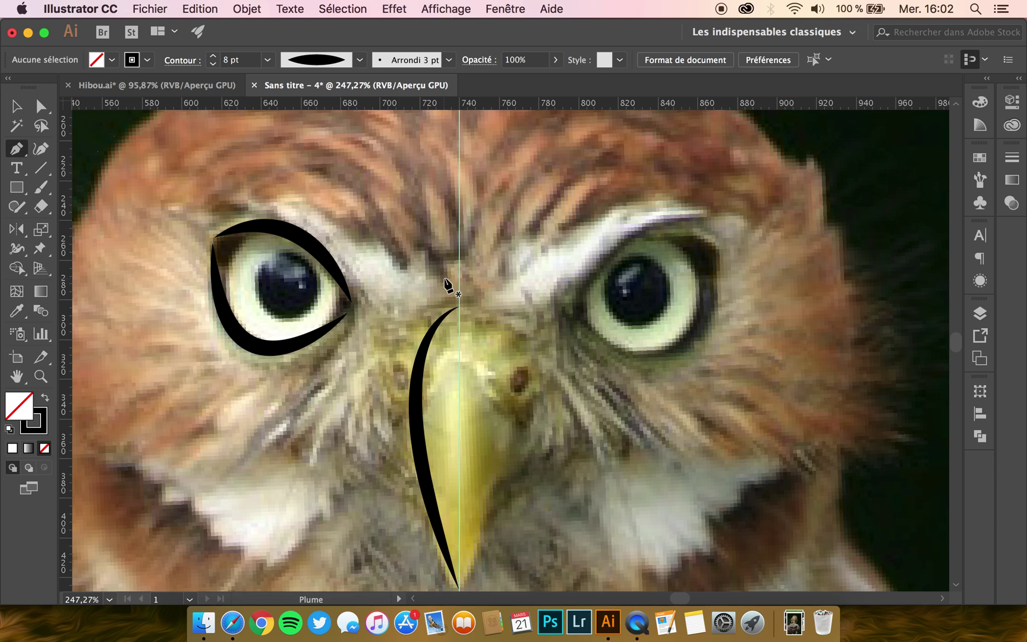
pyautogui.scroll(2, 449, 287)
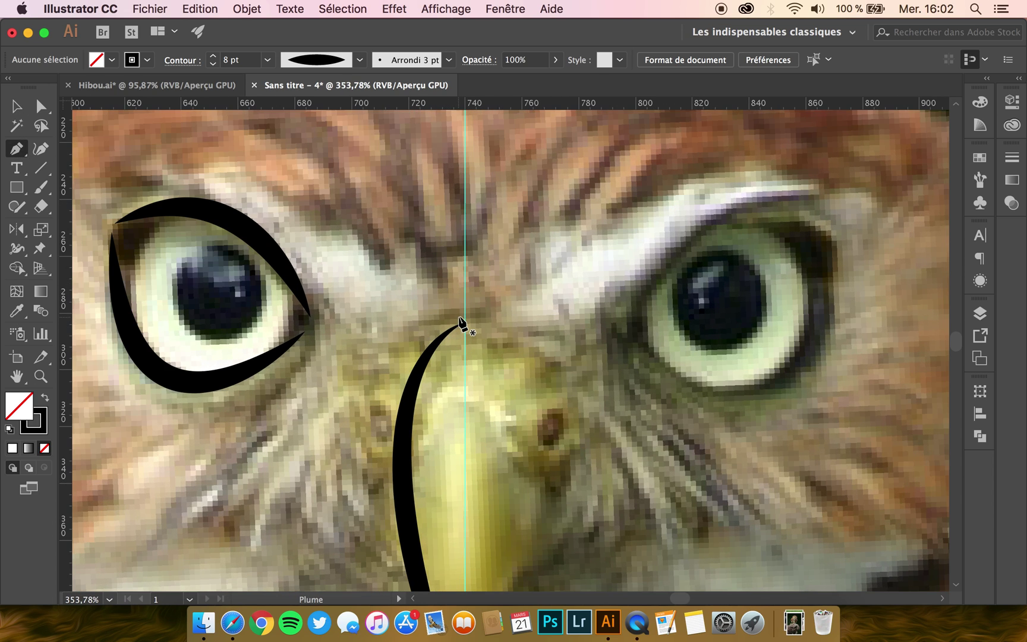
pyautogui.scroll(-1, 349, 309)
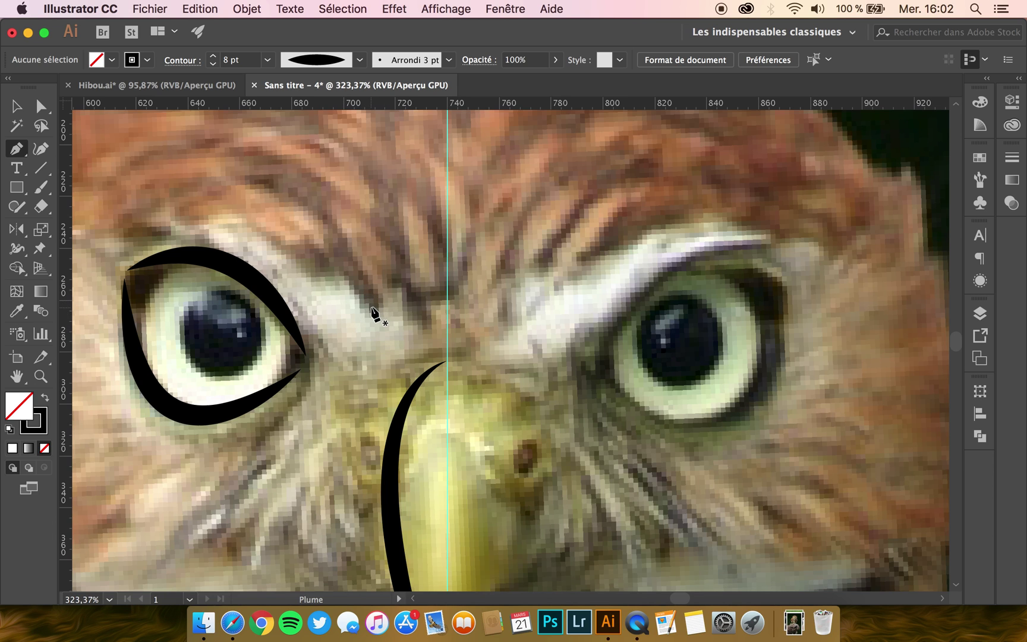
pyautogui.click(371, 306)
pyautogui.scroll(-2, 371, 306)
pyautogui.hscroll(-2, 375, 313)
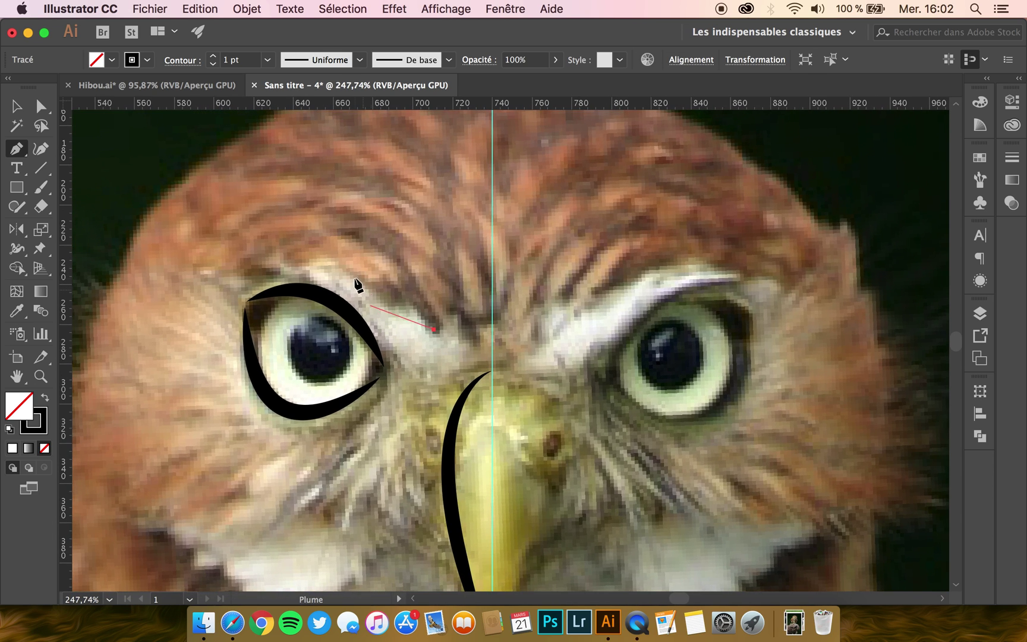
pyautogui.moveTo(231, 242)
pyautogui.mouseDown()
pyautogui.moveTo(98, 252)
pyautogui.moveTo(110, 278)
pyautogui.moveTo(158, 282)
pyautogui.mouseUp()
pyautogui.keyDown('super'); pyautogui.click(206, 359); pyautogui.keyUp('super')
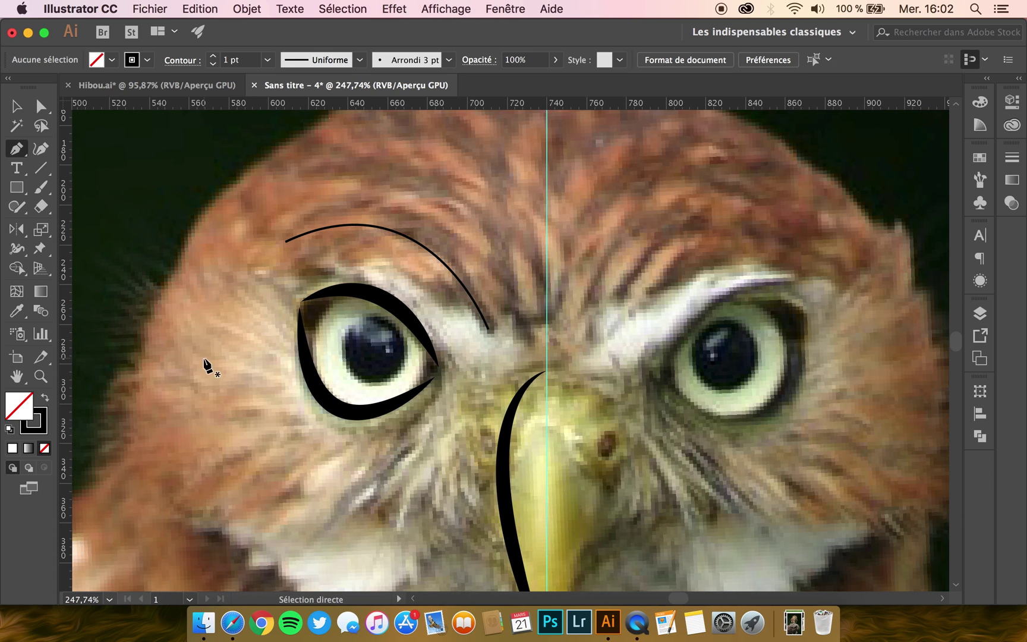
# Draw a long open curve from the symmetry guide just above the beak up across the left side of the forehead
pyautogui.scroll(-2, 371, 335)
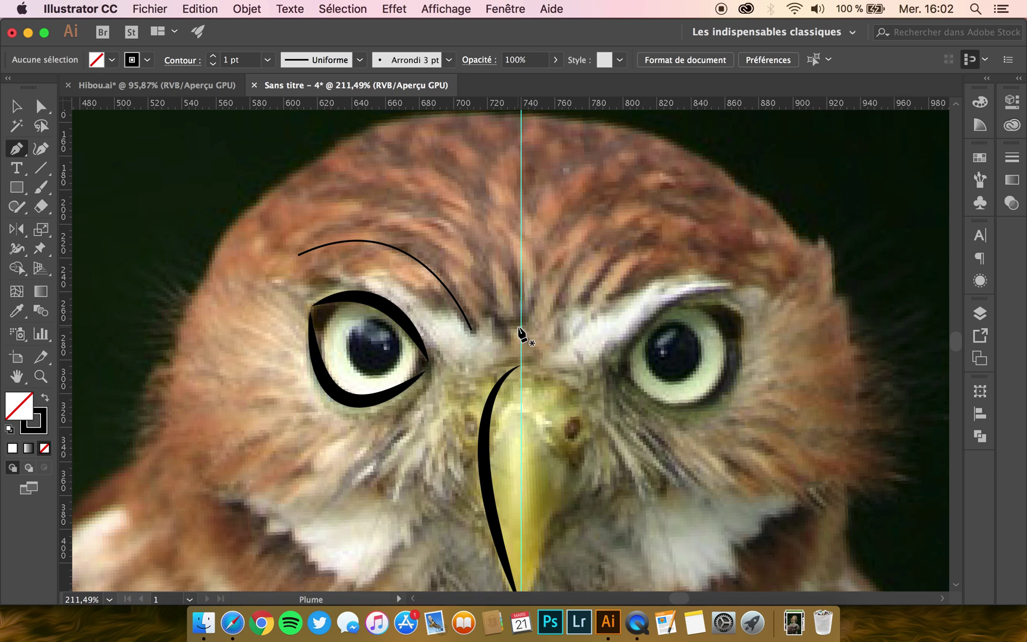
pyautogui.click(518, 326)
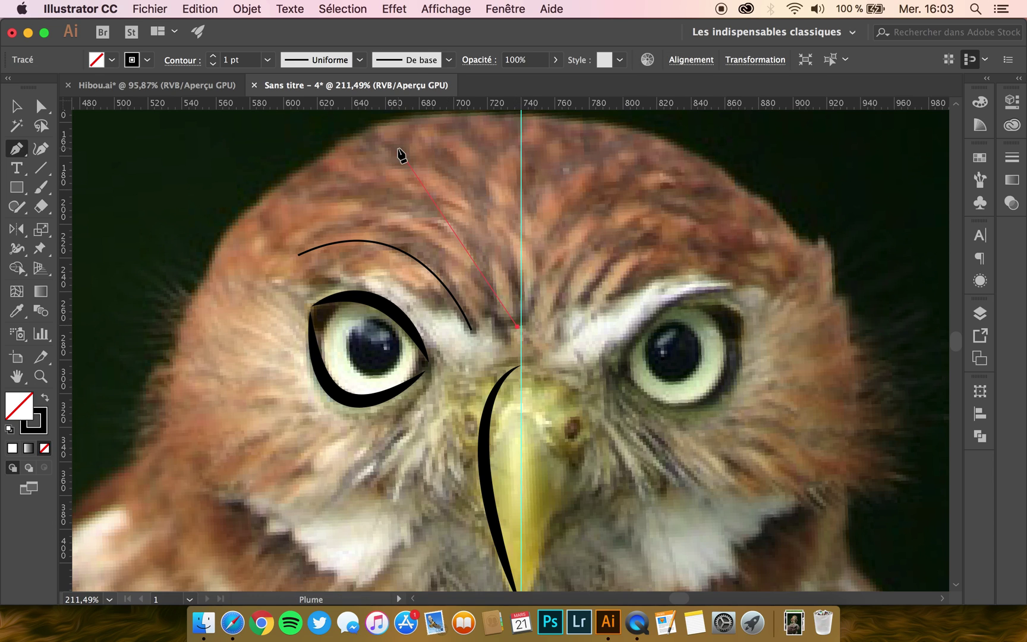
pyautogui.moveTo(368, 136)
pyautogui.mouseDown()
pyautogui.moveTo(207, 138)
pyautogui.moveTo(242, 144)
pyautogui.mouseUp()
pyautogui.keyDown('super'); pyautogui.click(229, 250); pyautogui.keyUp('super')
pyautogui.scroll(-3, 278, 355)
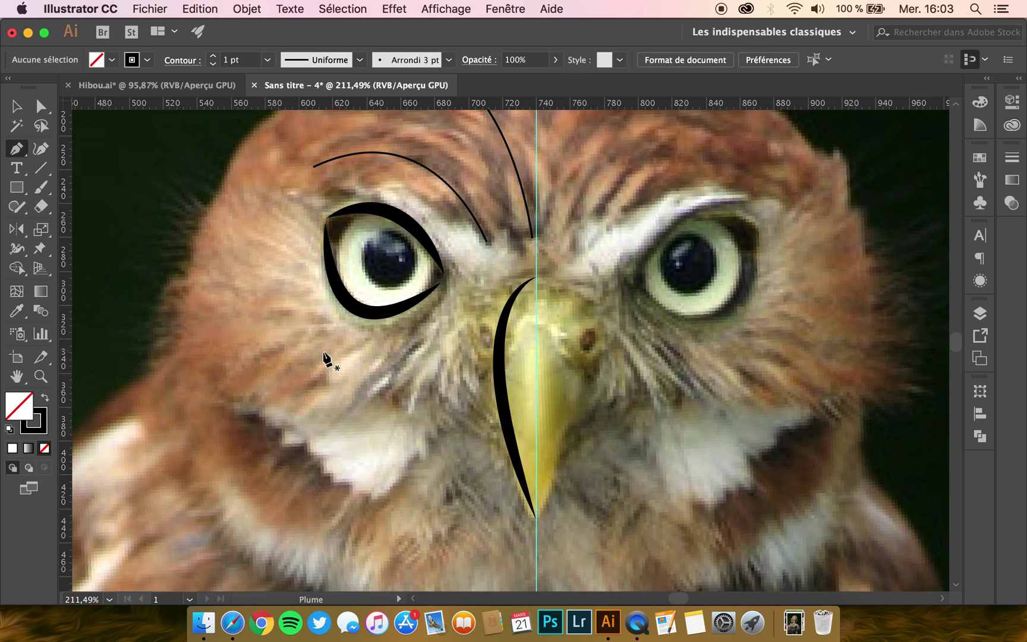
# Draw a diagonal stroke from below the left eye's inner corner toward the cheek, and a short arc outward from its outer side
pyautogui.click(447, 312)
pyautogui.moveTo(335, 414); pyautogui.dragTo(336, 415)
pyautogui.keyDown('super'); pyautogui.click(451, 434); pyautogui.keyUp('super')
pyautogui.click(315, 284)
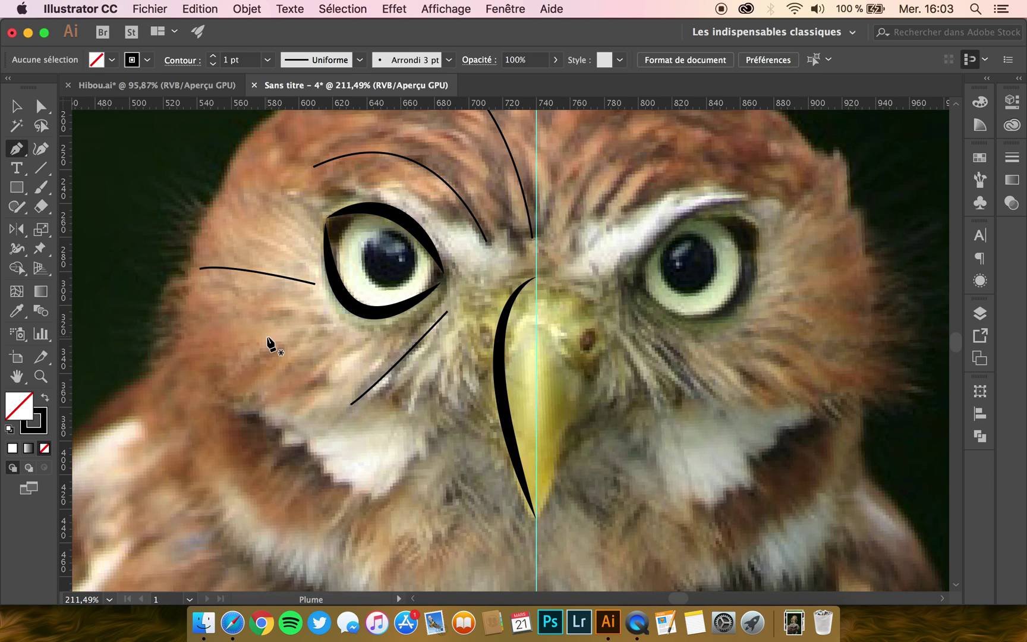
pyautogui.moveTo(200, 270); pyautogui.dragTo(142, 298)
pyautogui.keyDown('super'); pyautogui.click(250, 316); pyautogui.keyUp('super')
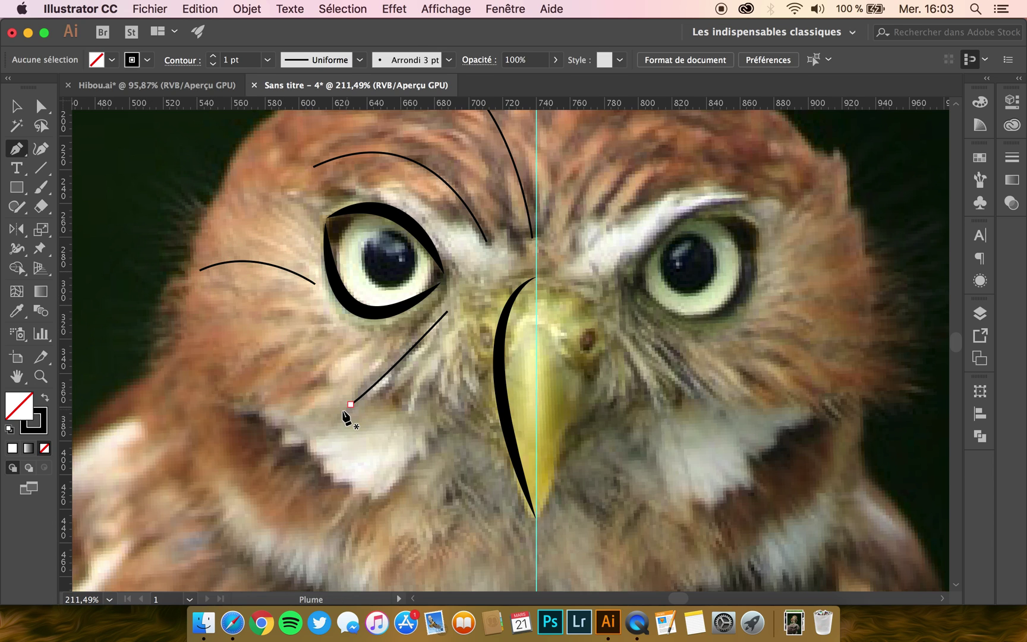
# Give the forehead, brow, outer-eye and cheek strokes a 3 pt weight with the lens-shaped width profile tapered at both ends
pyautogui.scroll(-2, 347, 419)
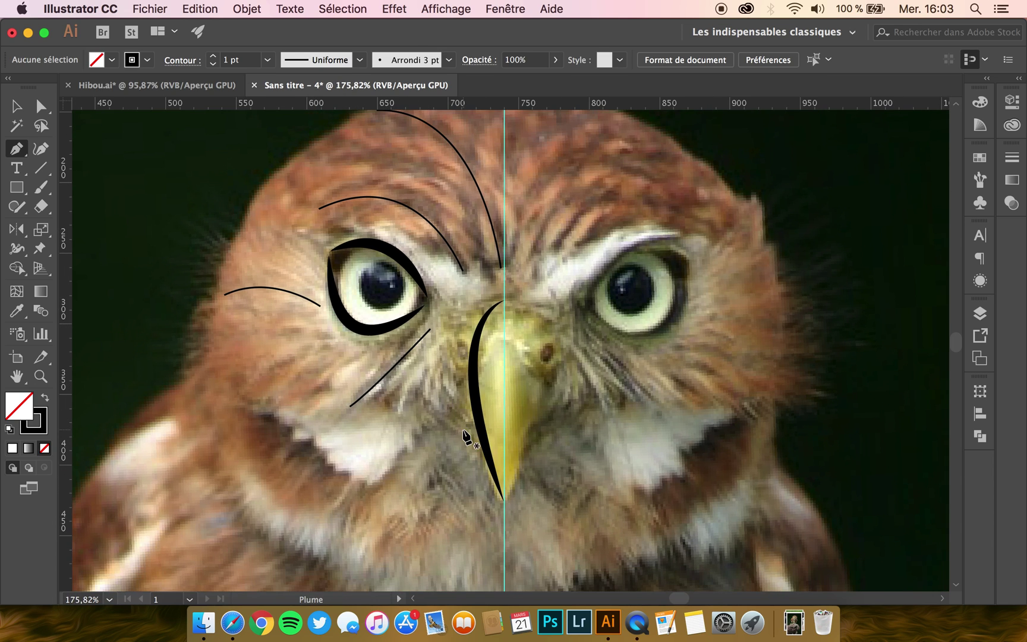
pyautogui.click(17, 107)
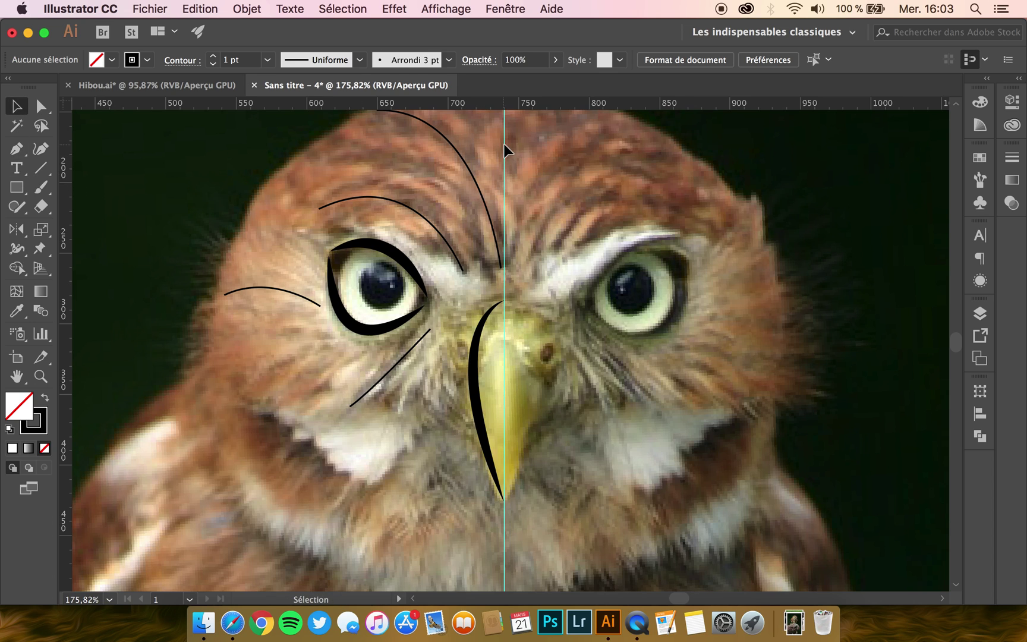
pyautogui.click(361, 201)
pyautogui.keyDown('shift'); pyautogui.click(262, 287); pyautogui.keyUp('shift')
pyautogui.keyDown('shift'); pyautogui.click(404, 357); pyautogui.keyUp('shift')
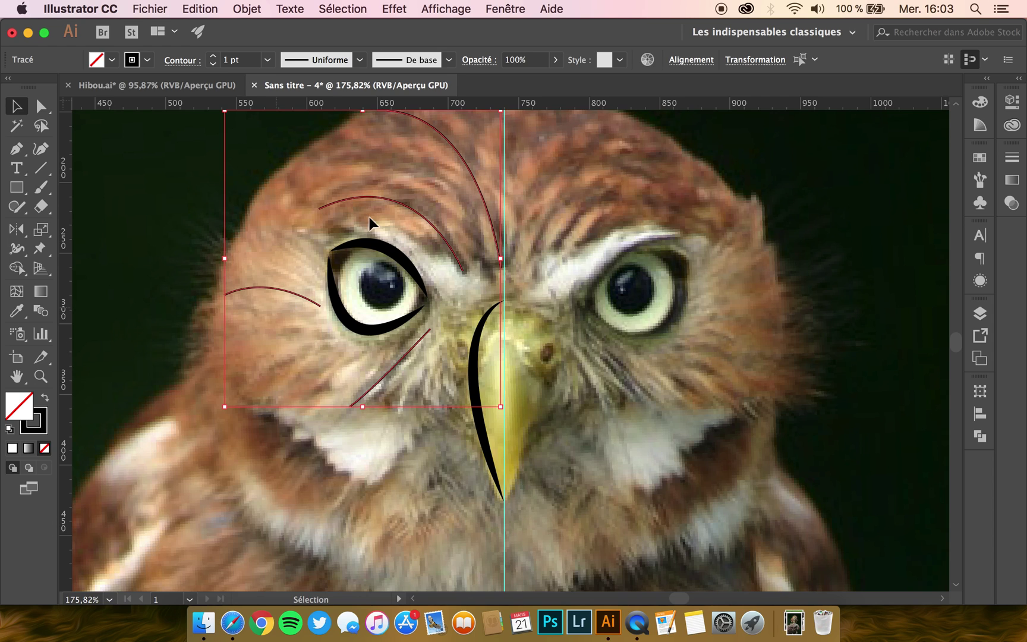
pyautogui.click(213, 57)
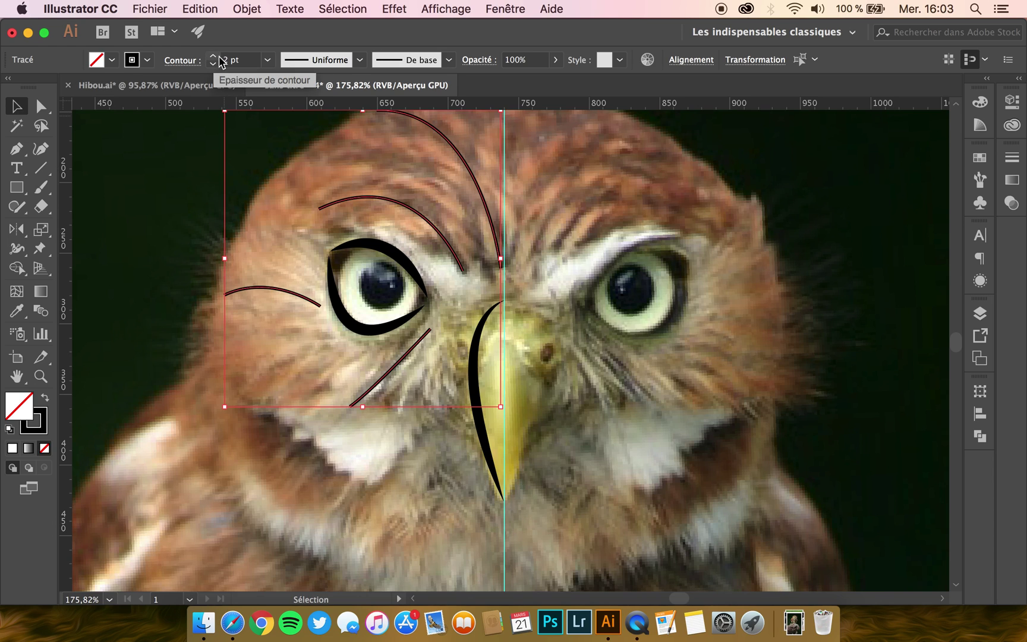
pyautogui.click(213, 57)
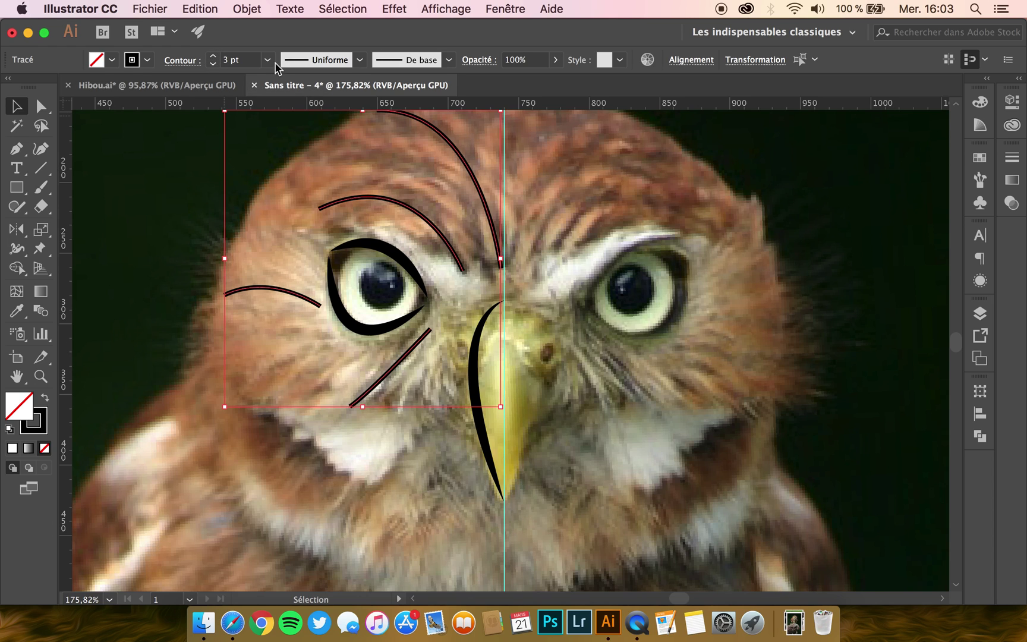
pyautogui.click(360, 60)
pyautogui.click(331, 110)
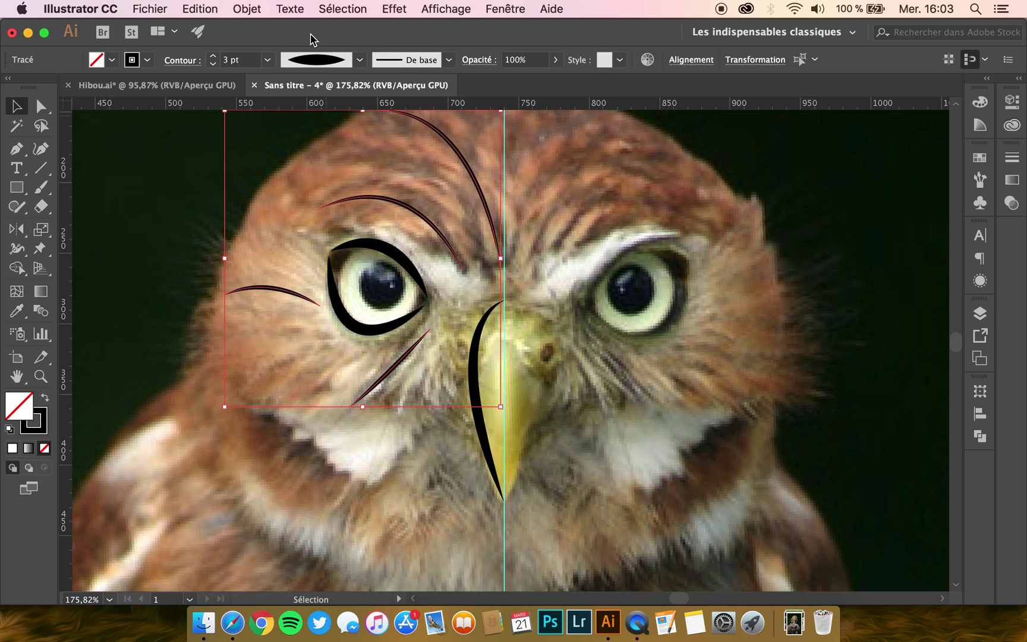
pyautogui.click(132, 234)
# Bend the straight diagonal stroke under the left eye into a curve bulging toward the beak by adjusting its anchor handles
pyautogui.scroll(1, 399, 313)
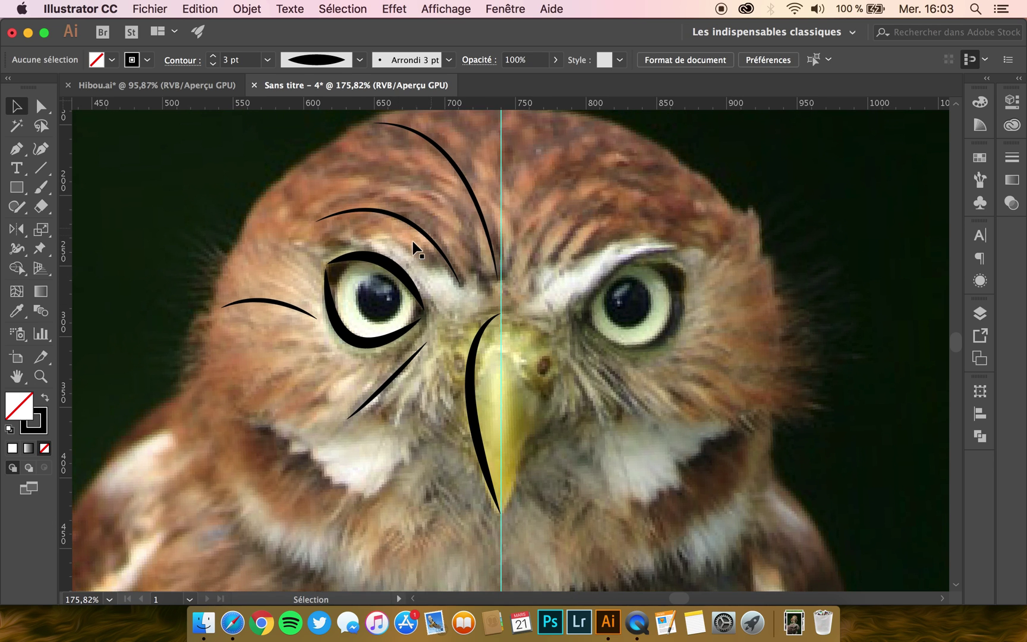
pyautogui.scroll(2, 399, 392)
pyautogui.click(393, 362)
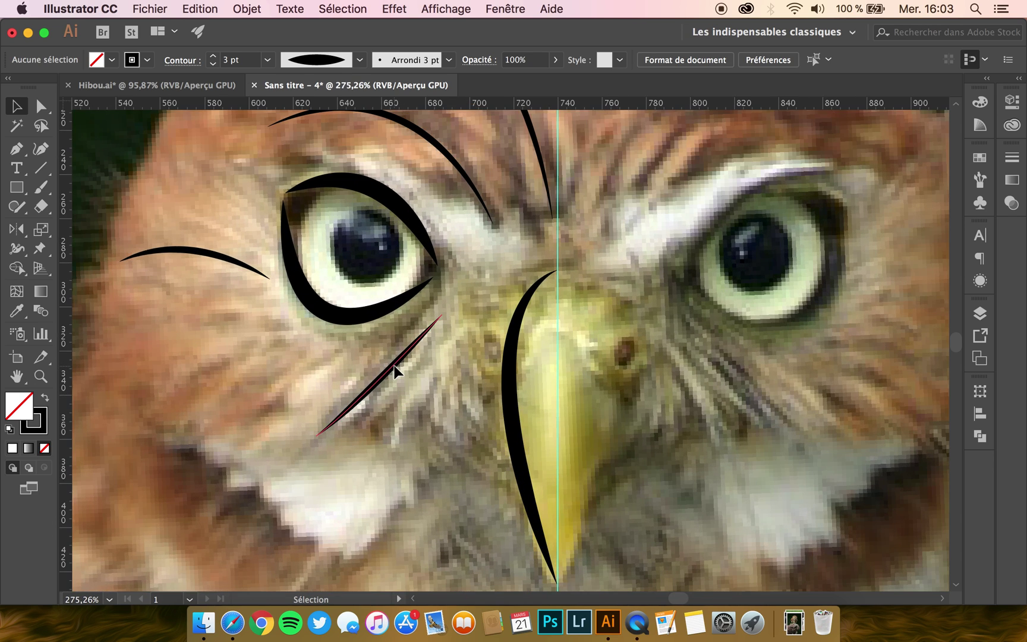
pyautogui.click(41, 106)
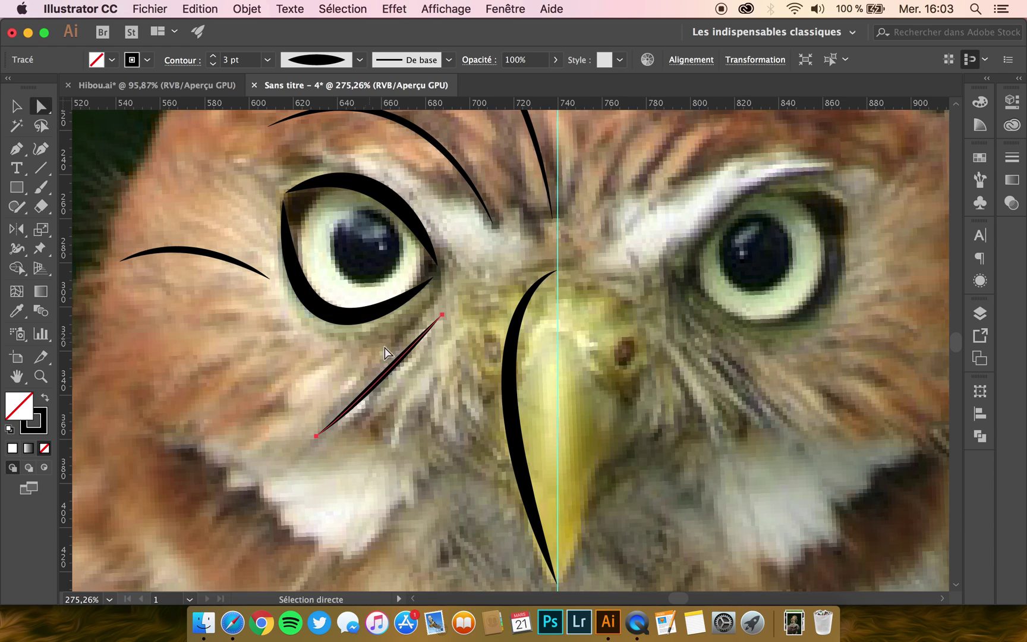
pyautogui.click(442, 315)
pyautogui.moveTo(350, 412)
pyautogui.mouseDown()
pyautogui.moveTo(393, 437)
pyautogui.moveTo(406, 430)
pyautogui.mouseUp()
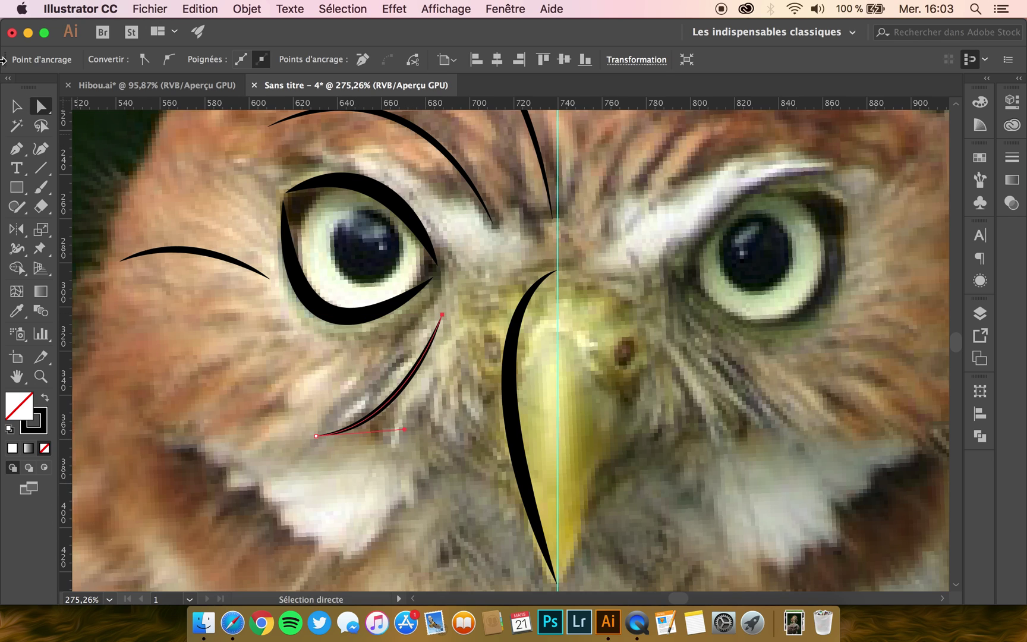
pyautogui.press('v')
pyautogui.click(215, 432)
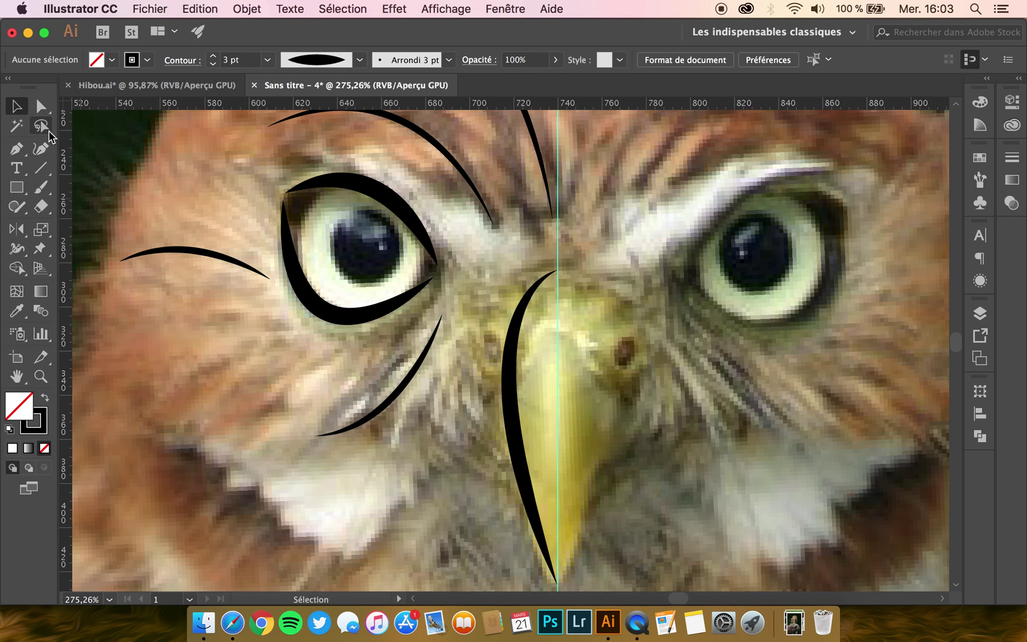
# Draw three more curved strokes below the tapered under-eye stroke, following its curve and spaced evenly toward the beak
pyautogui.click(19, 150)
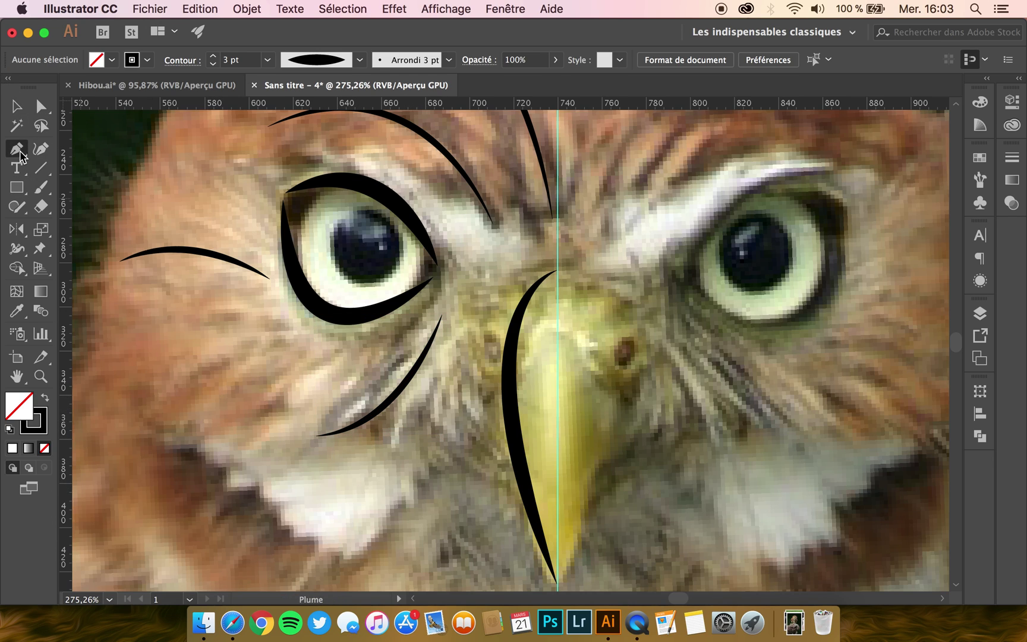
pyautogui.click(449, 325)
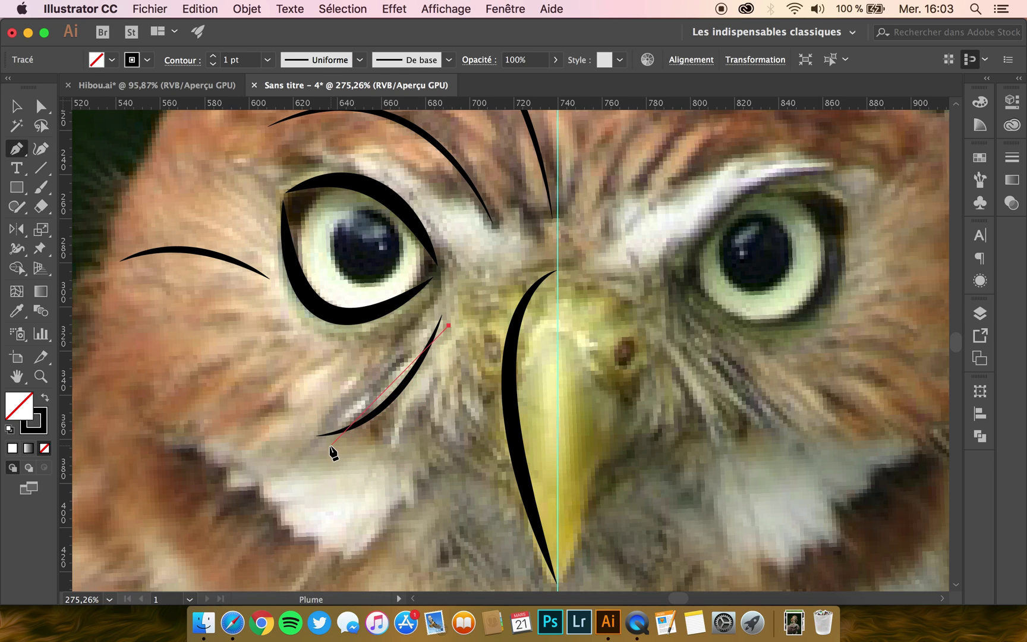
pyautogui.moveTo(328, 442); pyautogui.dragTo(239, 444)
pyautogui.keyDown('super'); pyautogui.click(366, 495); pyautogui.keyUp('super')
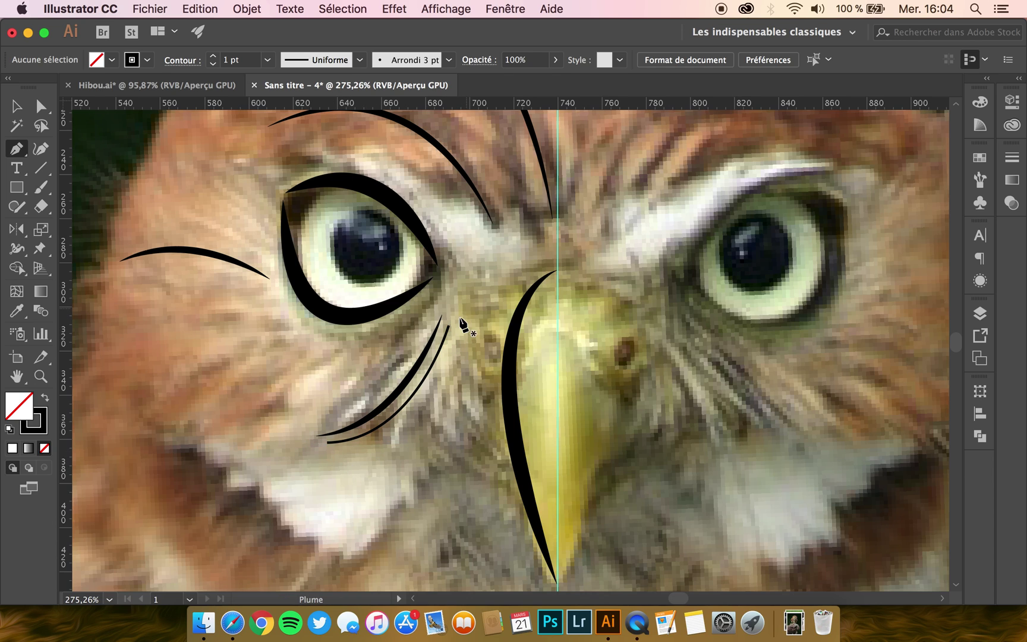
pyautogui.click(451, 339)
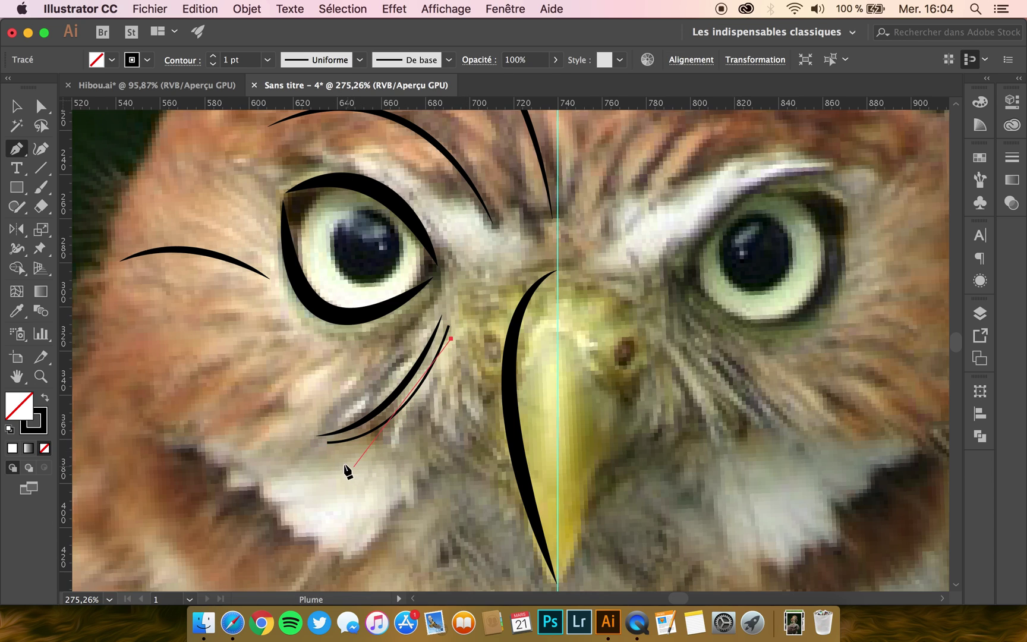
pyautogui.moveTo(327, 455); pyautogui.dragTo(225, 466)
pyautogui.keyDown('super'); pyautogui.click(415, 493); pyautogui.keyUp('super')
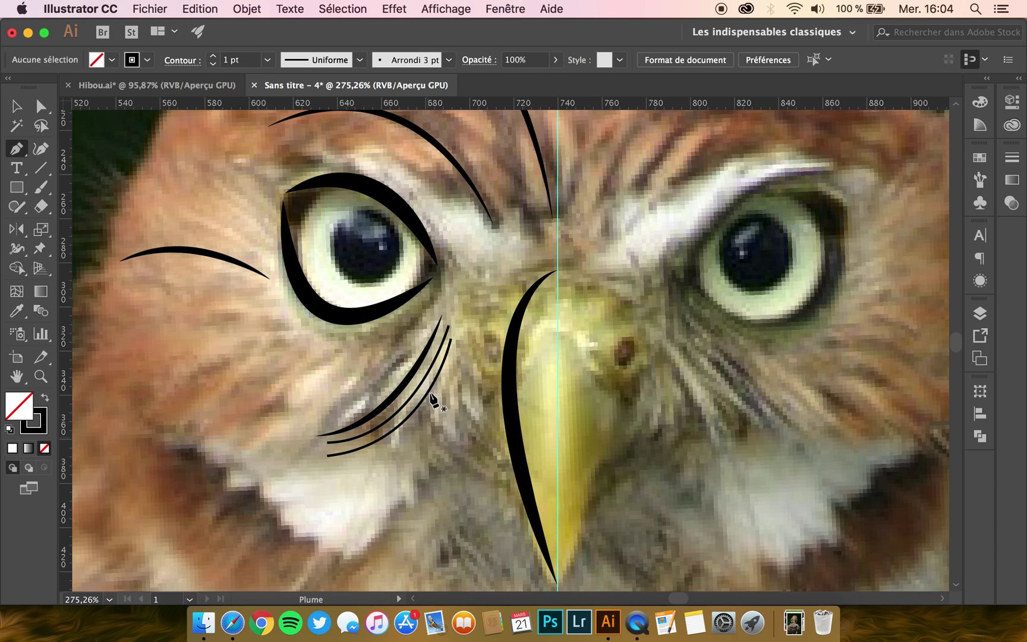
pyautogui.click(453, 351)
pyautogui.moveTo(320, 467)
pyautogui.mouseDown()
pyautogui.moveTo(264, 482)
pyautogui.moveTo(208, 464)
pyautogui.mouseUp()
pyautogui.keyDown('super'); pyautogui.click(208, 465); pyautogui.keyUp('super')
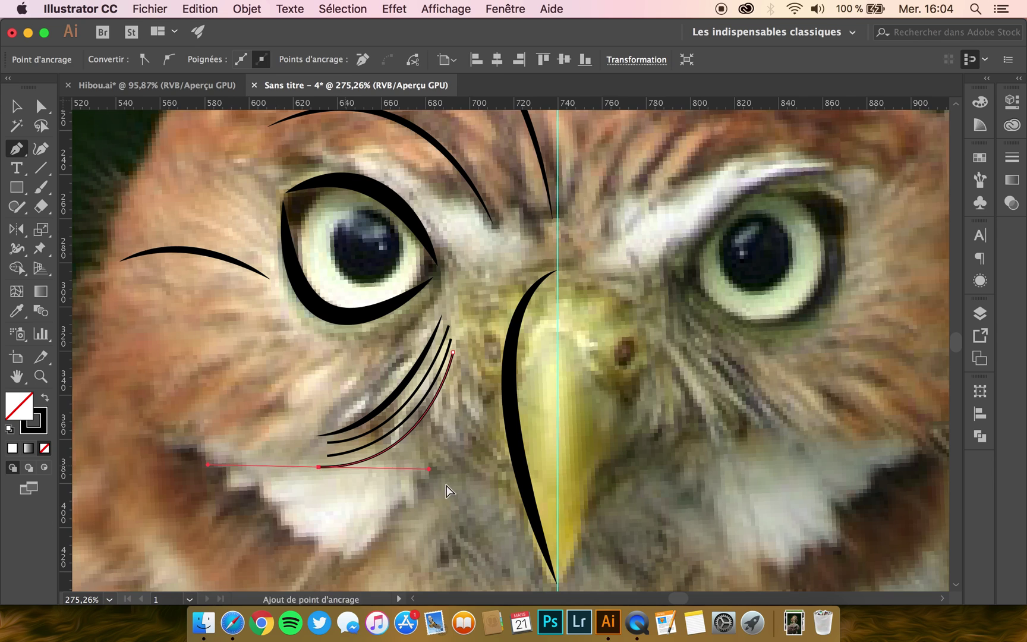
# Draw another curved stroke below the lowest under-eye line, following its curve from beside the beak toward the cheek
pyautogui.click(454, 365)
pyautogui.moveTo(314, 477); pyautogui.dragTo(192, 476)
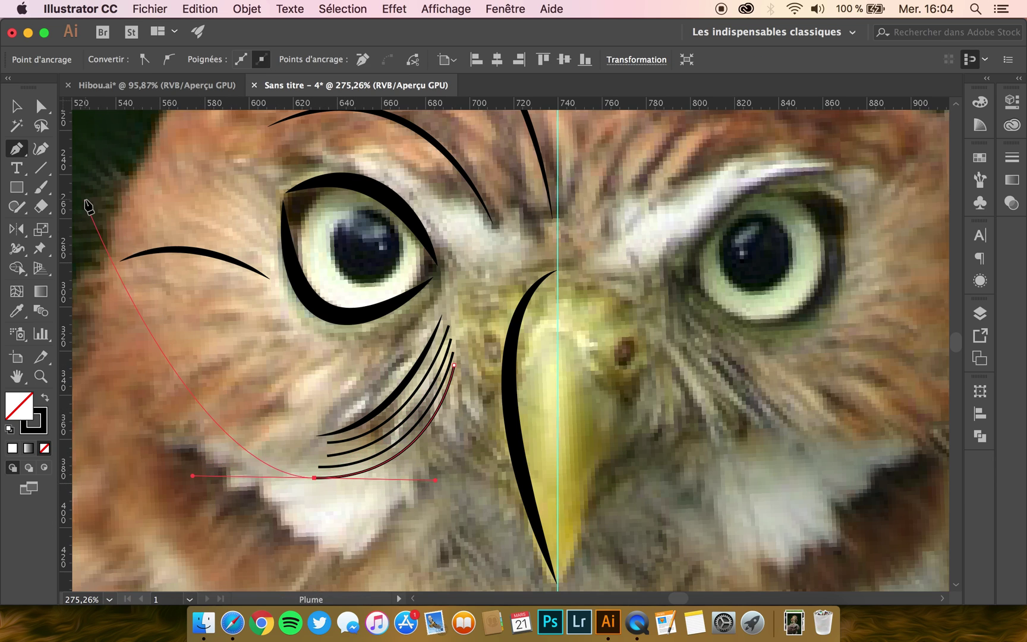
pyautogui.press('v')
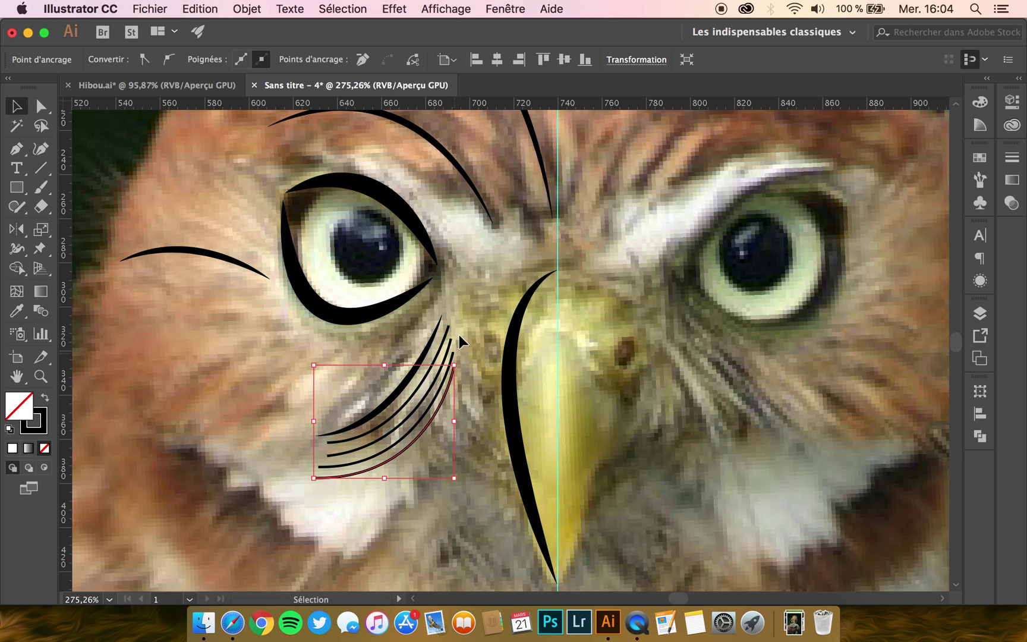
# Give the four uniform under-eye strokes a 3 pt weight with the lens-shaped width profile tapered at both ends
pyautogui.scroll(5, 461, 328)
pyautogui.moveTo(422, 406); pyautogui.dragTo(421, 412)
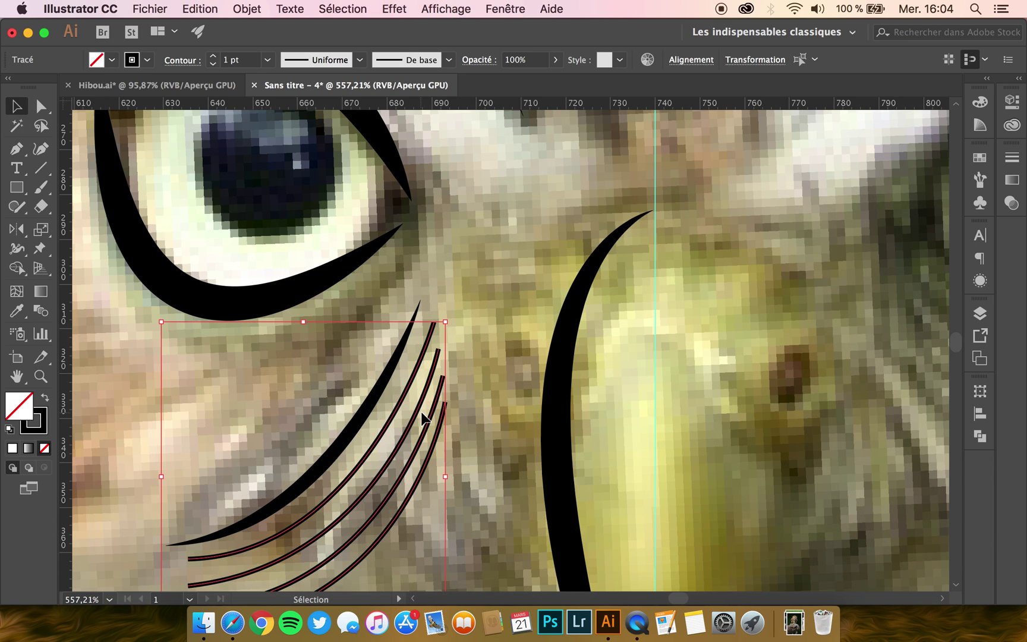
pyautogui.click(213, 56)
pyautogui.click(360, 59)
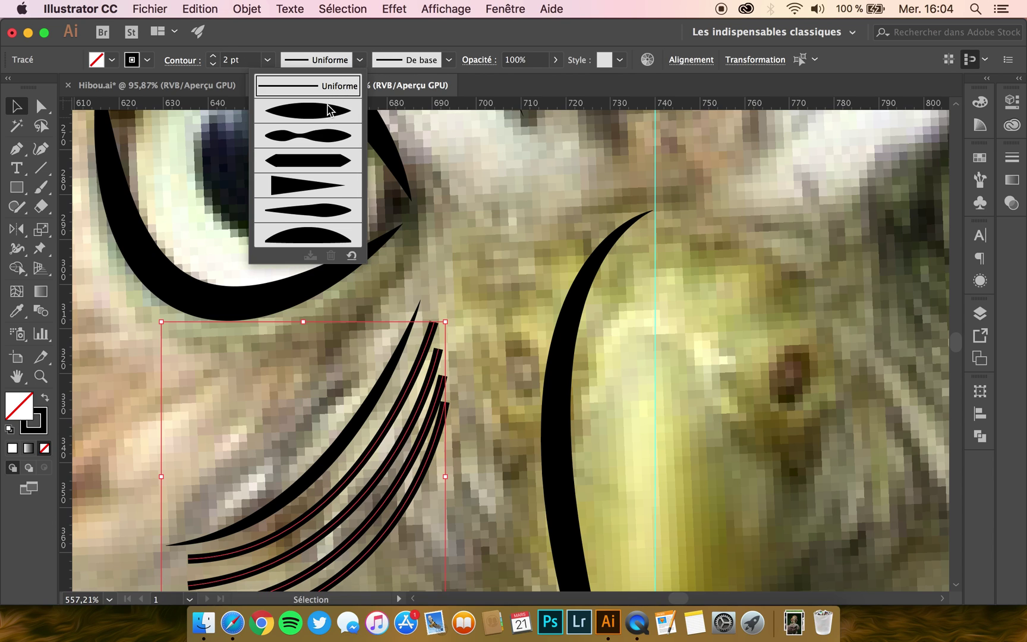
pyautogui.click(330, 108)
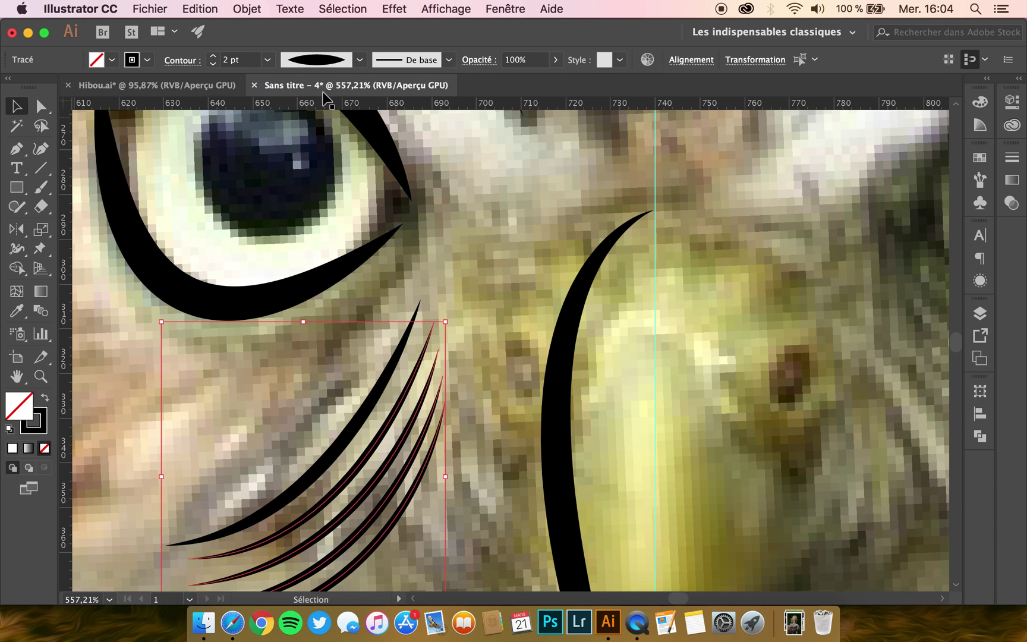
pyautogui.click(213, 56)
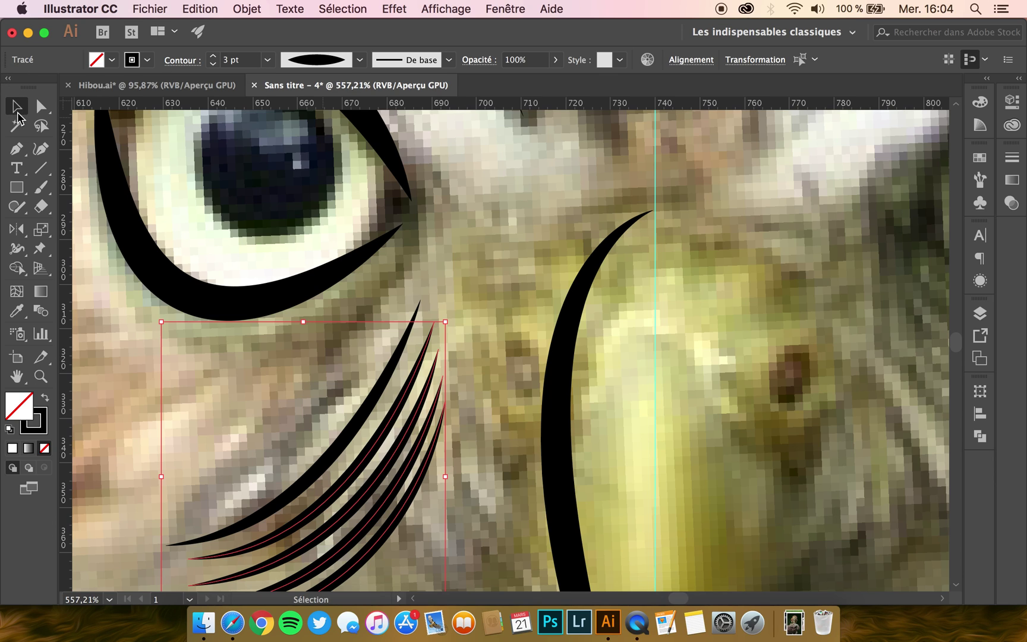
pyautogui.click(339, 369)
pyautogui.scroll(-2, 402, 425)
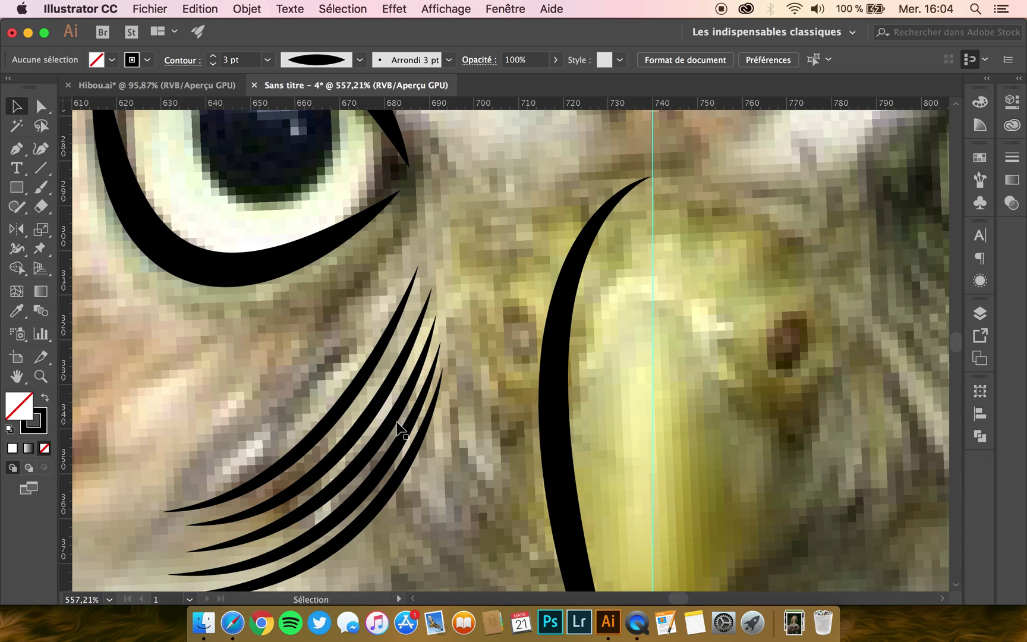
# Shift the two lowest under-eye strokes and the fourth stroke's upper end anchor to even out the spacing between the lines
pyautogui.click(396, 486)
pyautogui.moveTo(396, 486); pyautogui.dragTo(374, 494)
pyautogui.click(40, 107)
pyautogui.click(441, 352)
pyautogui.scroll(-3, 442, 357)
pyautogui.moveTo(449, 278); pyautogui.dragTo(448, 292)
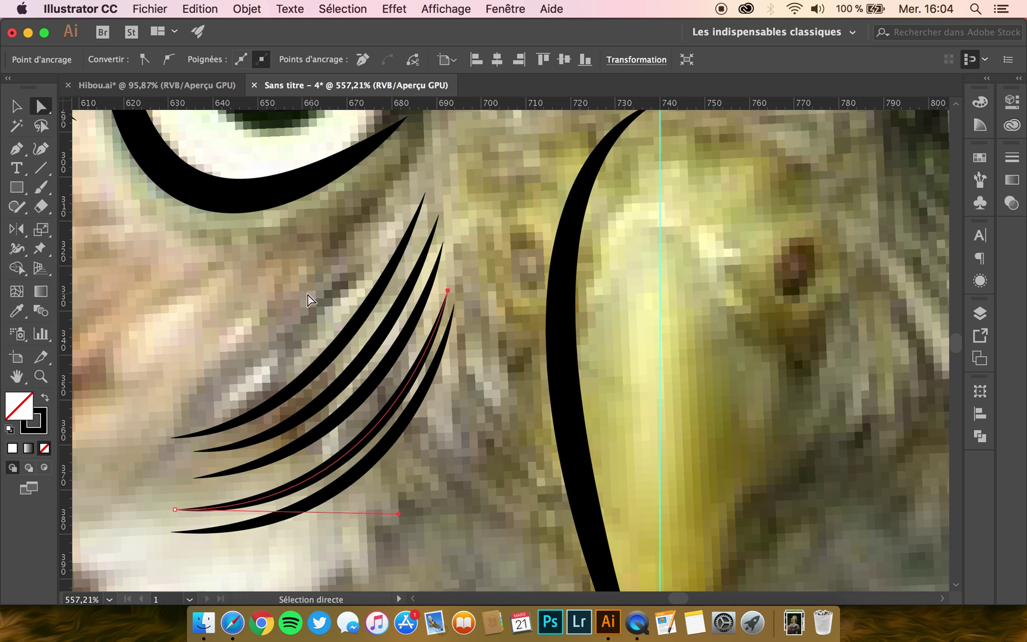
pyautogui.click(17, 107)
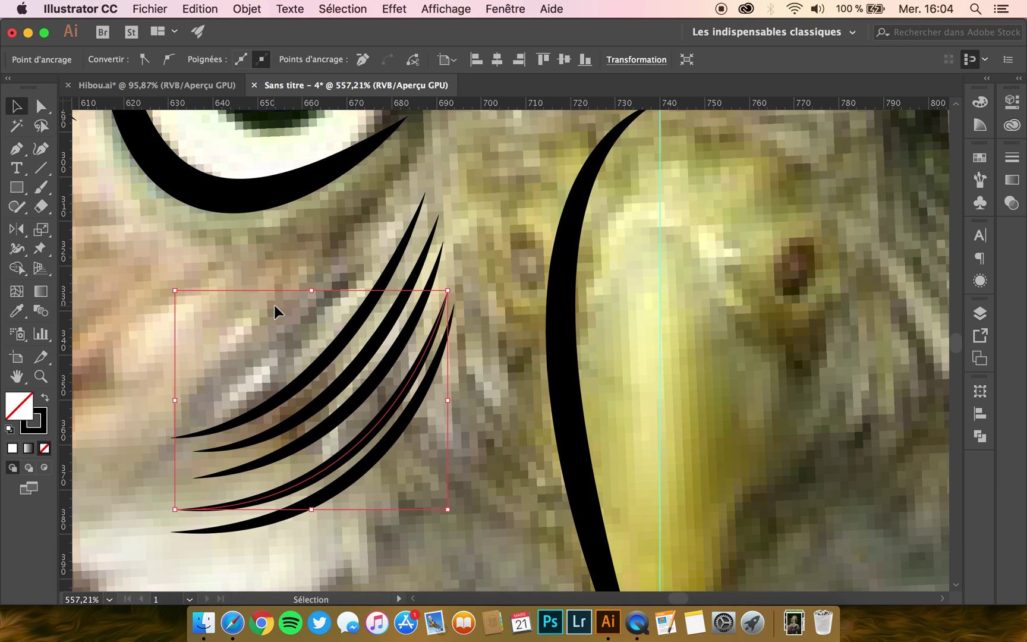
pyautogui.scroll(-5, 260, 295)
pyautogui.hscroll(-2, 260, 295)
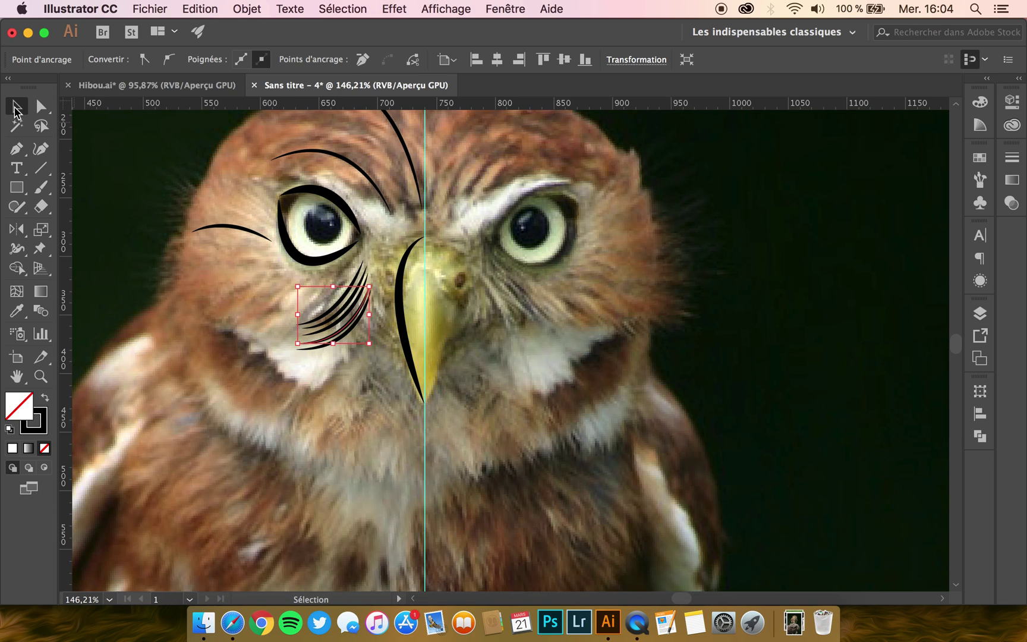
pyautogui.click(263, 492)
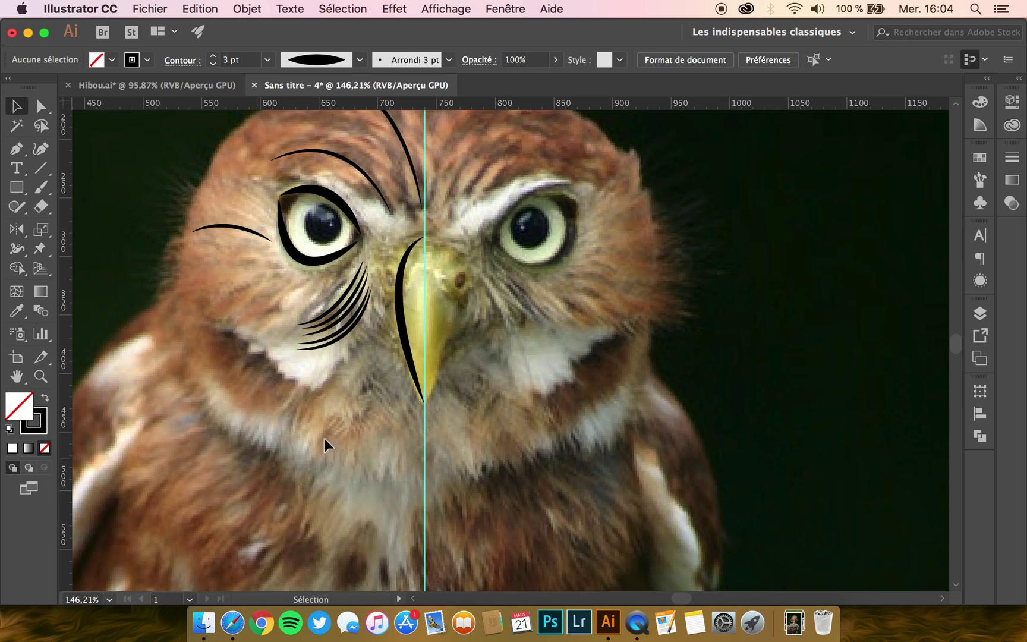
# Switch to the Hibou.ai document and delete the outer strokes of the right half of the second artboard's owl
pyautogui.click(192, 87)
pyautogui.scroll(-1, 409, 303)
pyautogui.scroll(-3, 406, 299)
pyautogui.hscroll(-10, 407, 299)
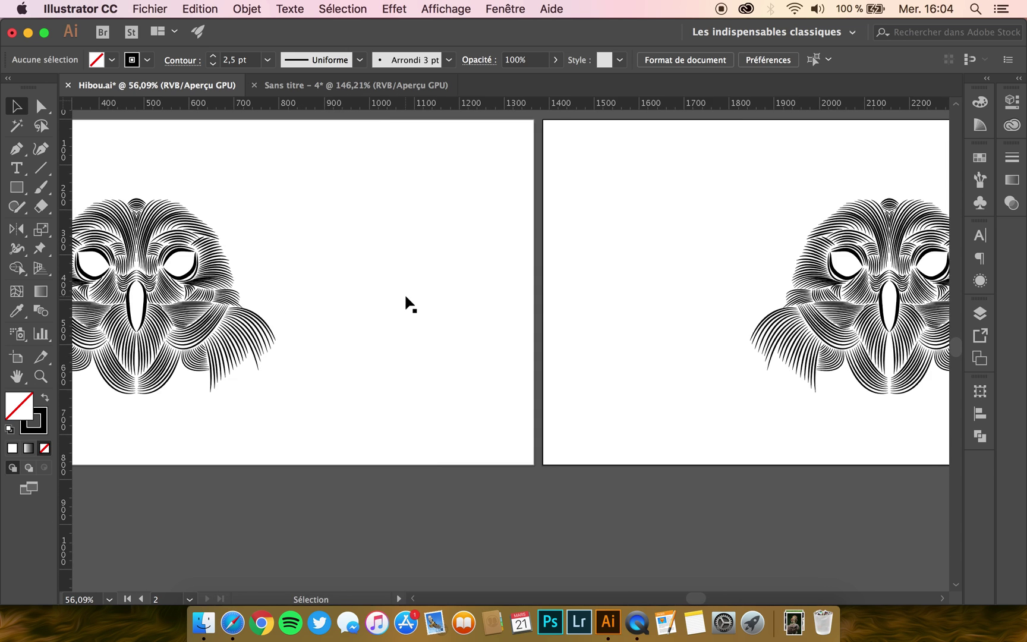
pyautogui.hscroll(10, 405, 295)
pyautogui.moveTo(666, 210); pyautogui.dragTo(589, 420)
pyautogui.press('BackSpace')
# Delete the remaining right-half face, beak and chest strokes, including the long stroke right of the forehead centre
pyautogui.scroll(4, 608, 282)
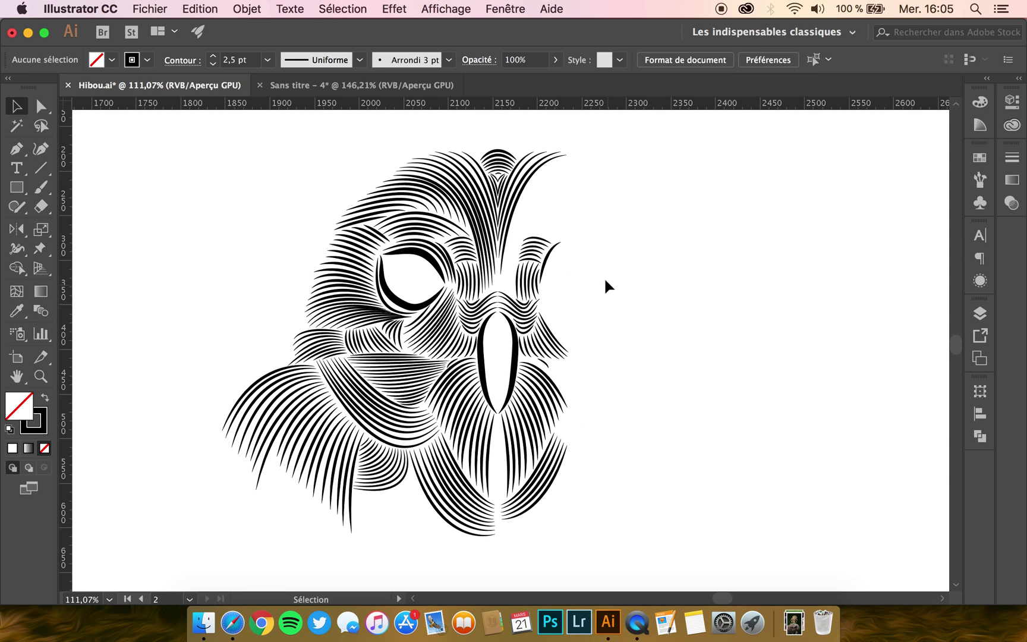
pyautogui.moveTo(592, 208); pyautogui.dragTo(503, 549)
pyautogui.press('BackSpace')
pyautogui.scroll(3, 557, 259)
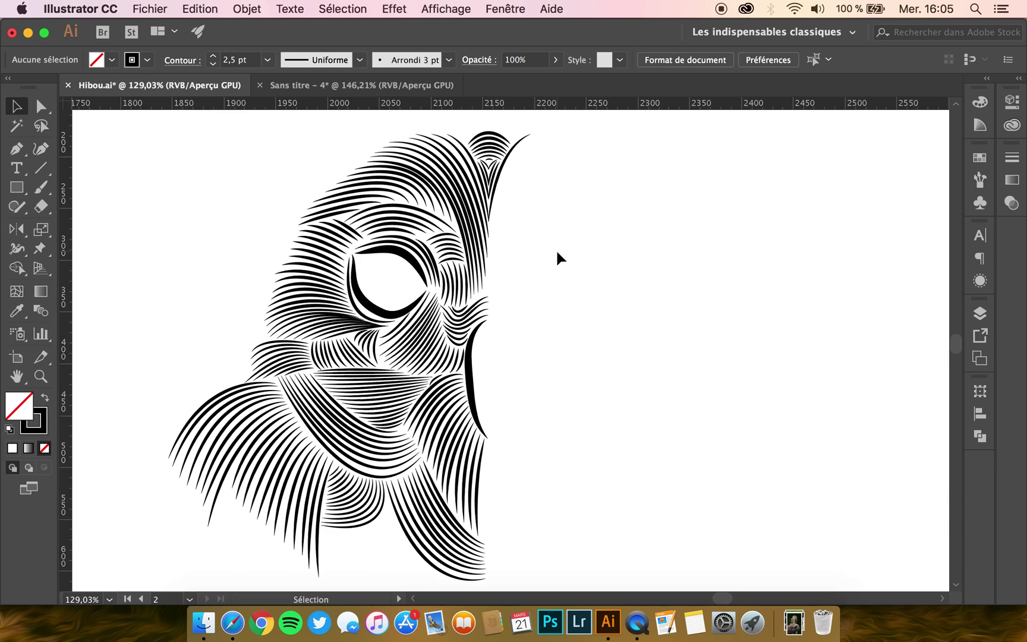
pyautogui.click(545, 254)
pyautogui.press('BackSpace')
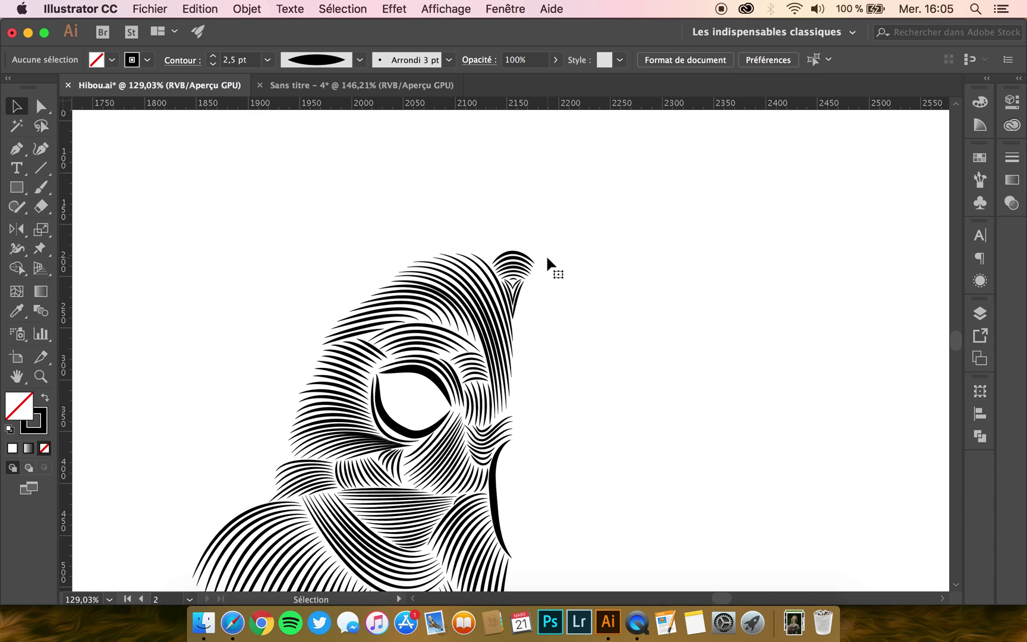
# Delete the right-hand strokes of the small V pattern at the centre of the forehead
pyautogui.scroll(5, 546, 255)
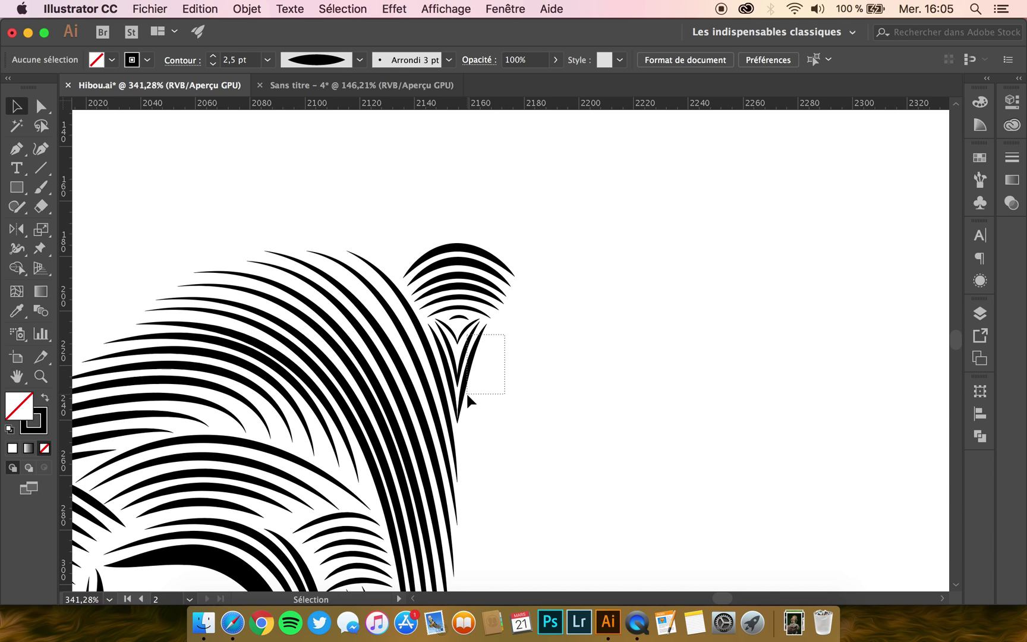
pyautogui.moveTo(468, 396); pyautogui.dragTo(467, 395)
pyautogui.press('BackSpace')
pyautogui.click(460, 337)
pyautogui.press('BackSpace')
pyautogui.click(348, 87)
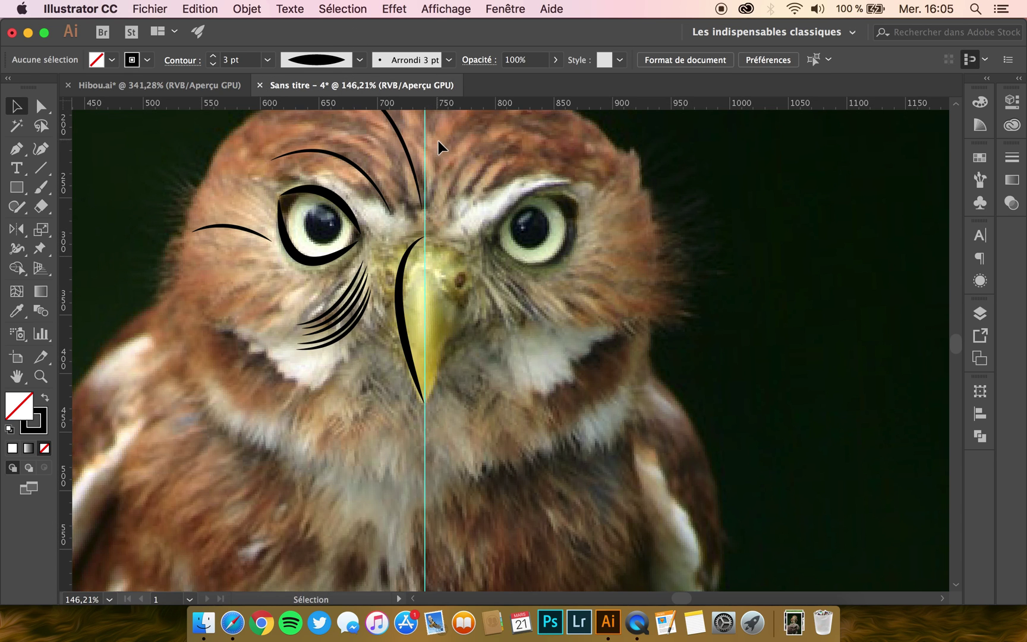
pyautogui.click(188, 86)
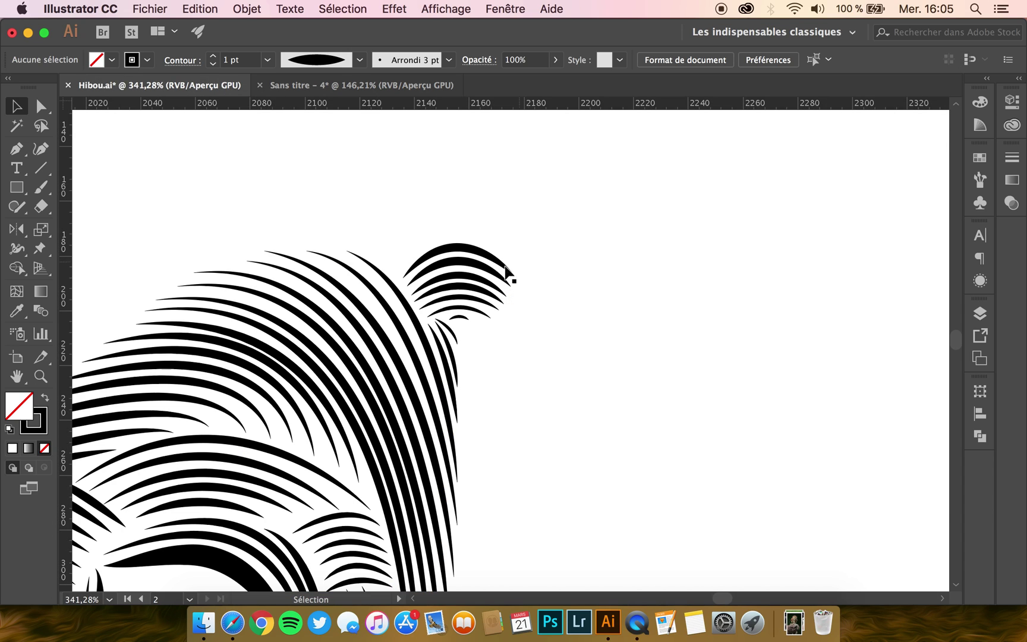
# Move the group of small stacked arcs from the top of the head to the empty area above and left
pyautogui.moveTo(497, 224); pyautogui.dragTo(459, 324)
pyautogui.moveTo(427, 254); pyautogui.dragTo(294, 133)
pyautogui.click(496, 306)
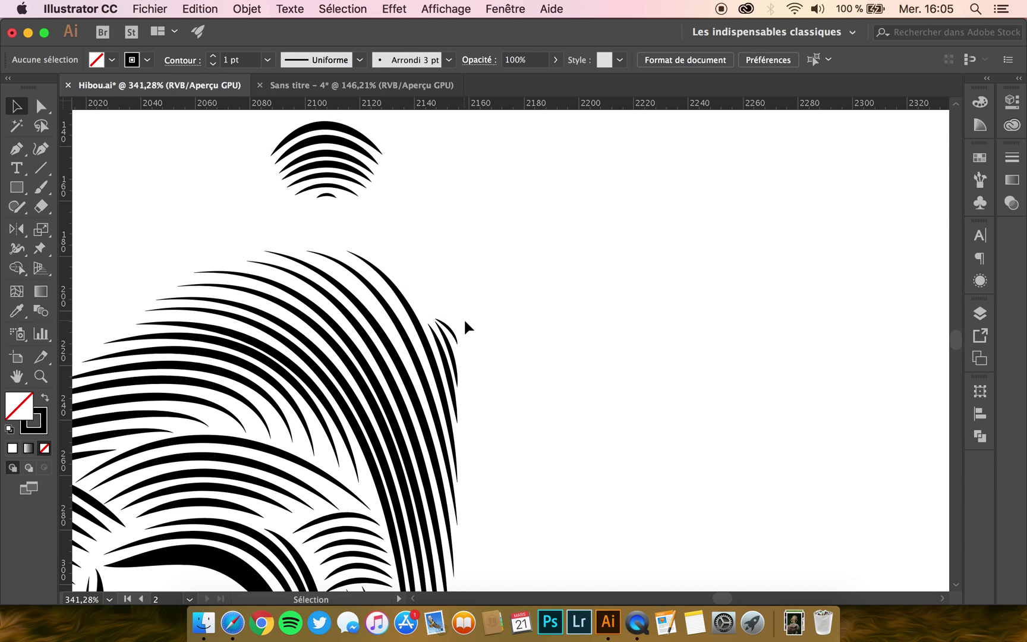
# Select all strokes of the half owl, leaving out the small arcs, and place a duplicate to its right
pyautogui.scroll(-1, 461, 326)
pyautogui.scroll(-5, 346, 339)
pyautogui.scroll(-1, 346, 338)
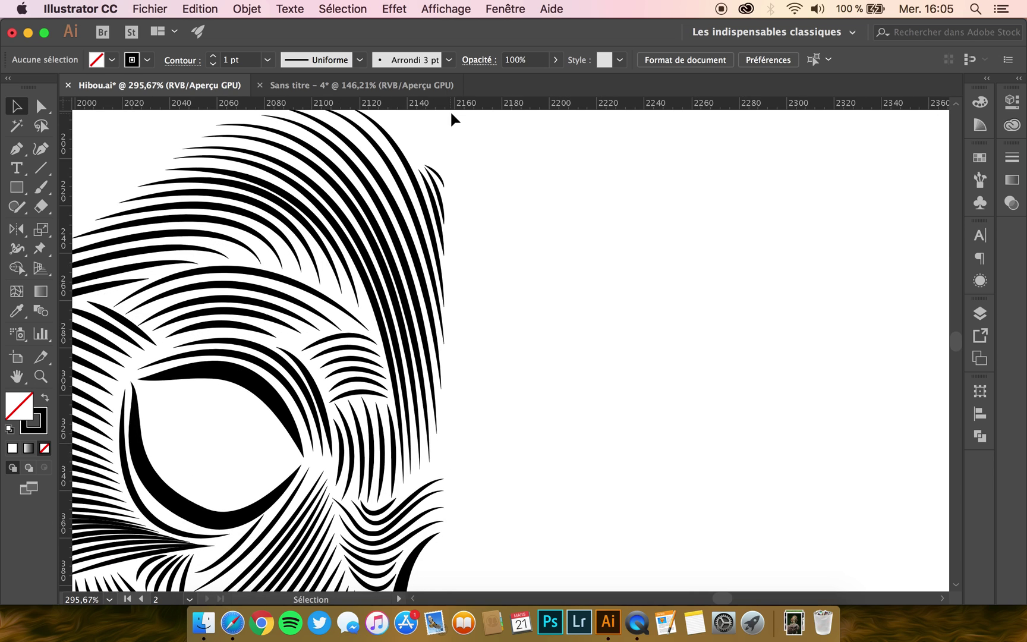
pyautogui.scroll(-6, 445, 192)
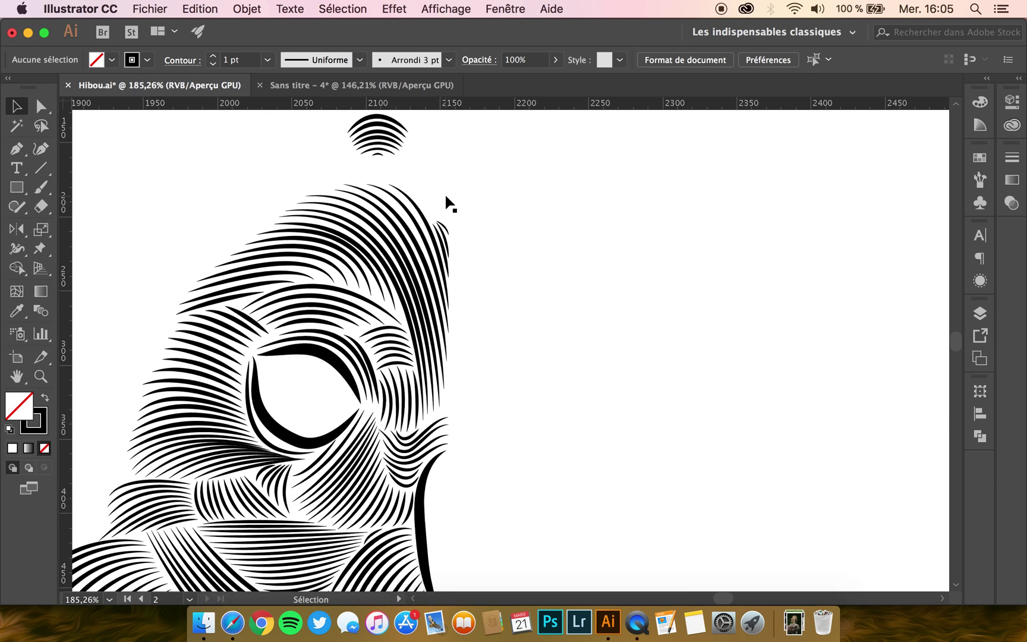
pyautogui.moveTo(468, 247); pyautogui.dragTo(172, 591)
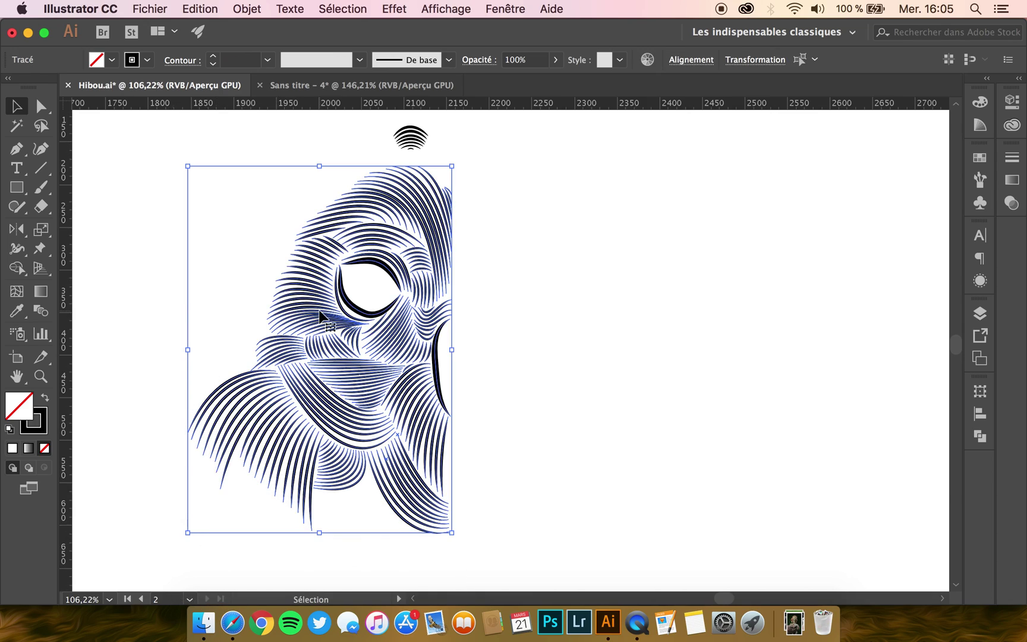
pyautogui.moveTo(324, 306); pyautogui.dragTo(593, 314)
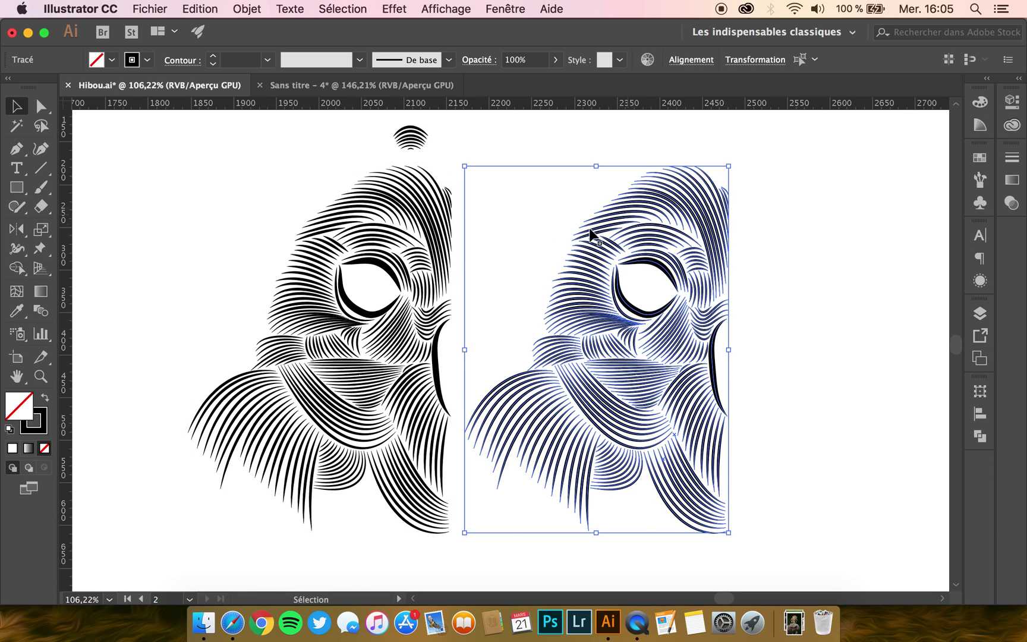
# Reflect the duplicated half owl across the vertical axis
pyautogui.doubleClick(14, 230)
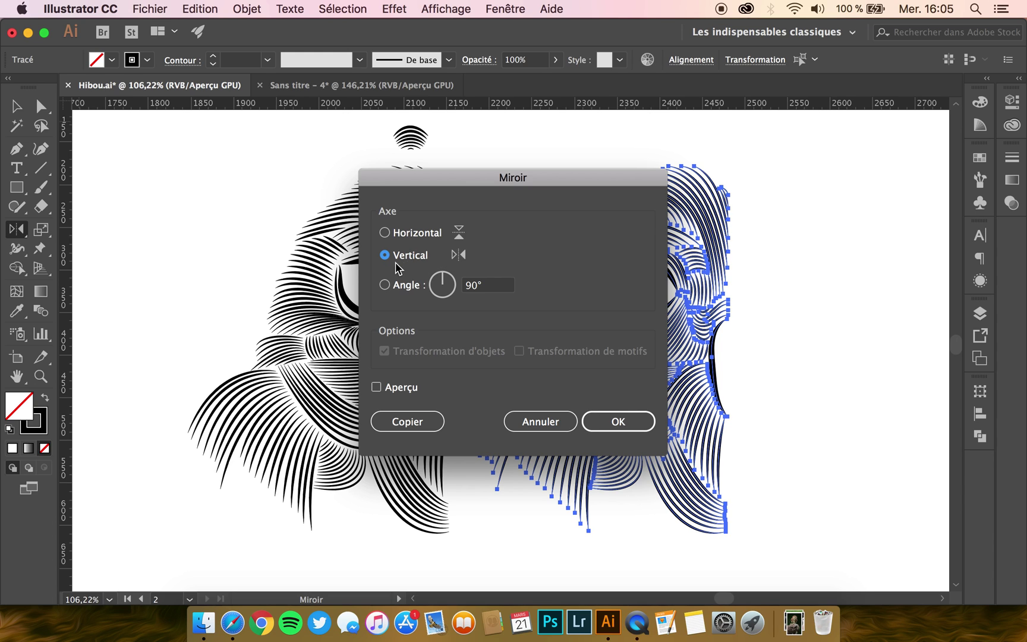
pyautogui.click(613, 418)
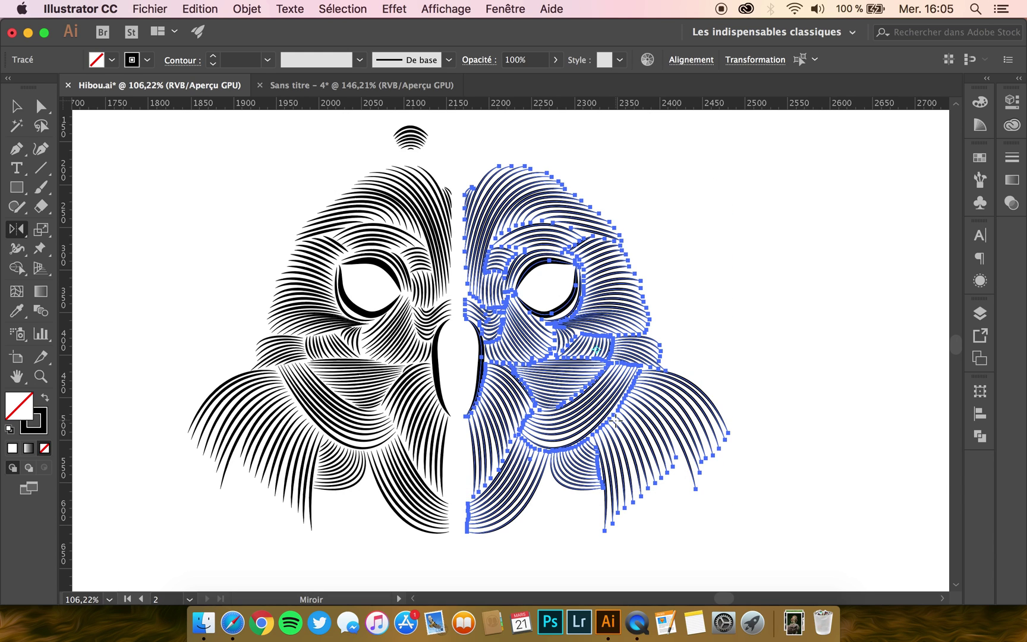
pyautogui.click(16, 105)
# Move the mirrored half left until its central edge meets the original half along the forehead's midline
pyautogui.scroll(5, 355, 222)
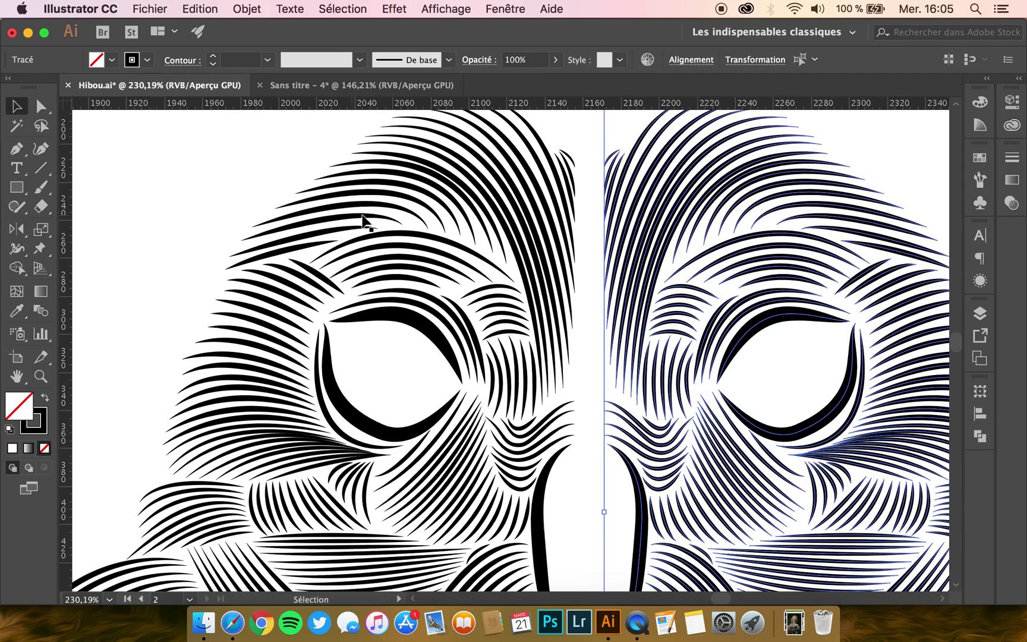
pyautogui.hscroll(3, 580, 227)
pyautogui.scroll(1, 581, 227)
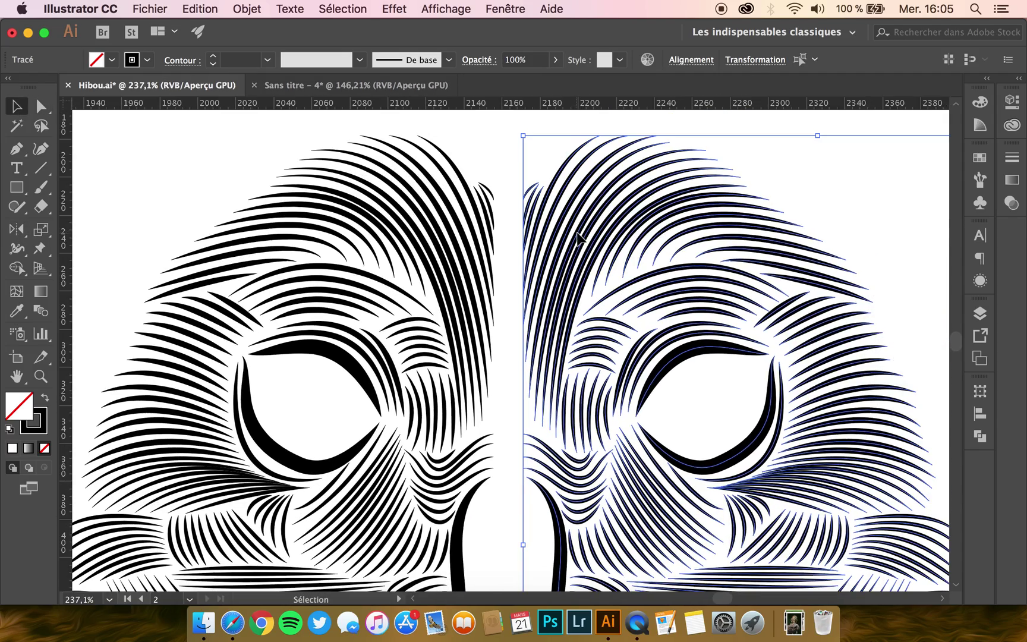
pyautogui.moveTo(565, 233)
pyautogui.mouseDown()
pyautogui.moveTo(554, 240)
pyautogui.moveTo(566, 225)
pyautogui.moveTo(569, 237)
pyautogui.moveTo(550, 240)
pyautogui.mouseUp()
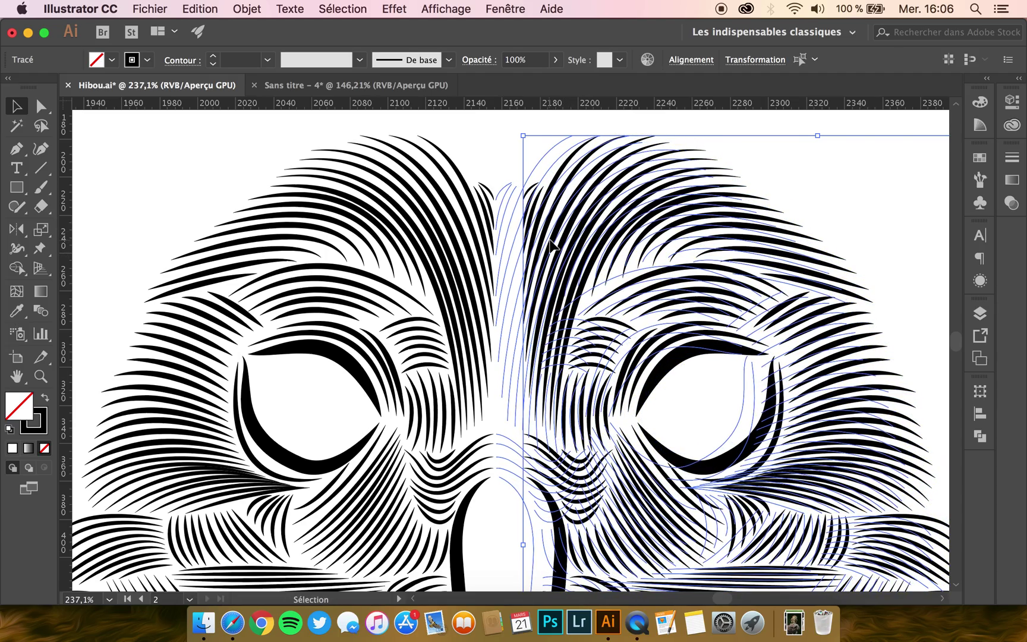
pyautogui.scroll(3, 550, 240)
pyautogui.scroll(3, 549, 240)
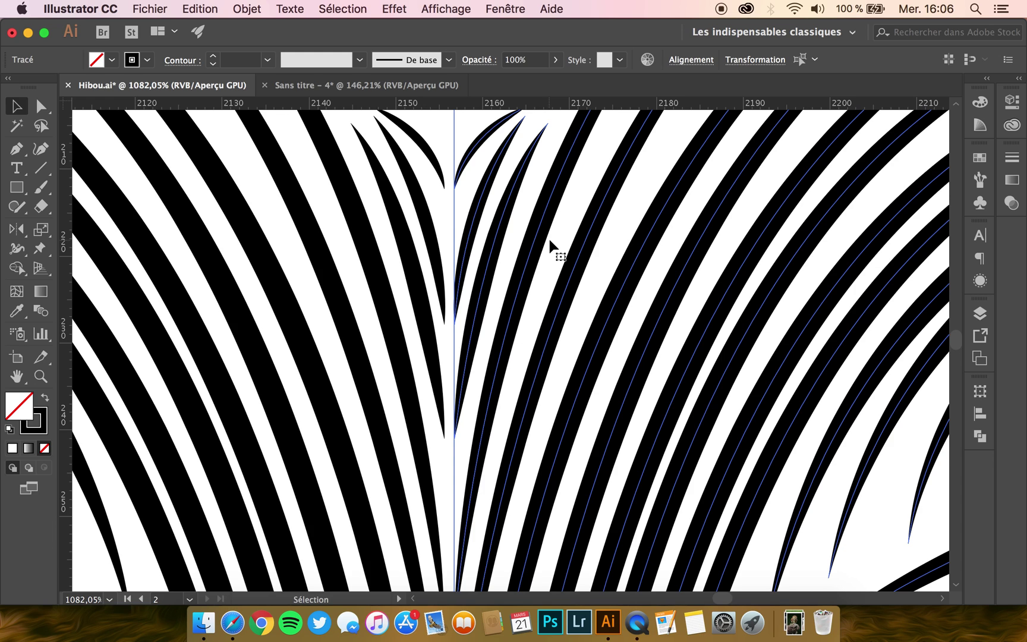
pyautogui.press('Left')
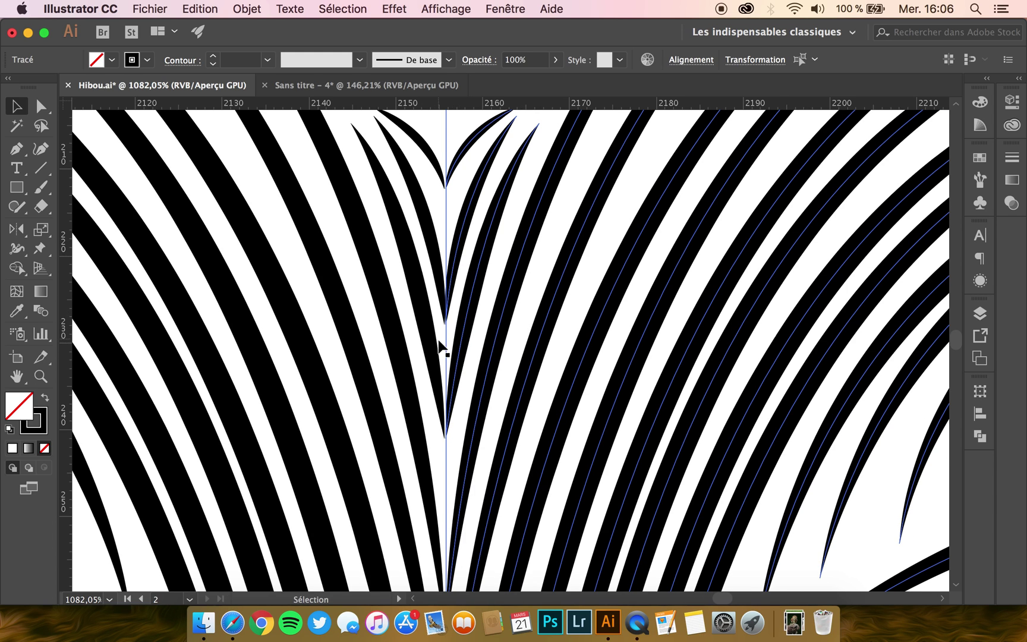
pyautogui.scroll(3, 415, 230)
pyautogui.scroll(2, 410, 229)
pyautogui.click(376, 229)
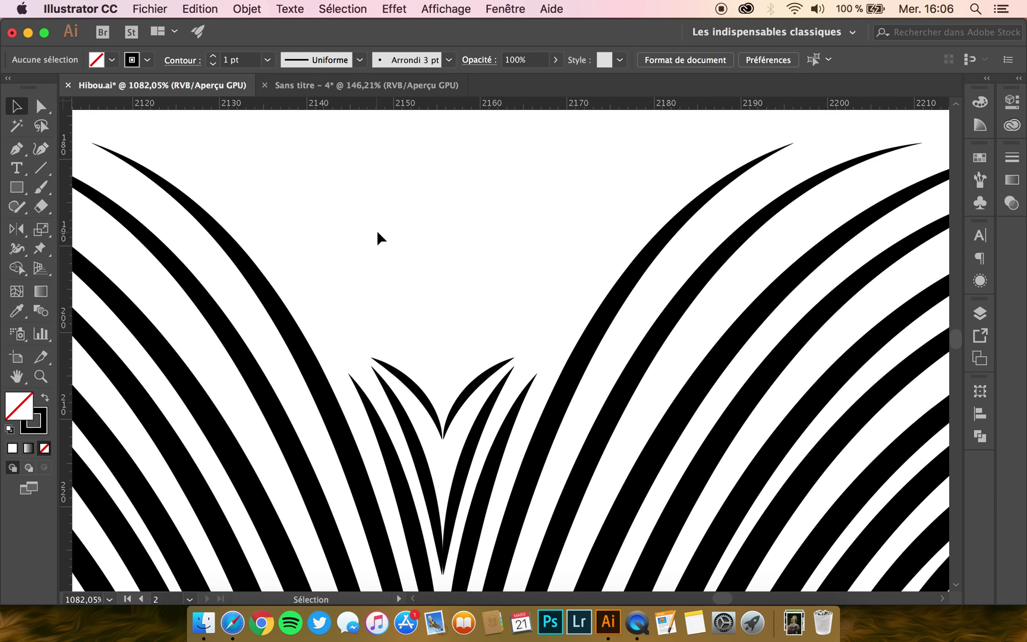
# Move the small stacked arcs back to the top of the head, centred above the forehead's V pattern
pyautogui.scroll(-3, 370, 230)
pyautogui.scroll(-2, 369, 230)
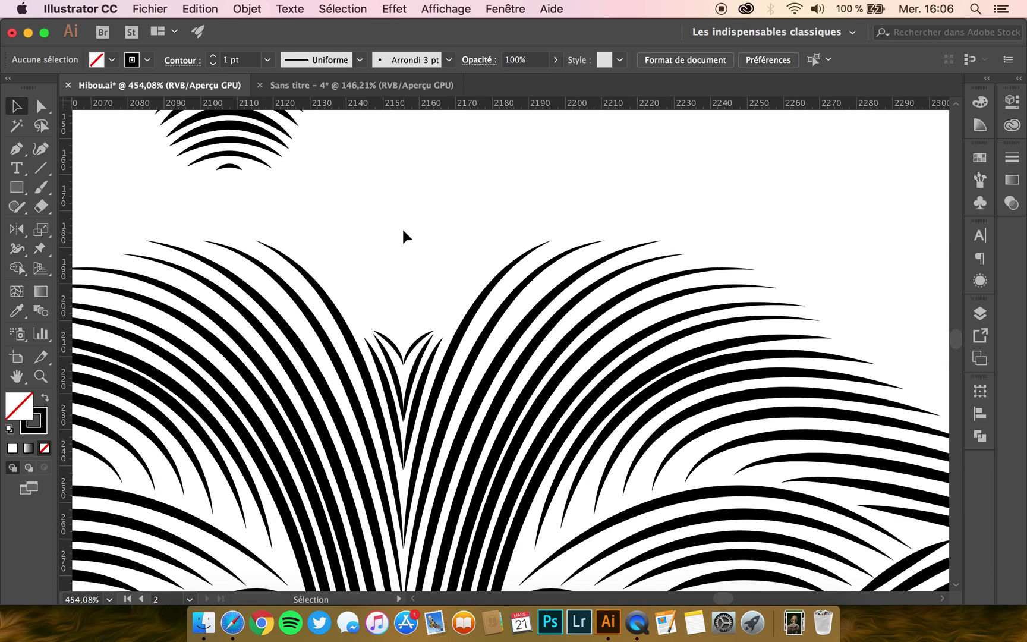
pyautogui.scroll(3, 408, 300)
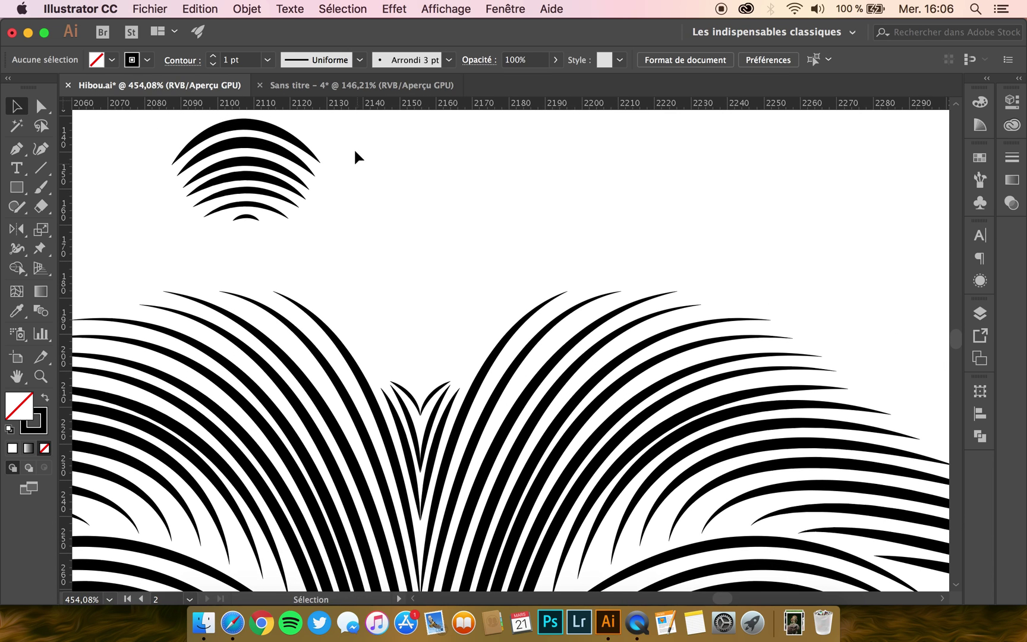
pyautogui.moveTo(354, 150); pyautogui.dragTo(239, 209)
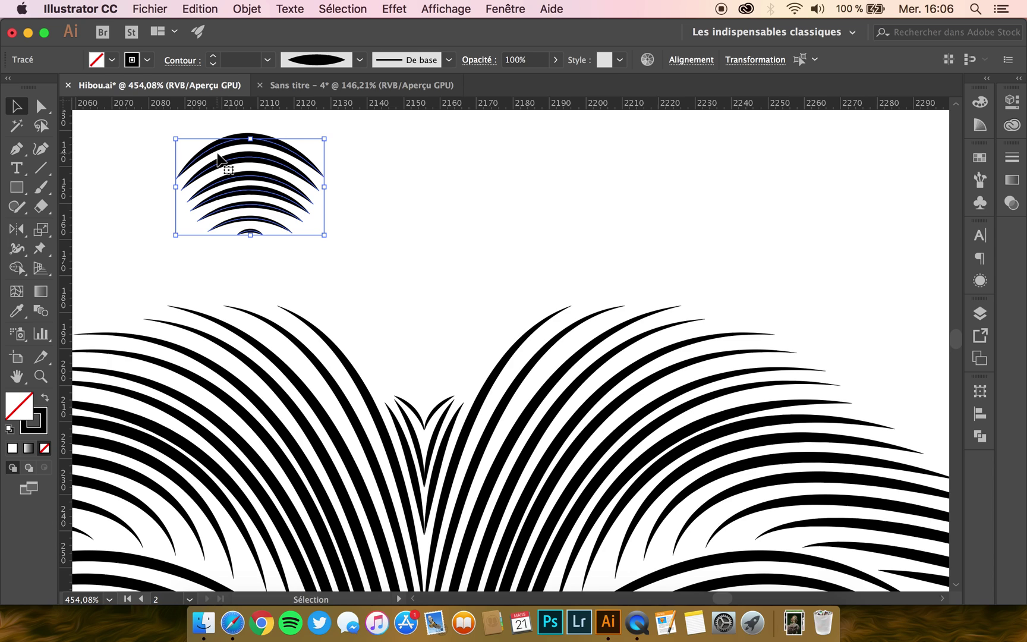
pyautogui.moveTo(212, 148); pyautogui.dragTo(386, 303)
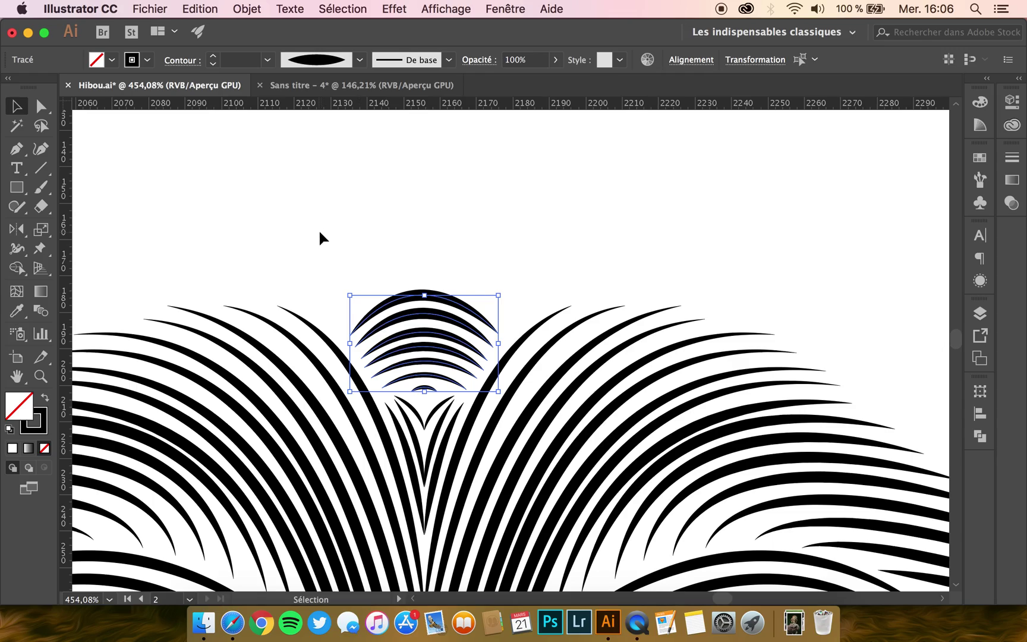
pyautogui.click(319, 286)
pyautogui.scroll(-6, 315, 285)
pyautogui.scroll(-13, 313, 291)
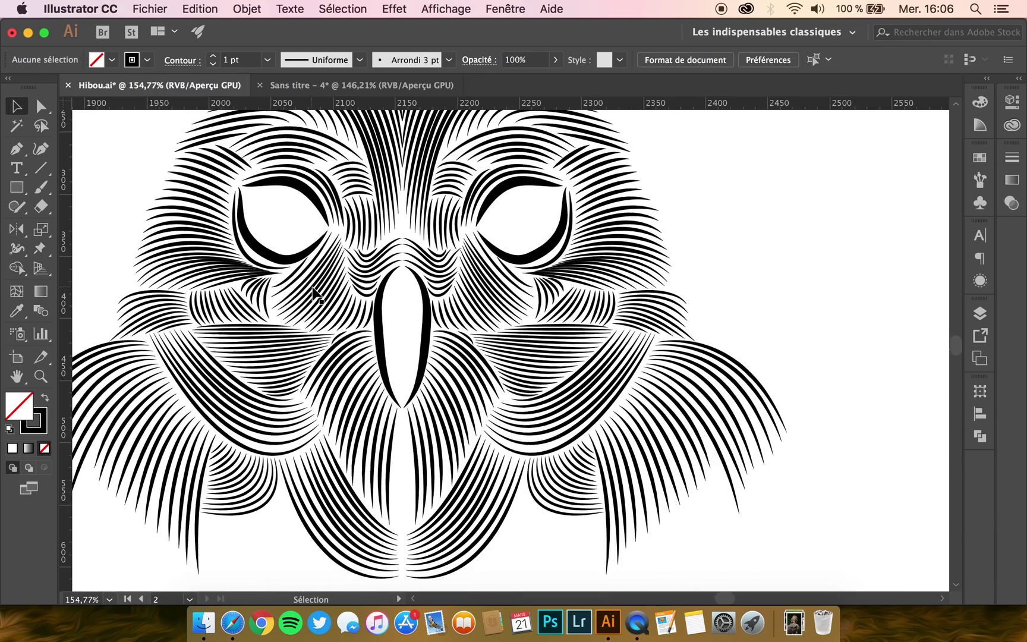
pyautogui.scroll(-6, 313, 291)
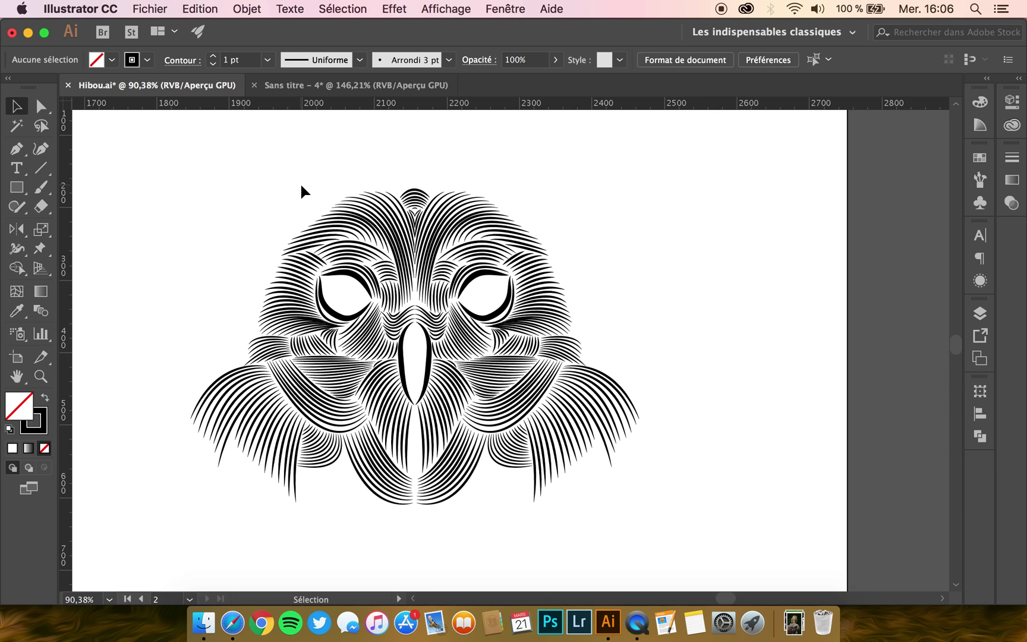
pyautogui.scroll(-3, 301, 186)
pyautogui.hscroll(-3, 300, 186)
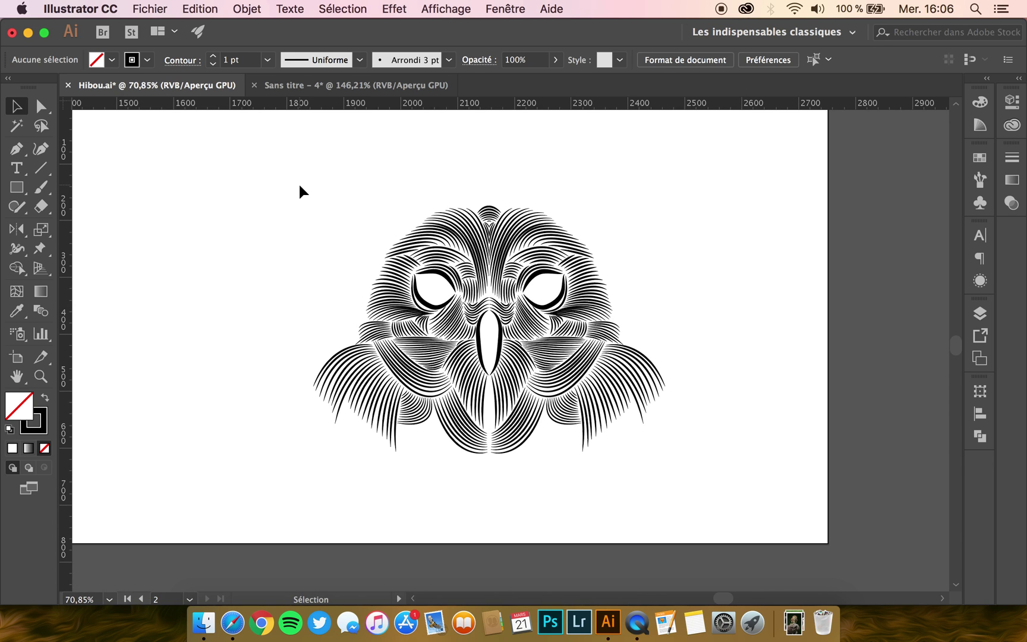